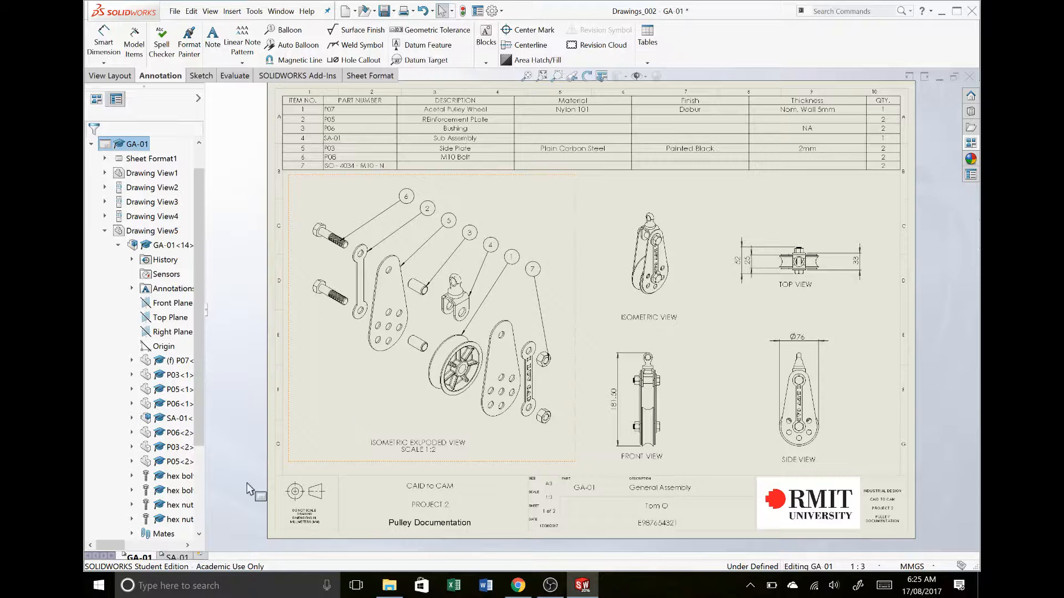
Add a new sheet to the drawing and rename it P07
left_click(201, 556)
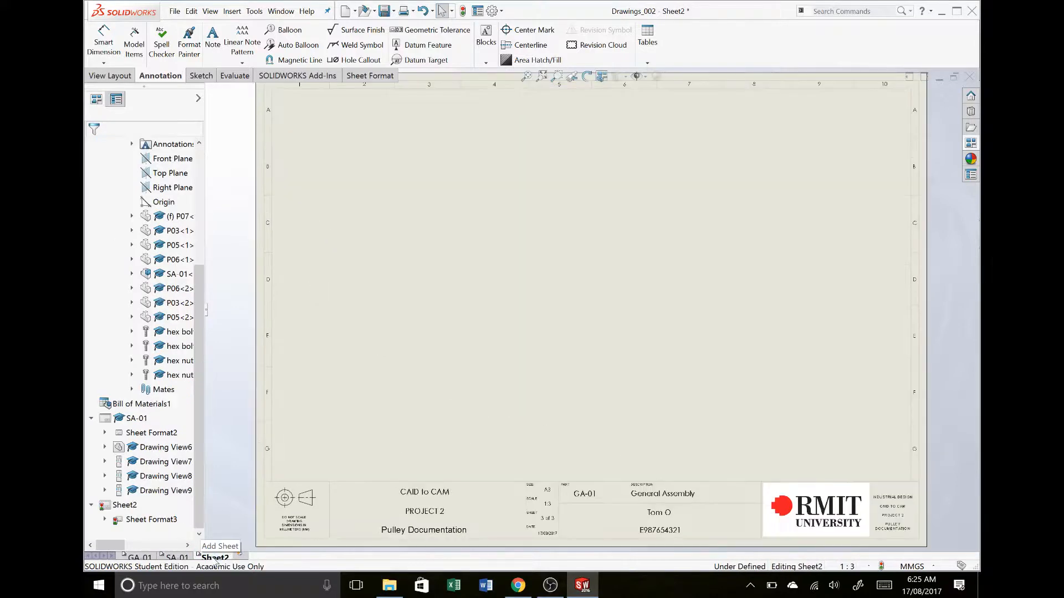
right_click(215, 557)
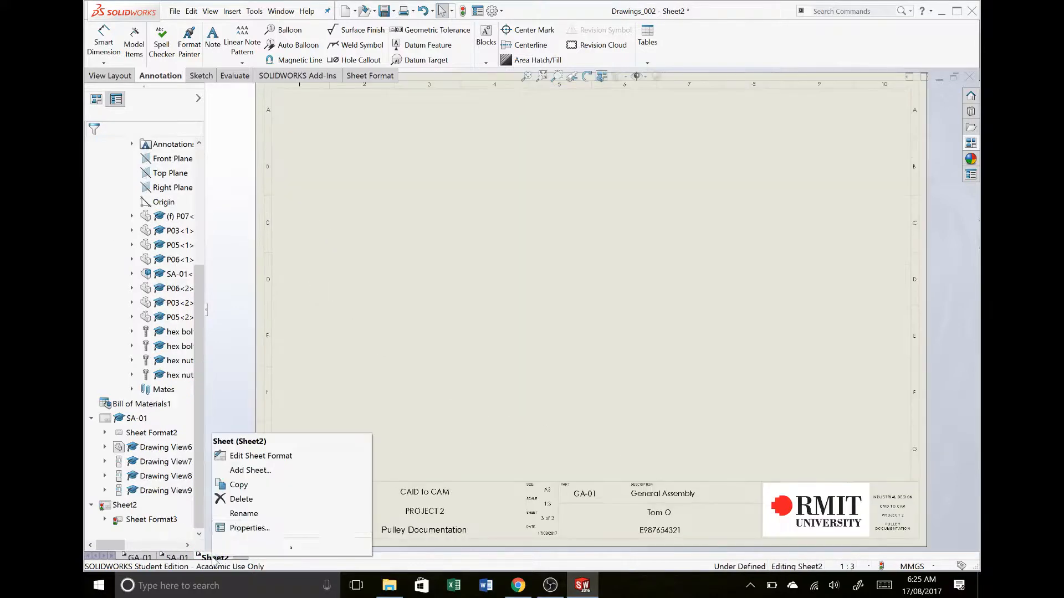
left_click(244, 514)
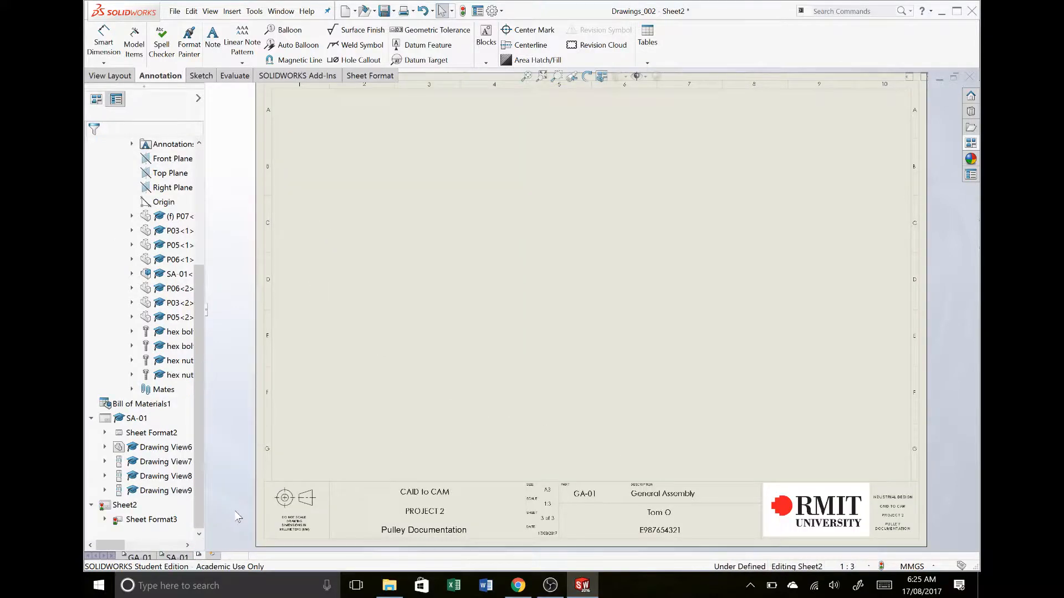
type("P07")
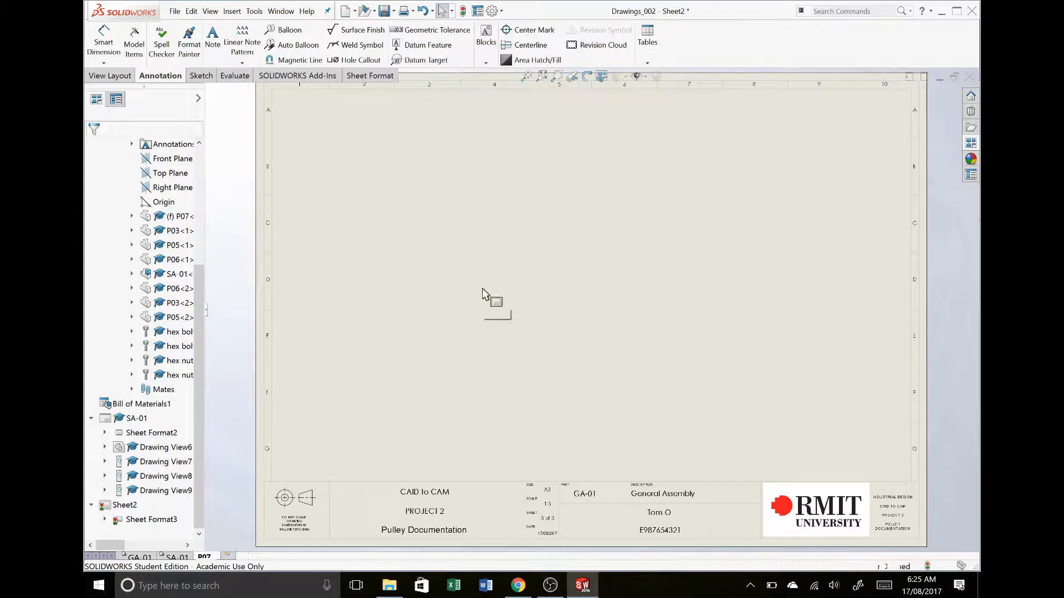
key("Return")
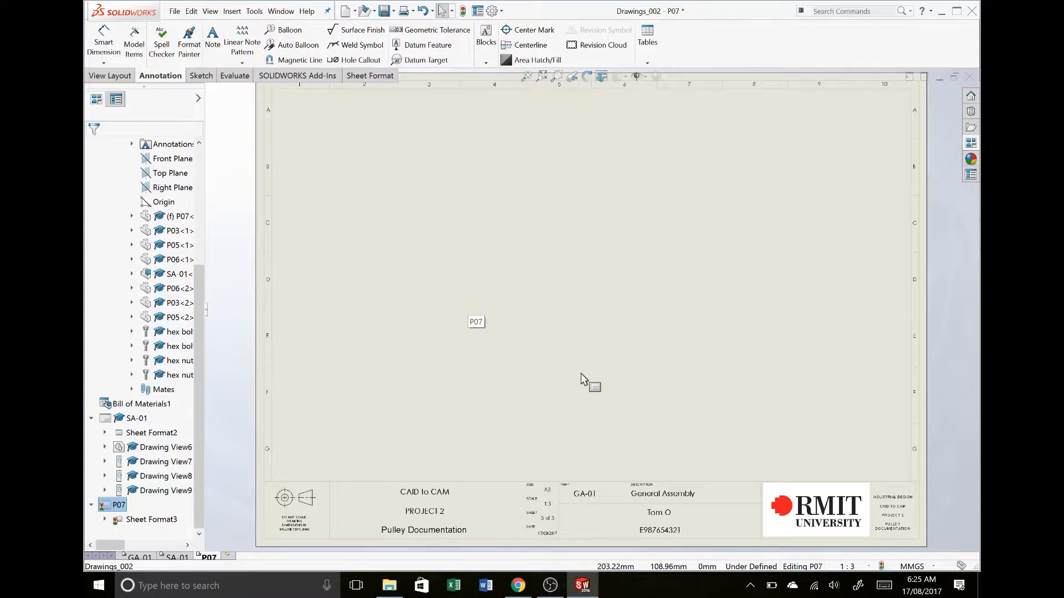
Load the part file P07_MkII as the model for the new sheet's drawing views
left_click(972, 158)
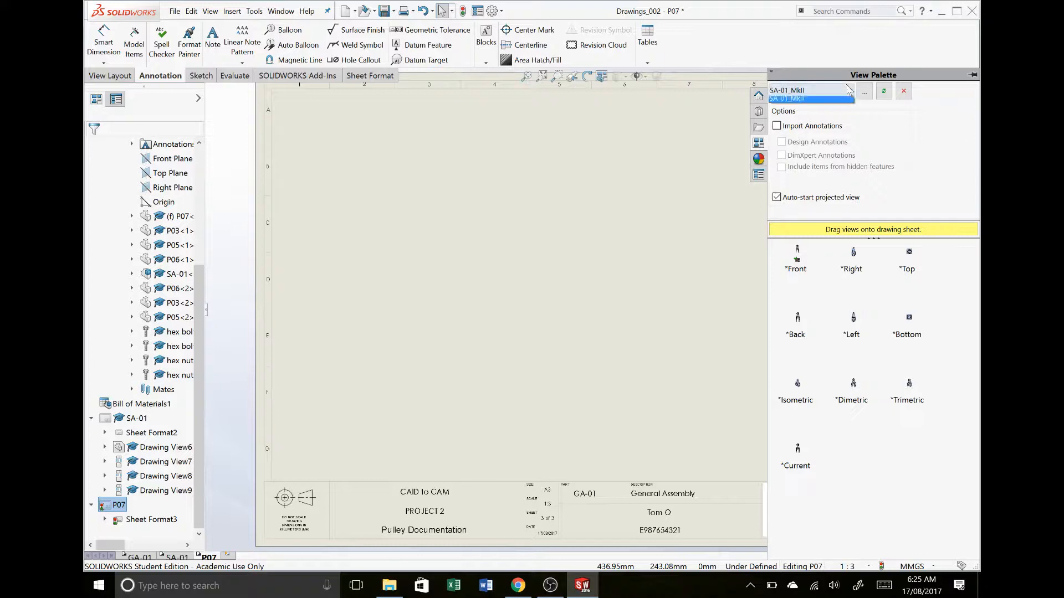
left_click(871, 96)
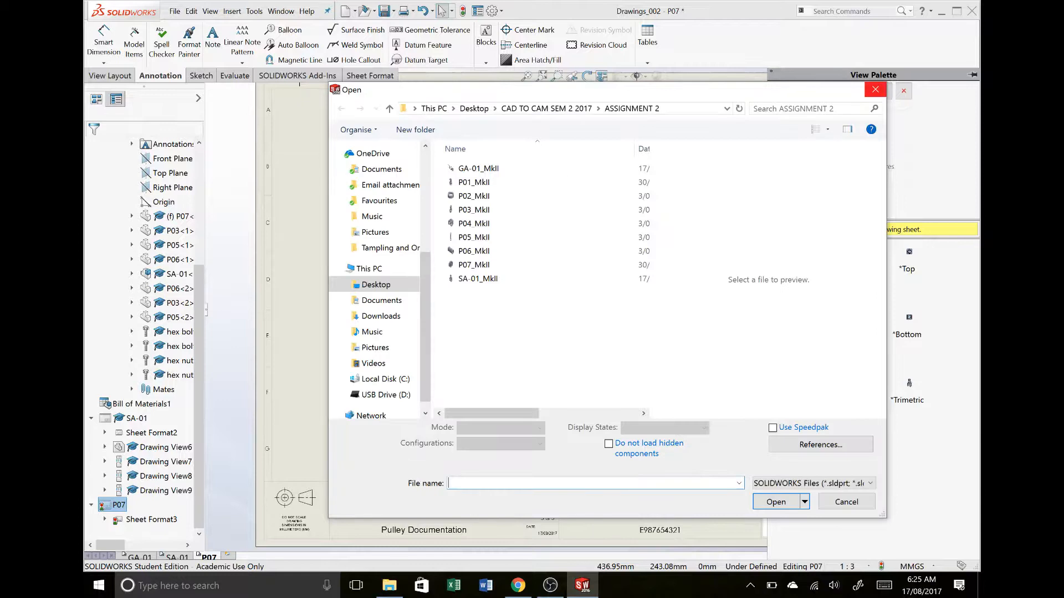
left_click(728, 266)
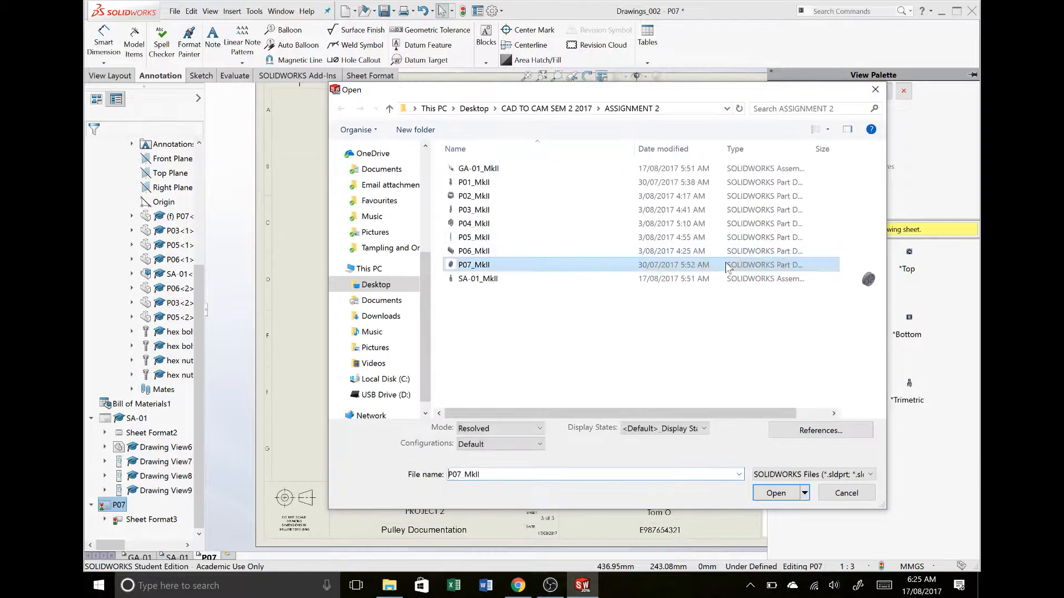
left_click(778, 488)
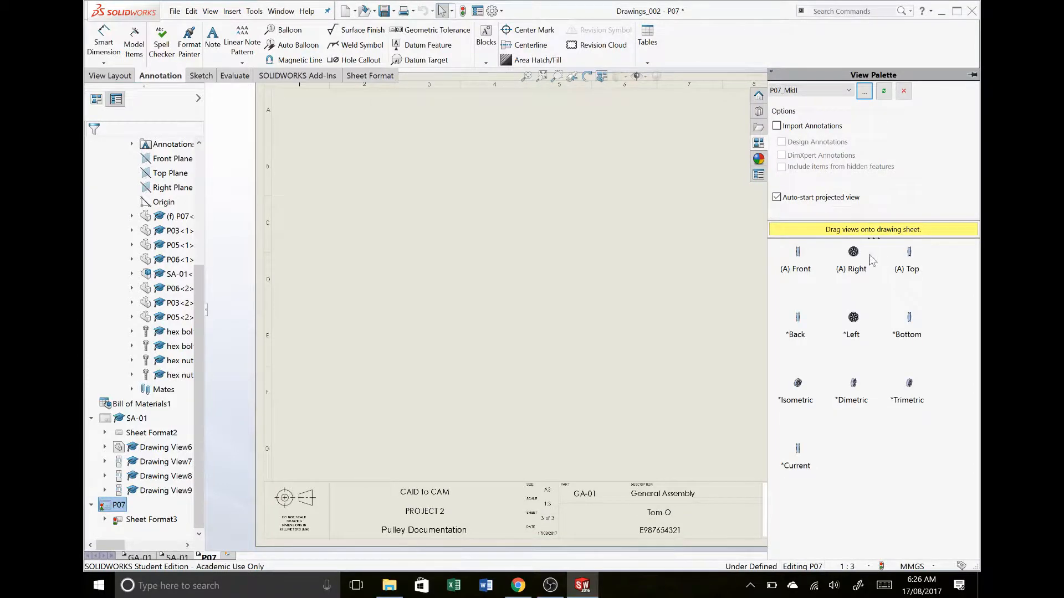
Place the pulley wheel's Right view in the sheet's lower left area and project a side view to its right
left_click_drag(863, 259, 409, 355)
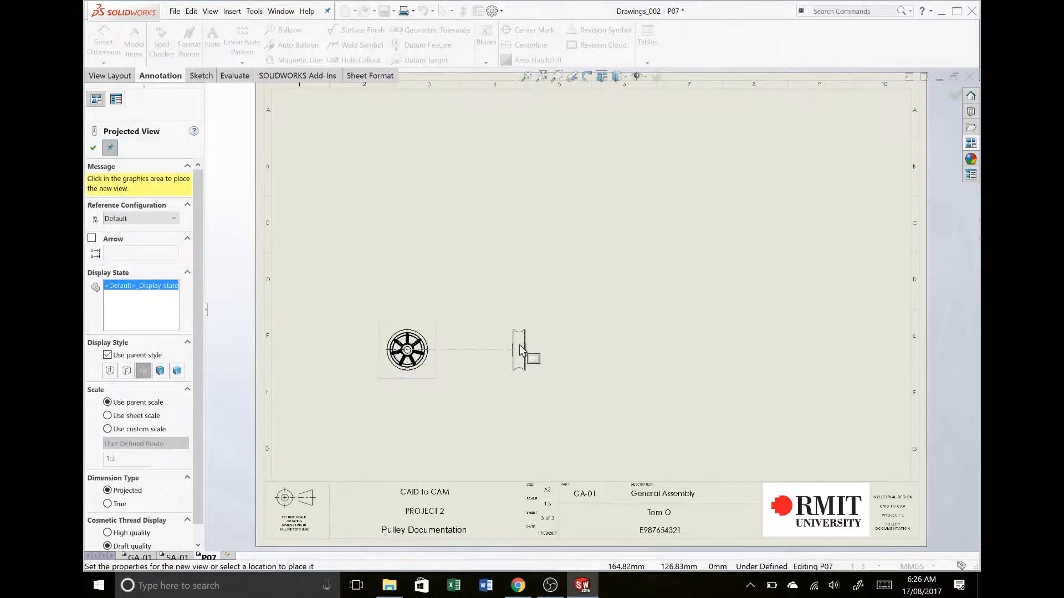
left_click(520, 345)
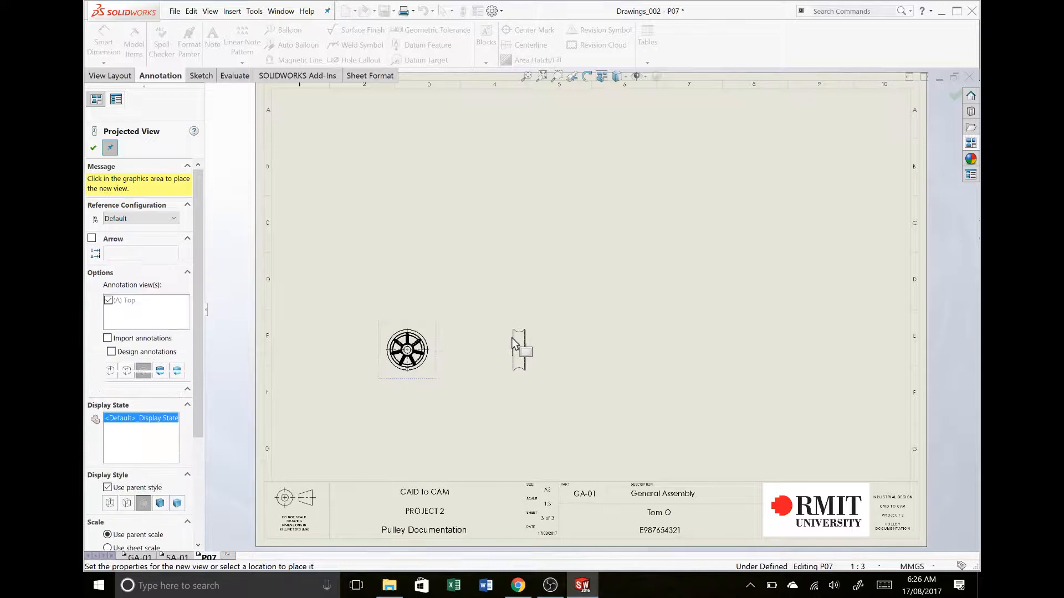
left_click(554, 308)
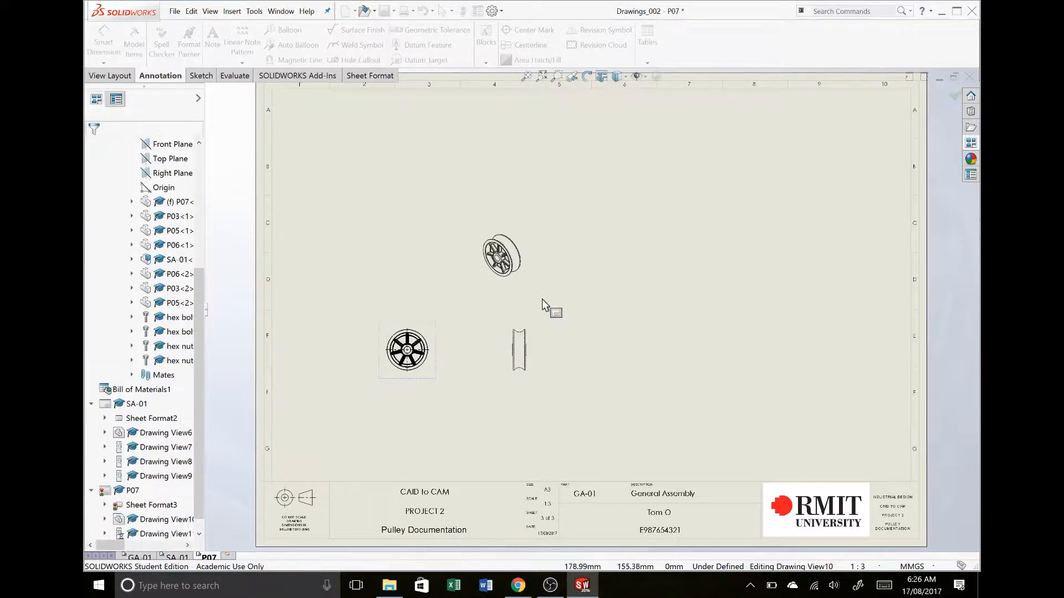
key("Escape")
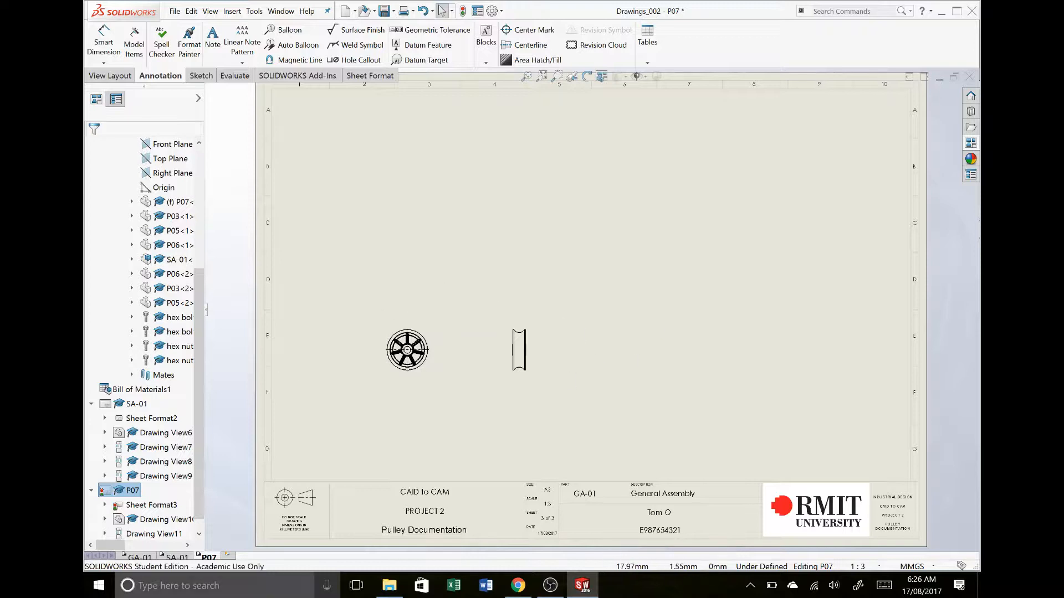
Set the P07 sheet scale to 1:1 and move the side view farther right of the wheel view
right_click(209, 558)
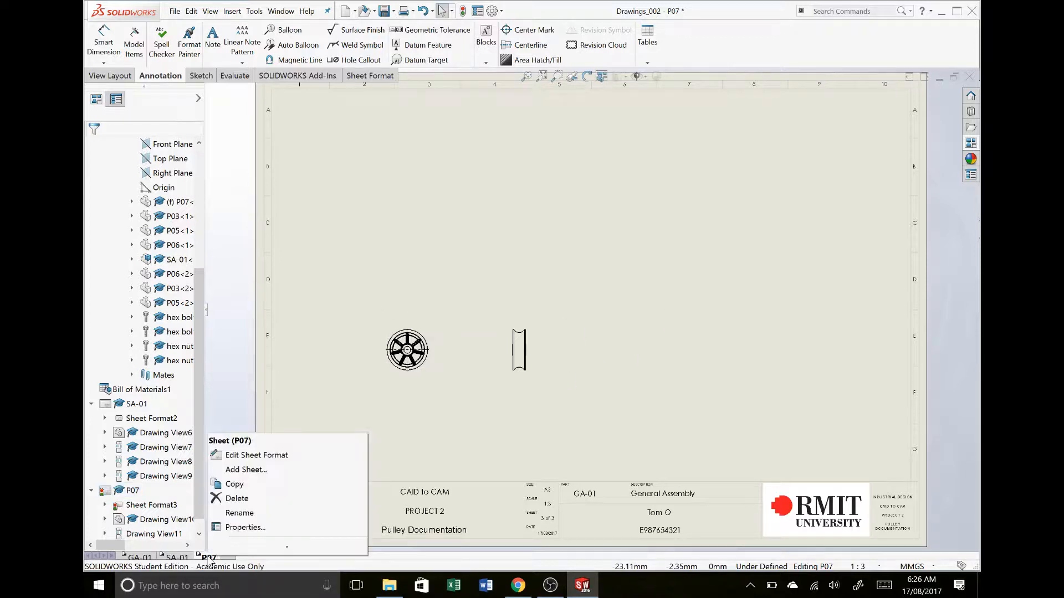
left_click(225, 530)
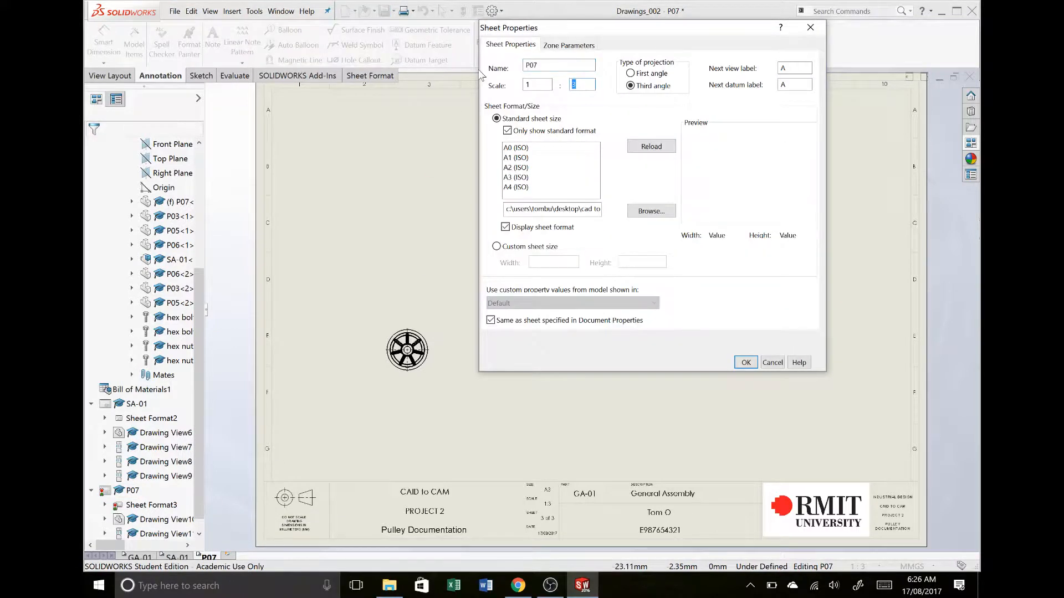
type("1")
key("Return")
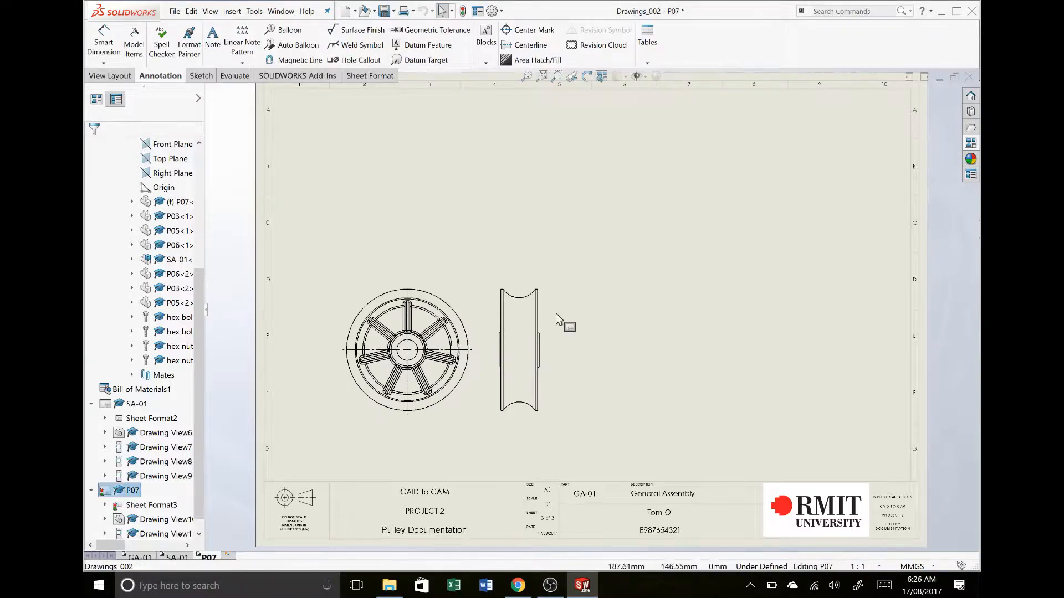
left_click_drag(550, 311, 593, 319)
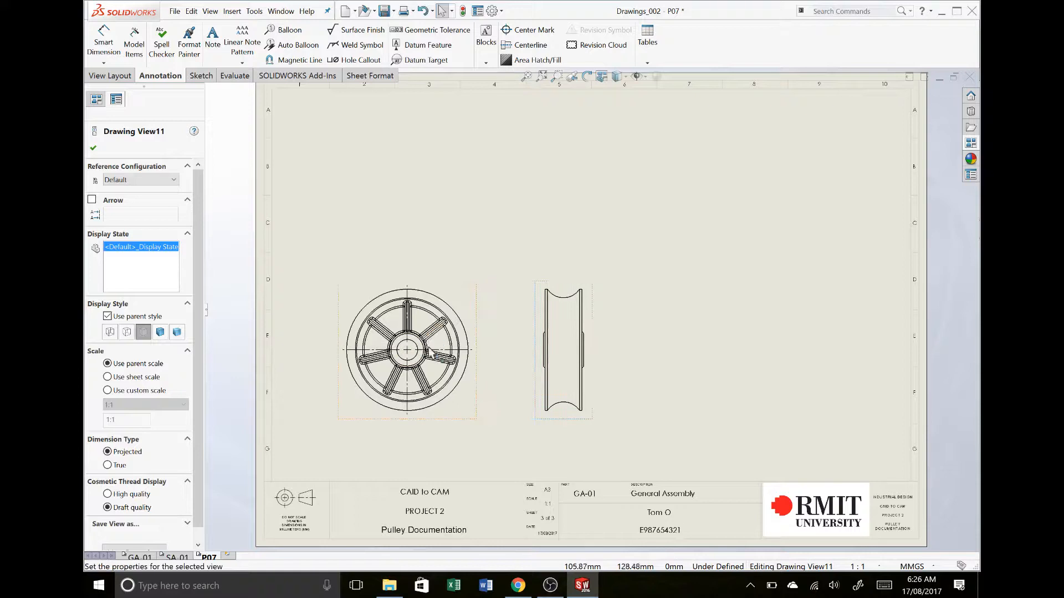
left_click(446, 351)
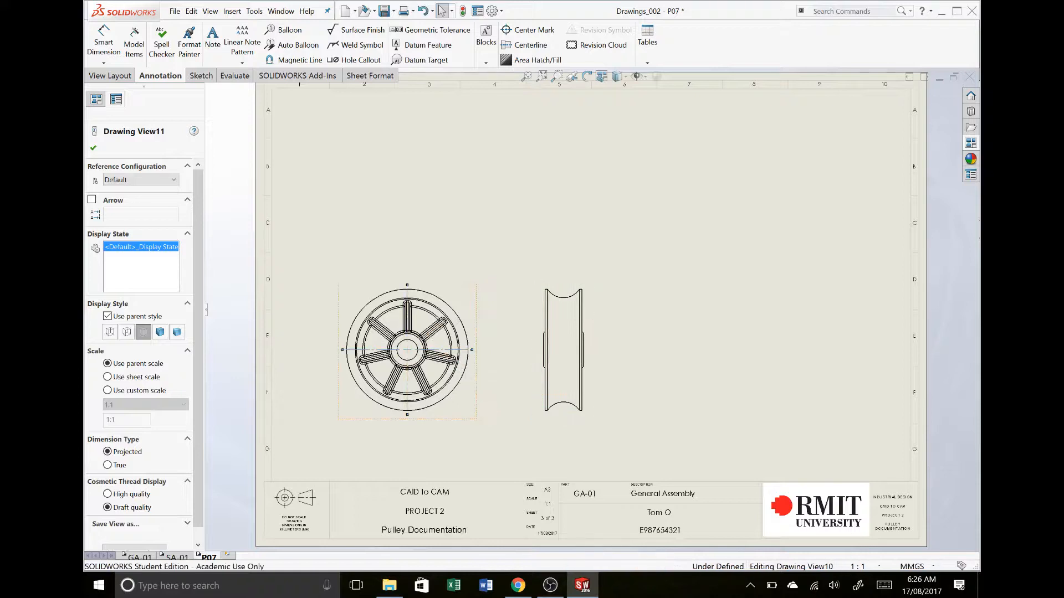
left_click(527, 30)
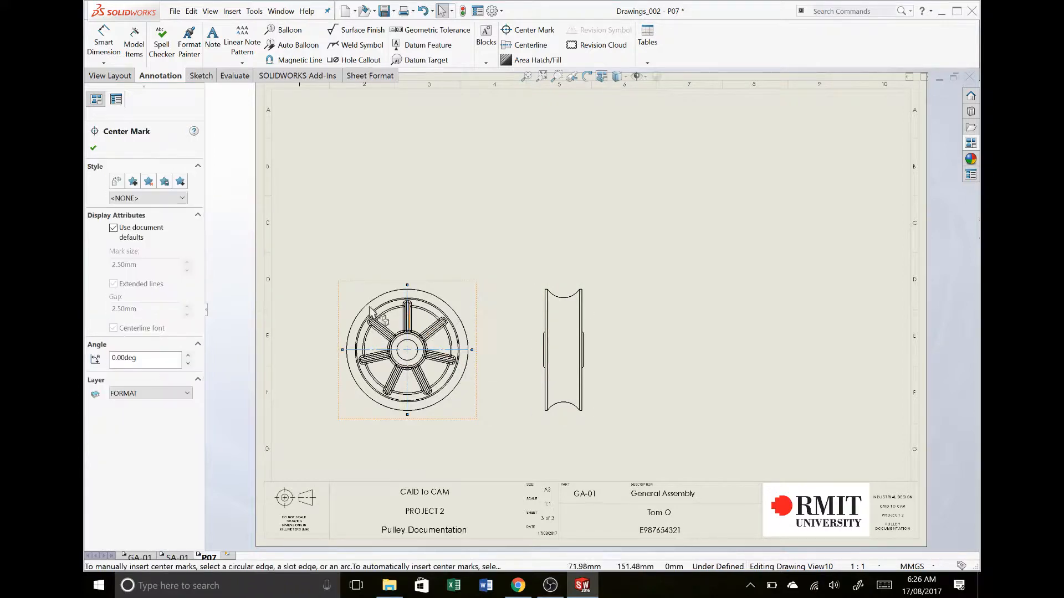
key("Escape")
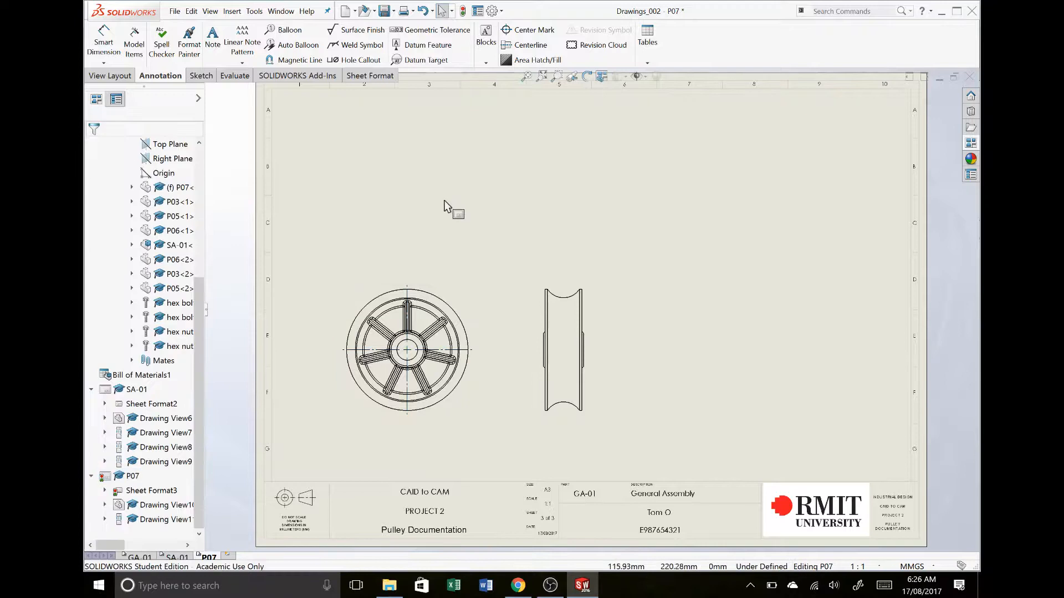
Try to dimension the side view's rim width between its outer vertical edges
scroll(526, 286, "down", 4)
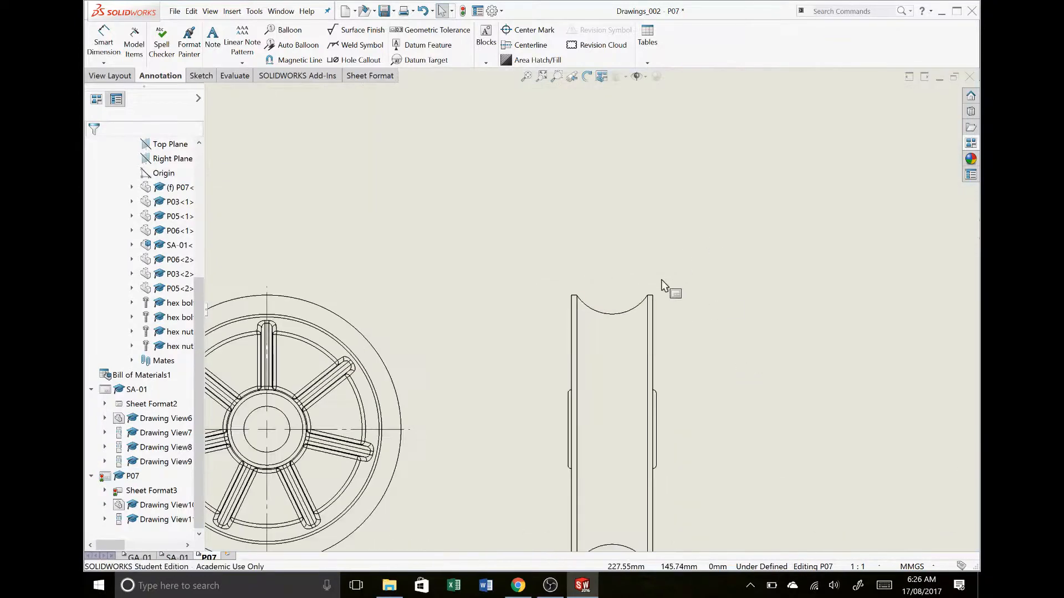
key("d")
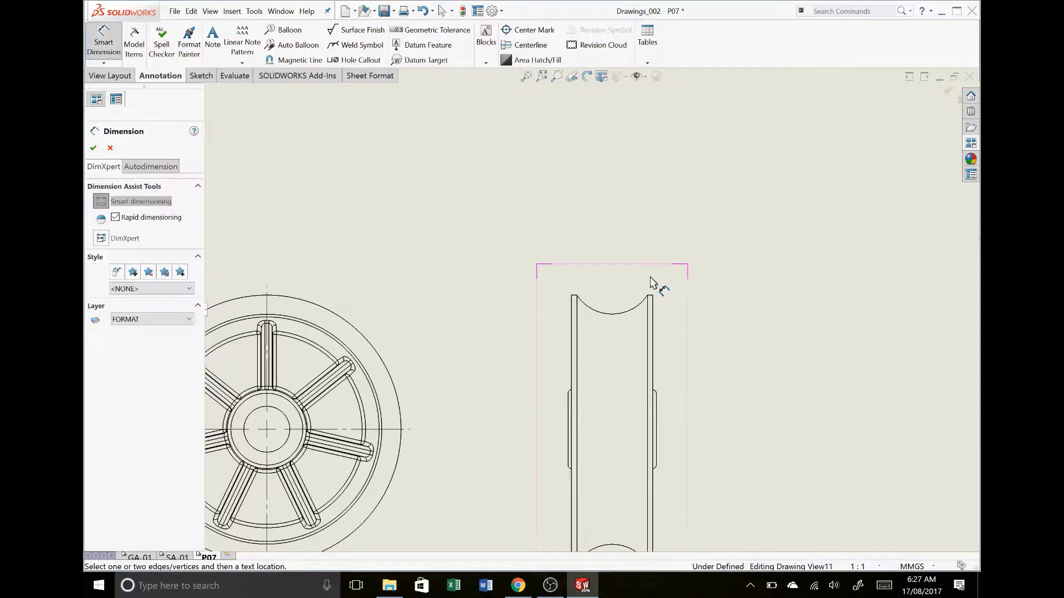
left_click(653, 350)
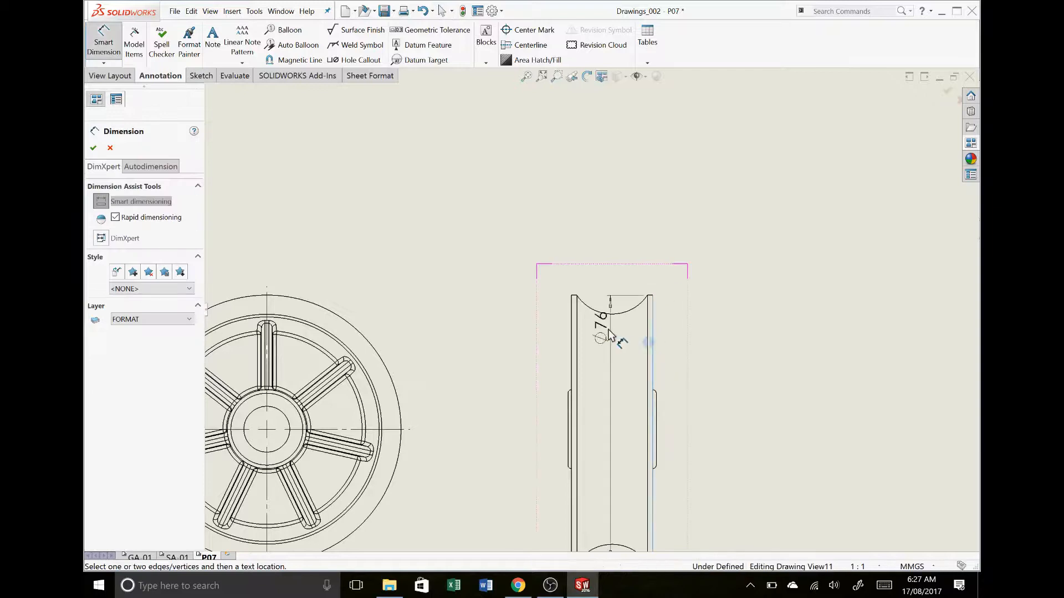
left_click(572, 332)
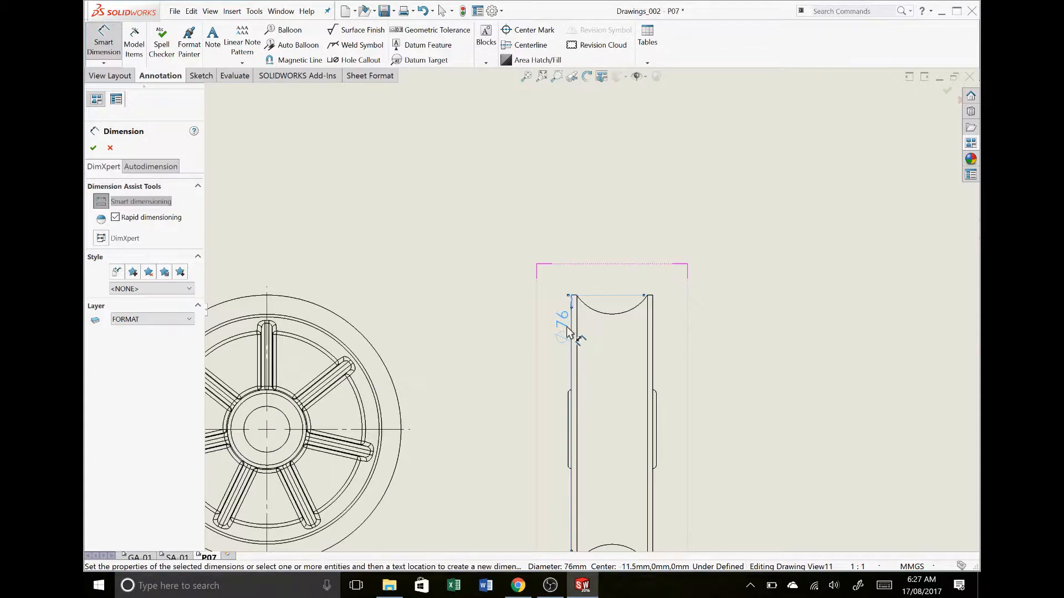
key("Delete")
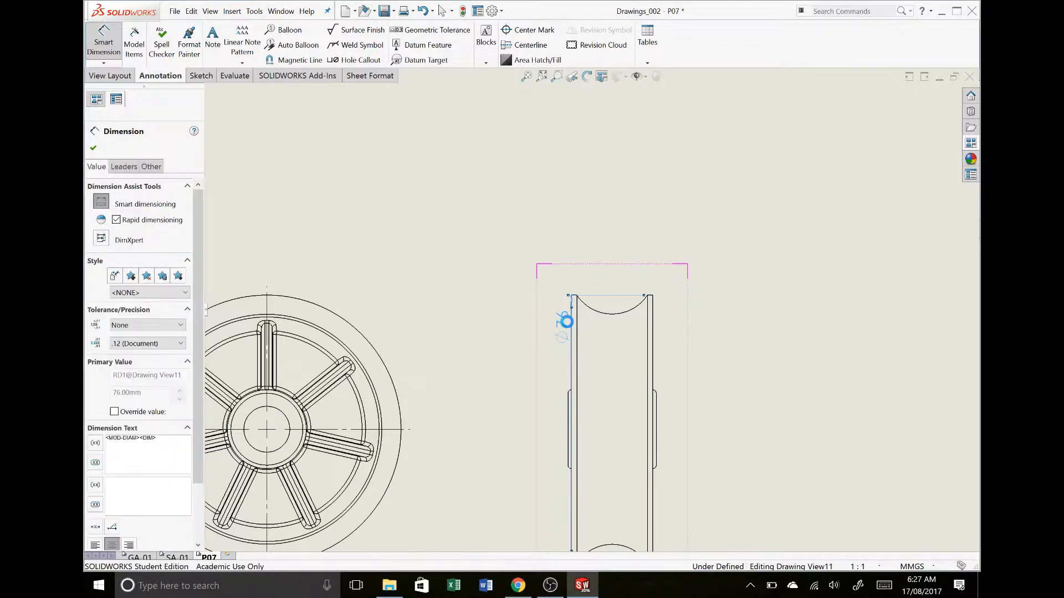
Dimension the rim's overall width between its two outer vertical edges, placing the dimension above the side view
left_click(574, 326)
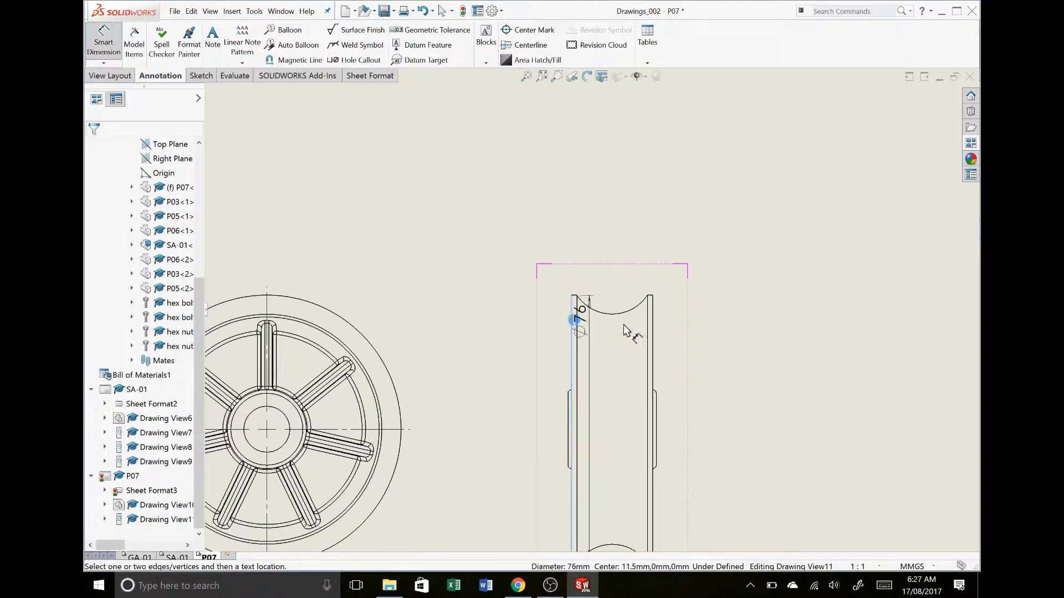
left_click(655, 327)
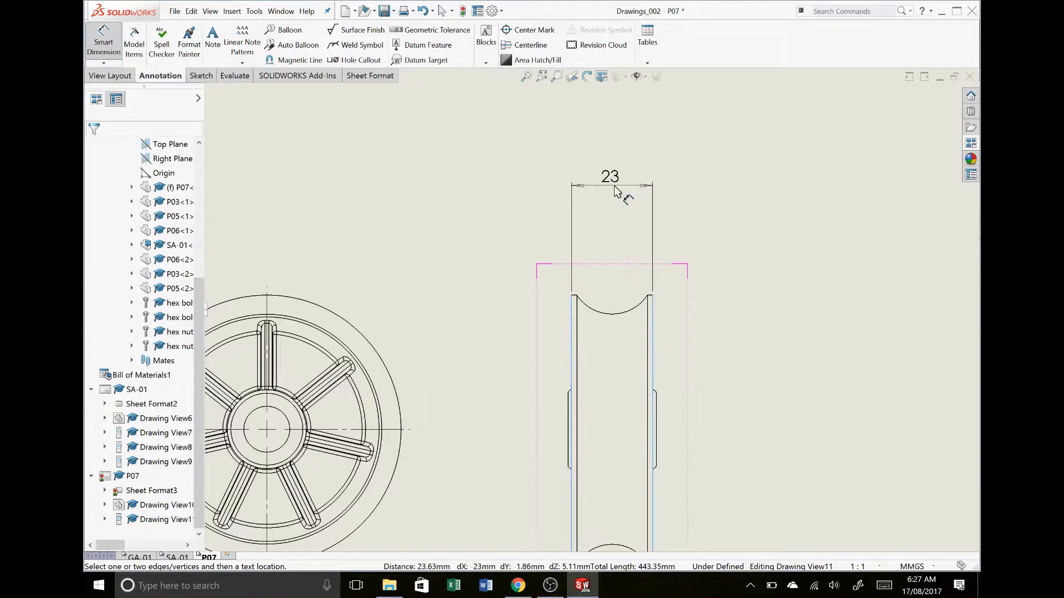
left_click(613, 191)
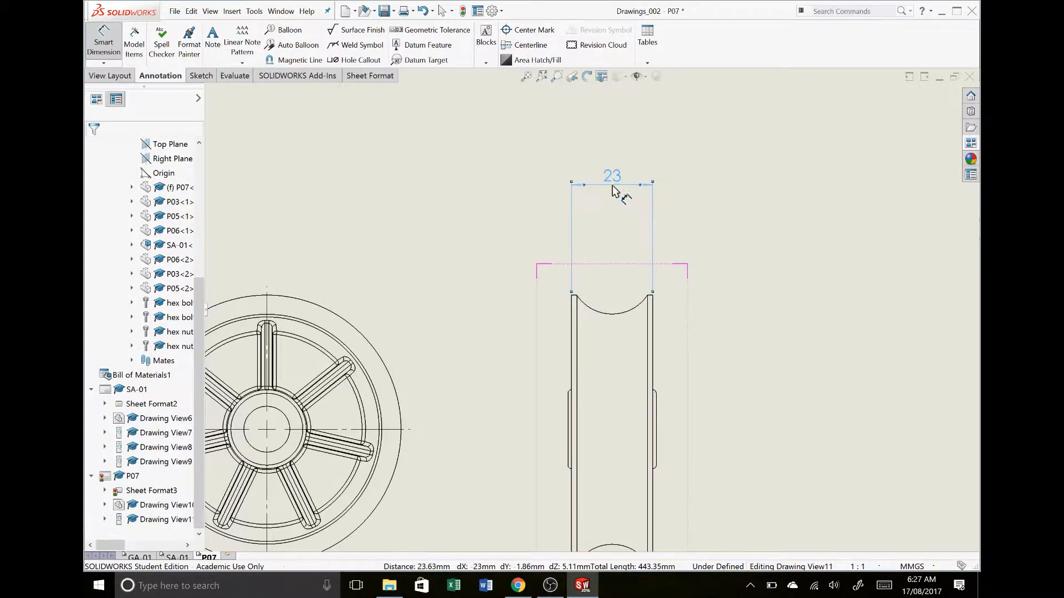
Dimension the groove width between the rim's two inner vertical edges, placing it below the overall rim width dimension
left_click(578, 301)
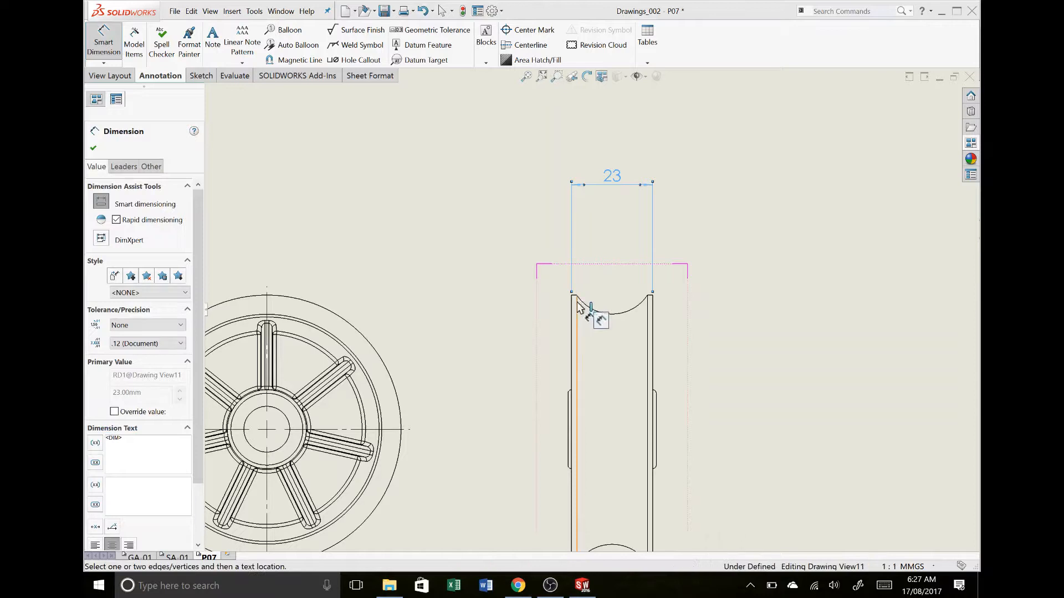
left_click(647, 332)
left_click(647, 332)
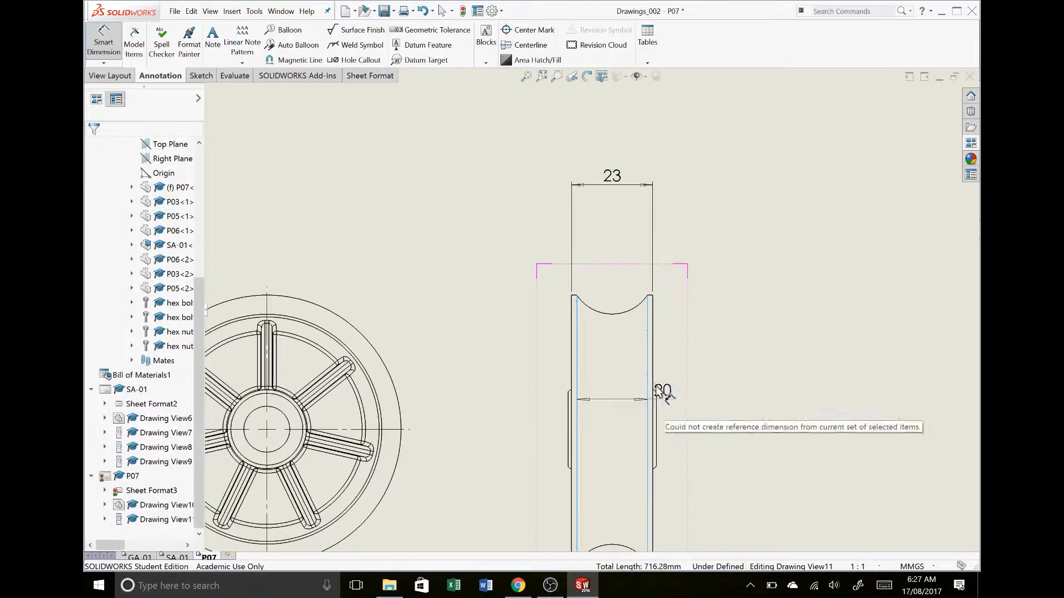
left_click(613, 222)
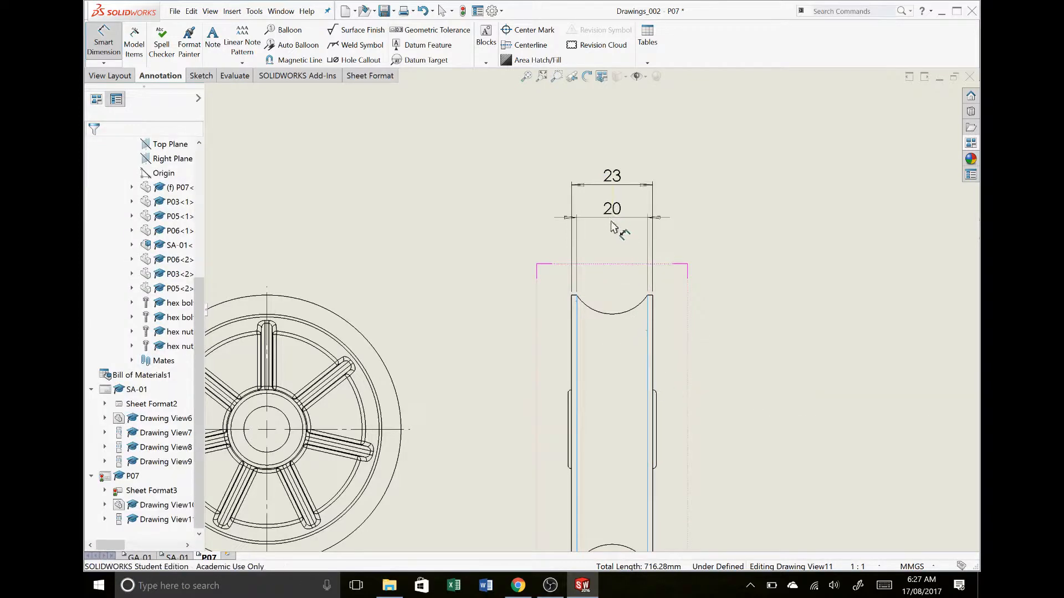
Dimension the hub's width between its two outer faces, placing it above the other width dimensions of the side view
left_click(657, 423)
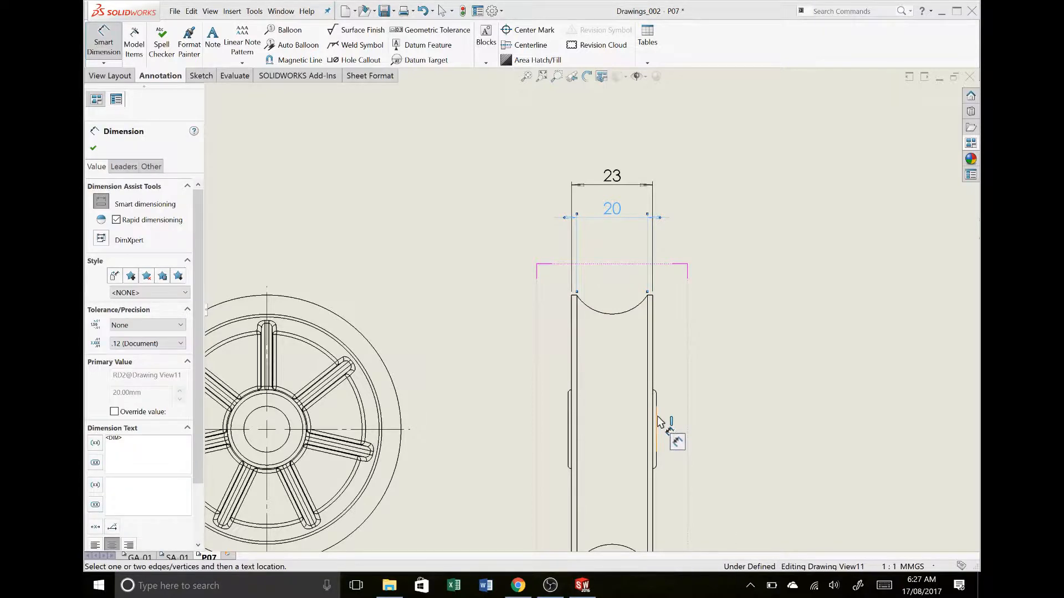
left_click(570, 413)
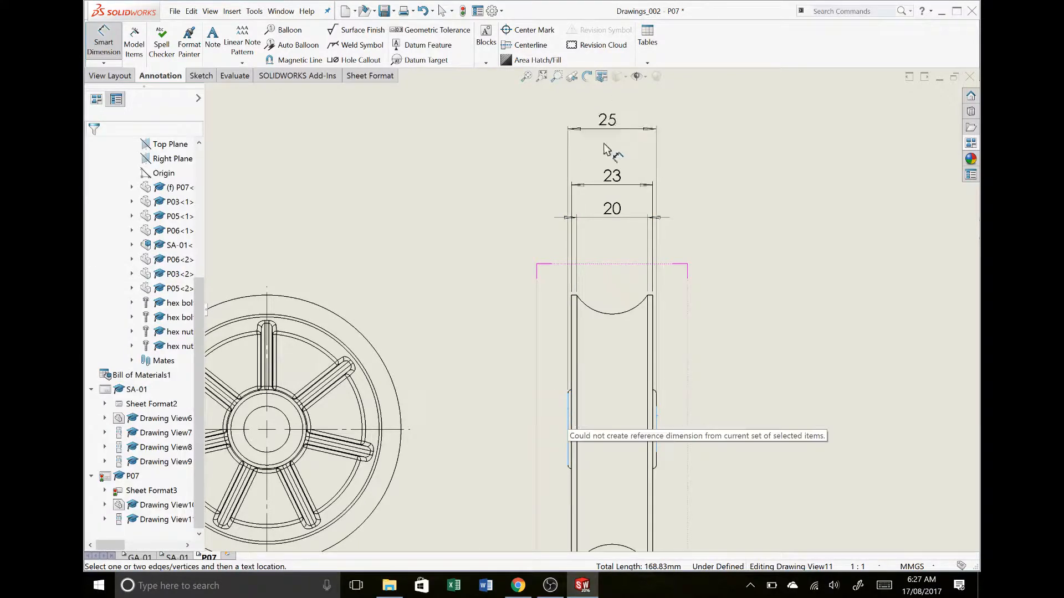
left_click(615, 157)
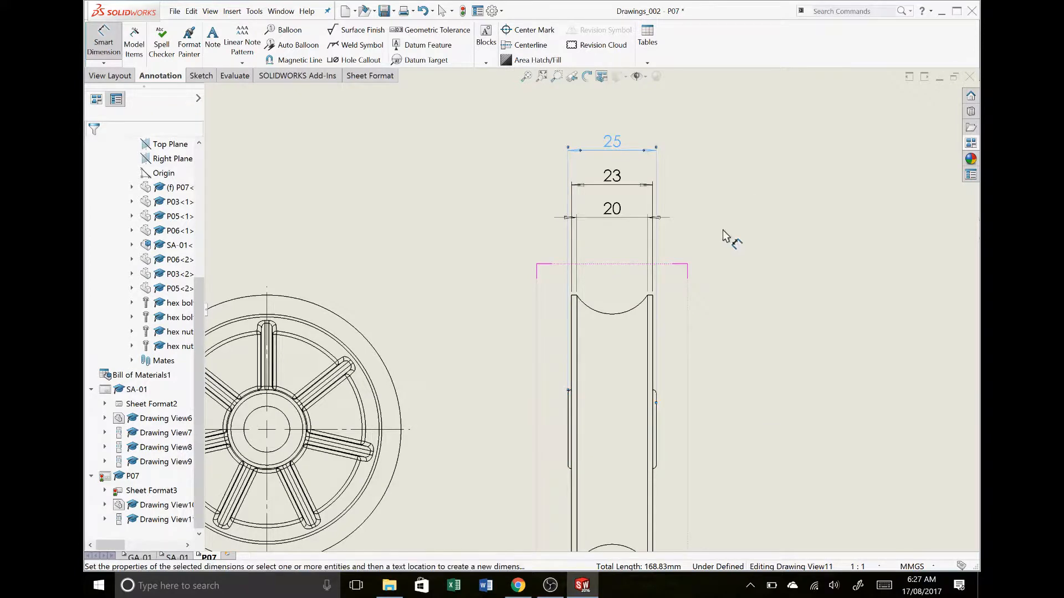
left_click(662, 219)
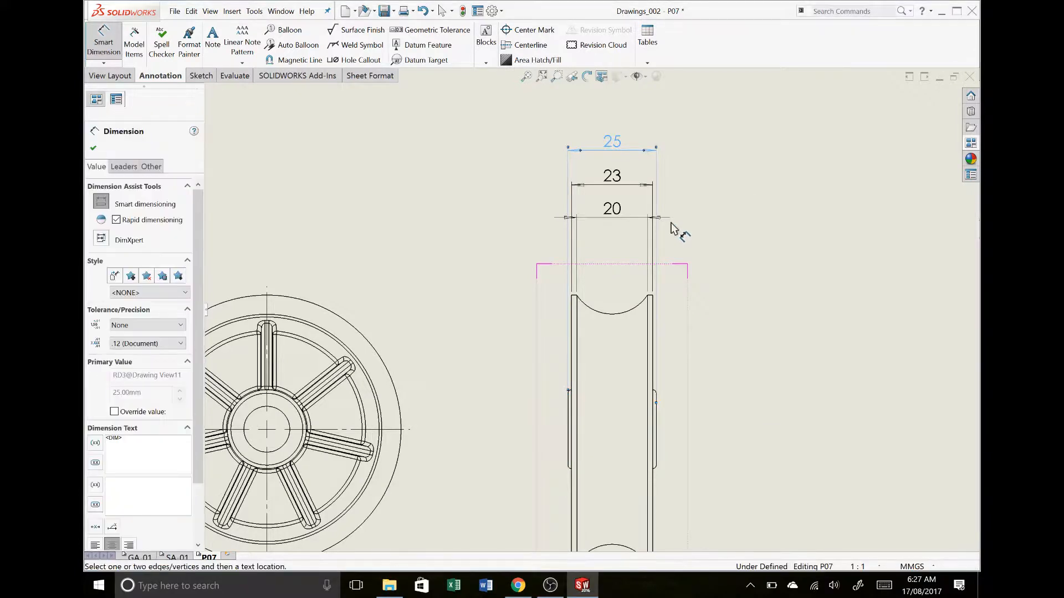
Flip the arrows of the side view's groove width dimension so they sit inside the extension lines
key("Escape")
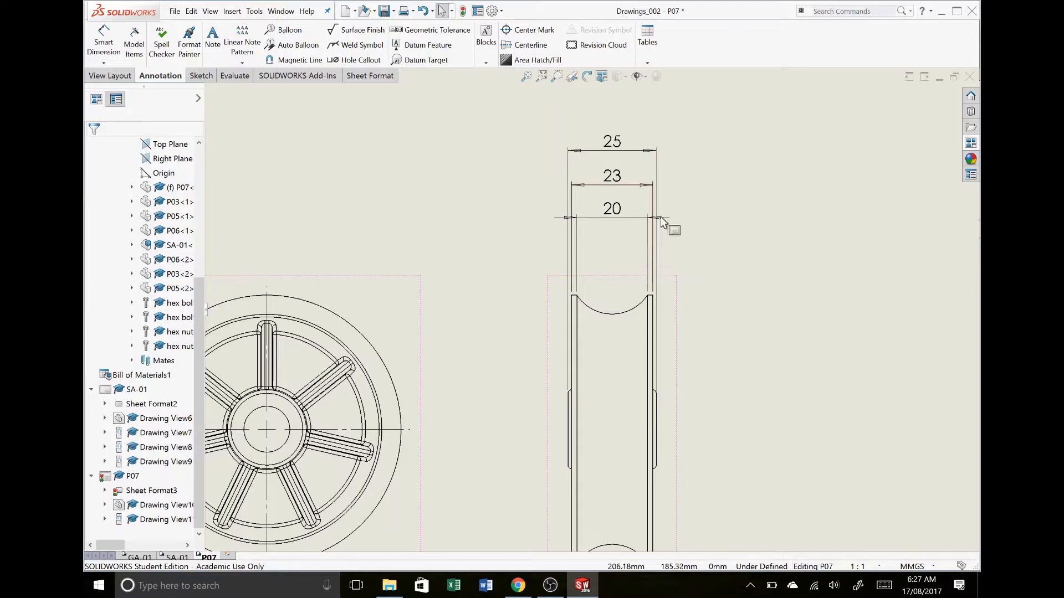
left_click(606, 212)
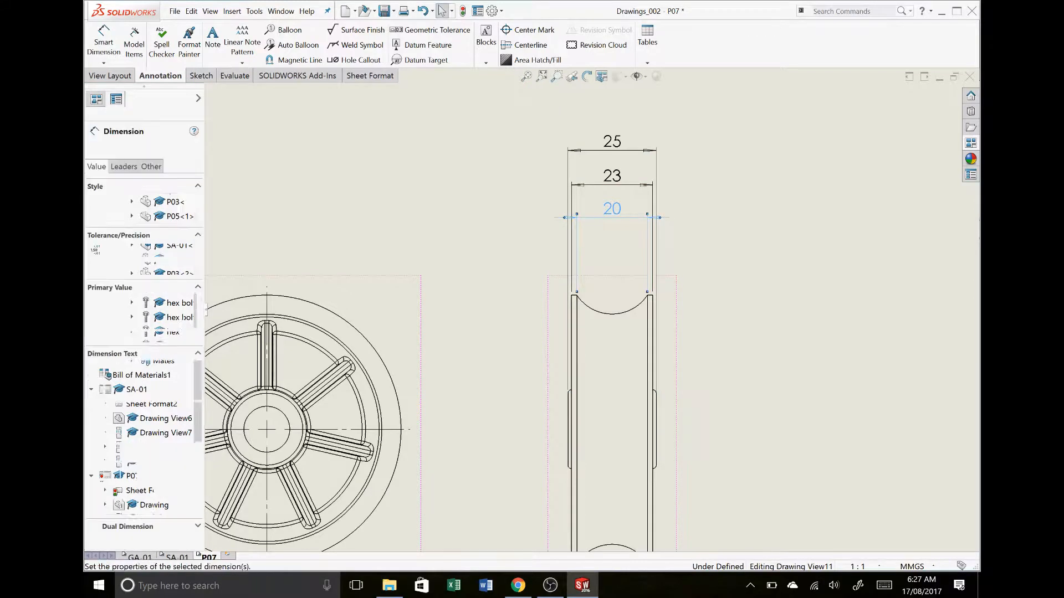
left_click(659, 218)
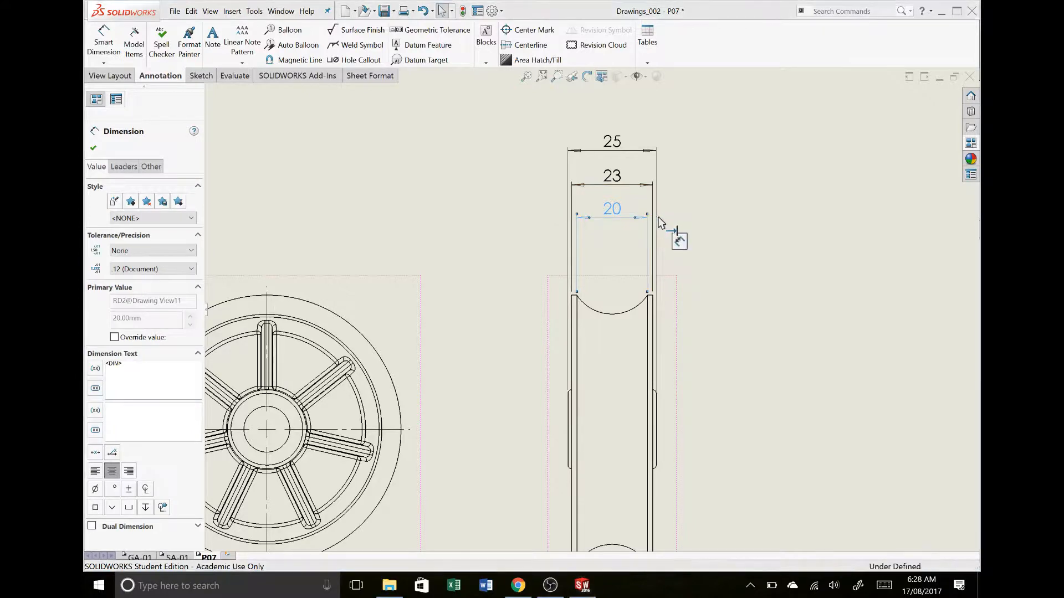
left_click(700, 244)
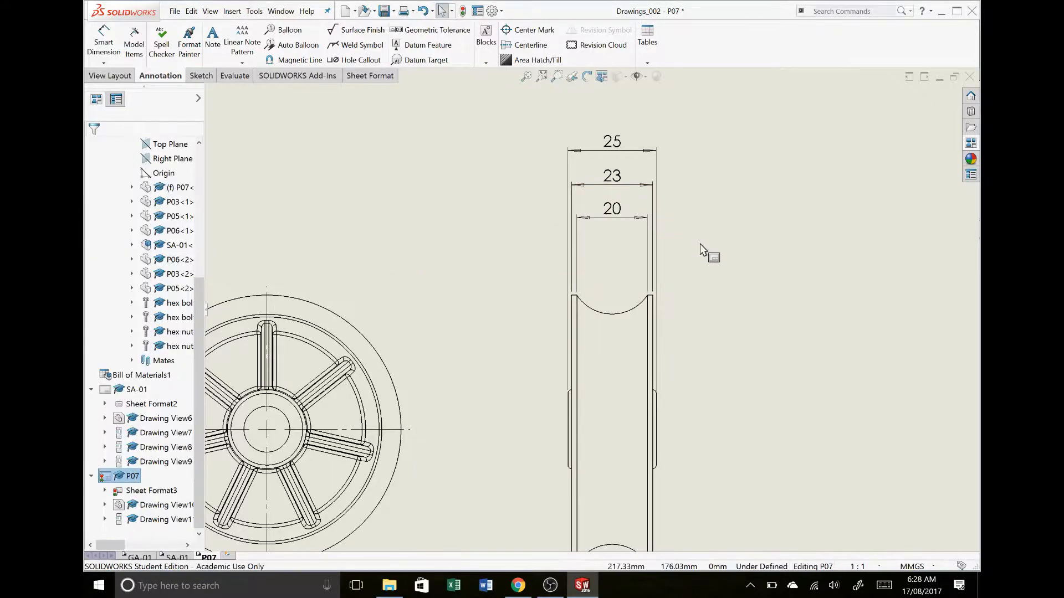
Create section view A-A with a vertical cutting line through the front view's wheel centre, without excluding any ribs, placing it beyond the side view
key("f")
scroll(635, 333, "down", 2)
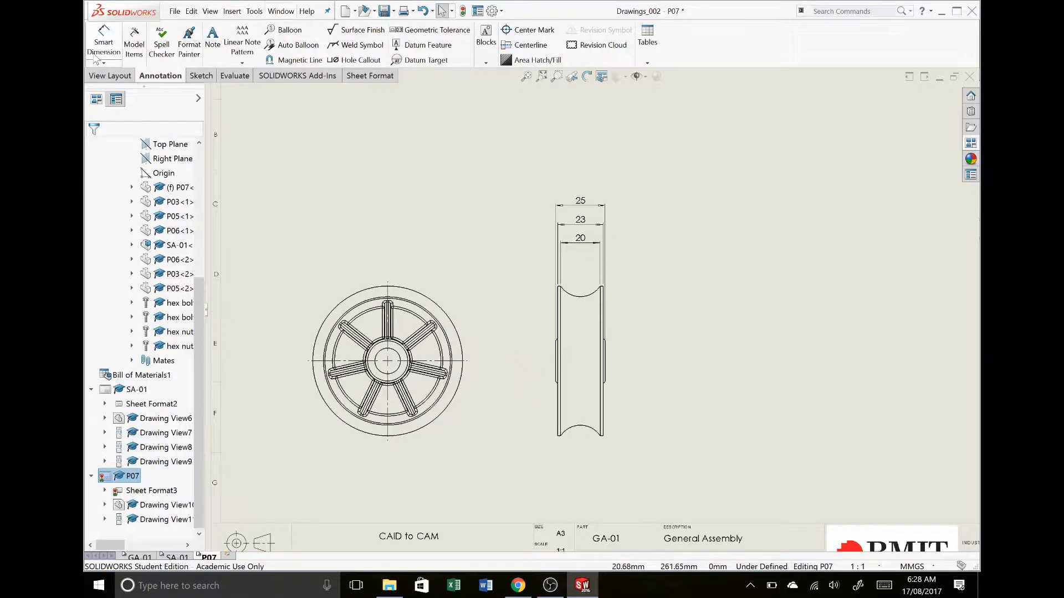
left_click(115, 76)
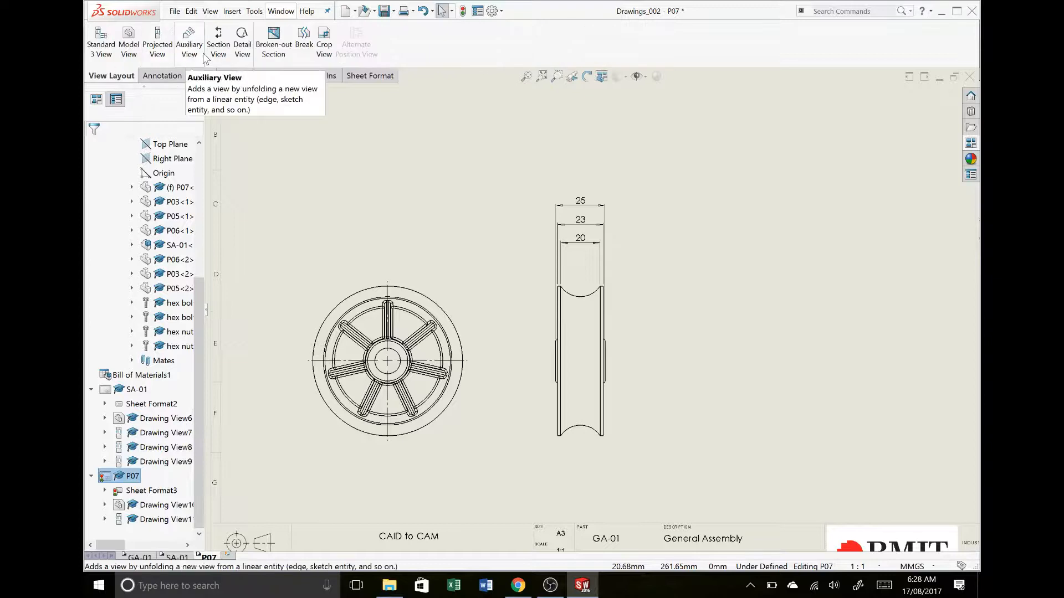
left_click(221, 59)
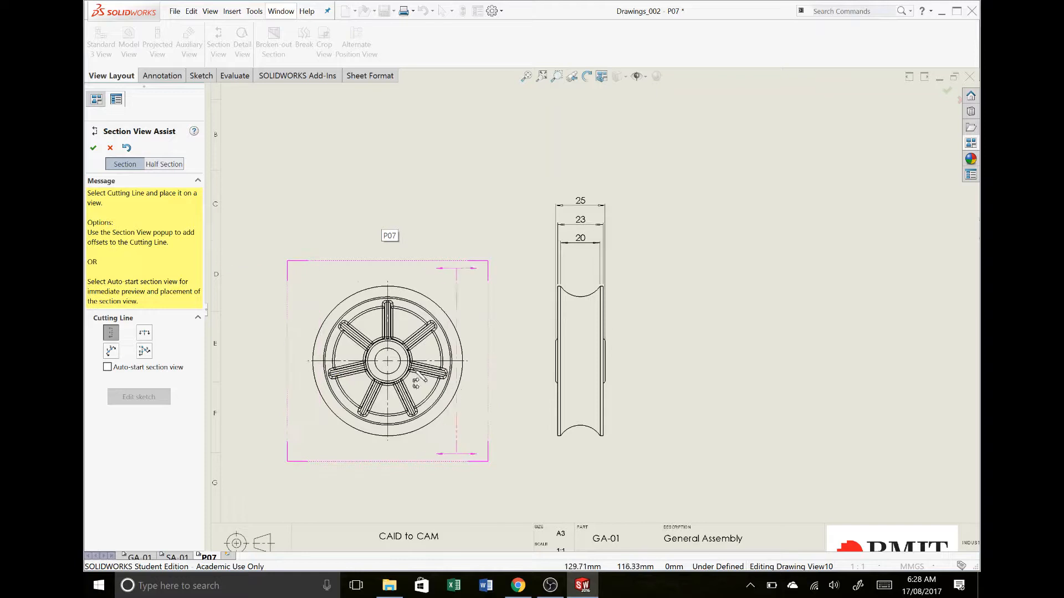
left_click(388, 362)
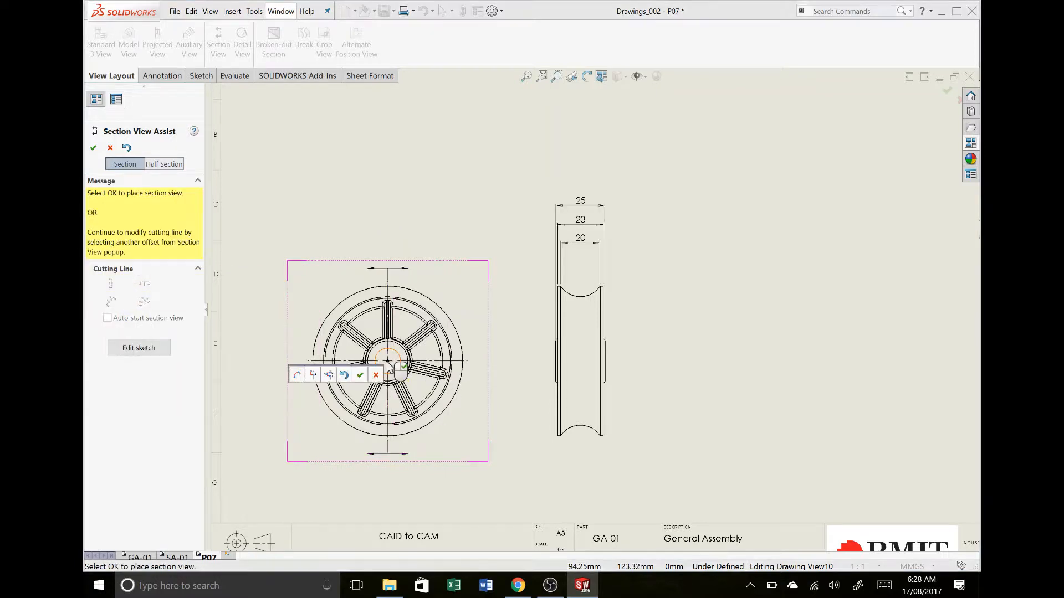
left_click(359, 375)
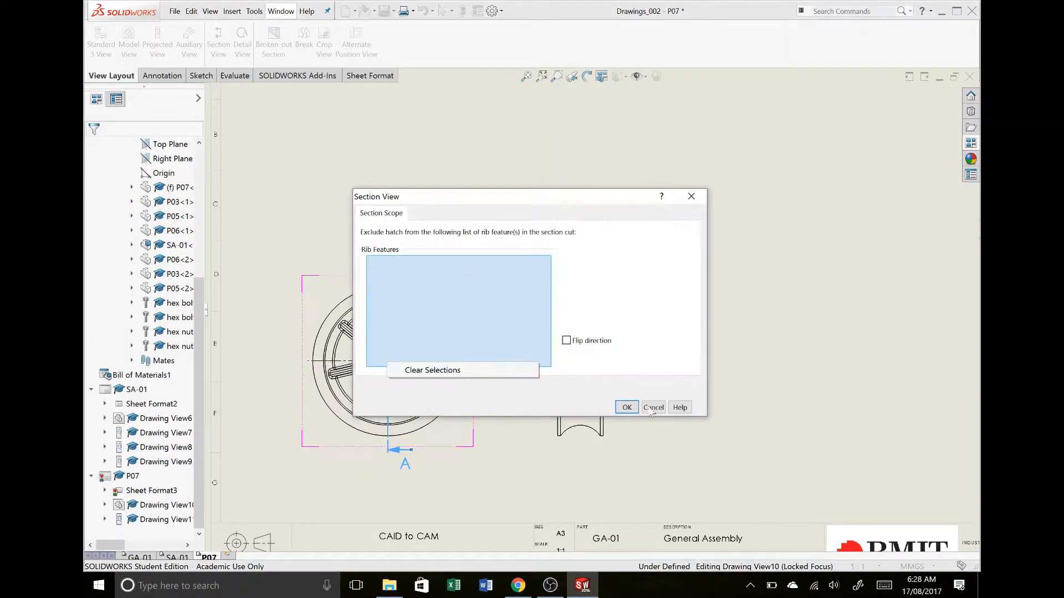
left_click(627, 408)
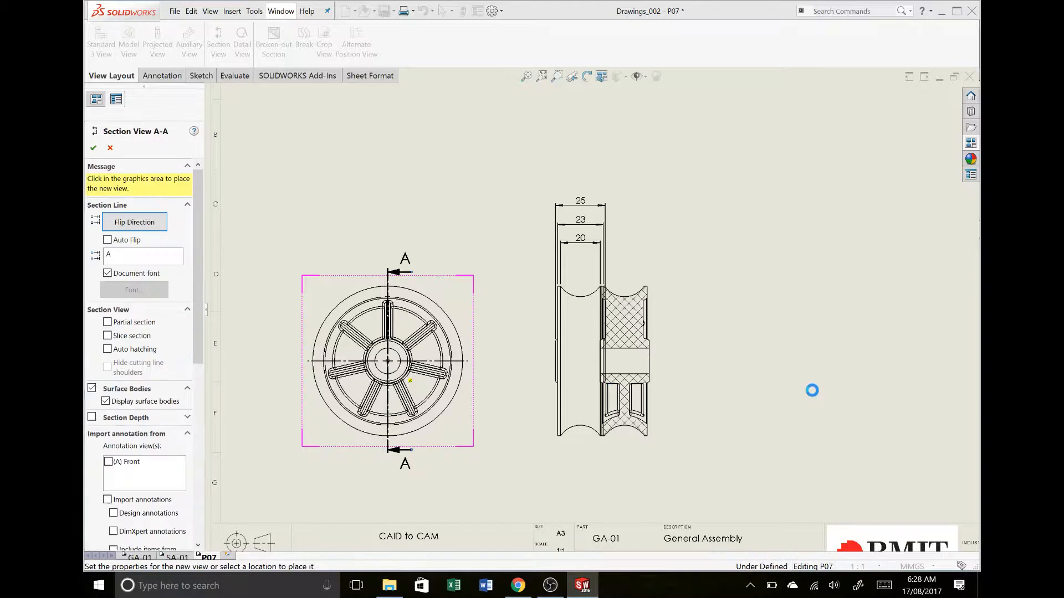
left_click(797, 394)
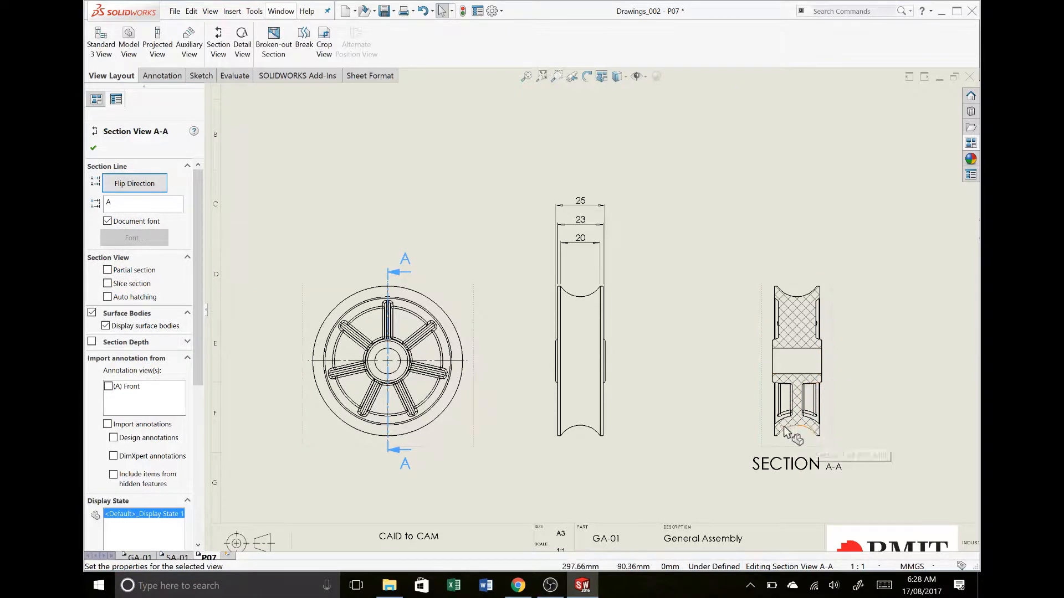
Show section A-A as a slice section so only the cut faces are drawn
left_click(835, 364)
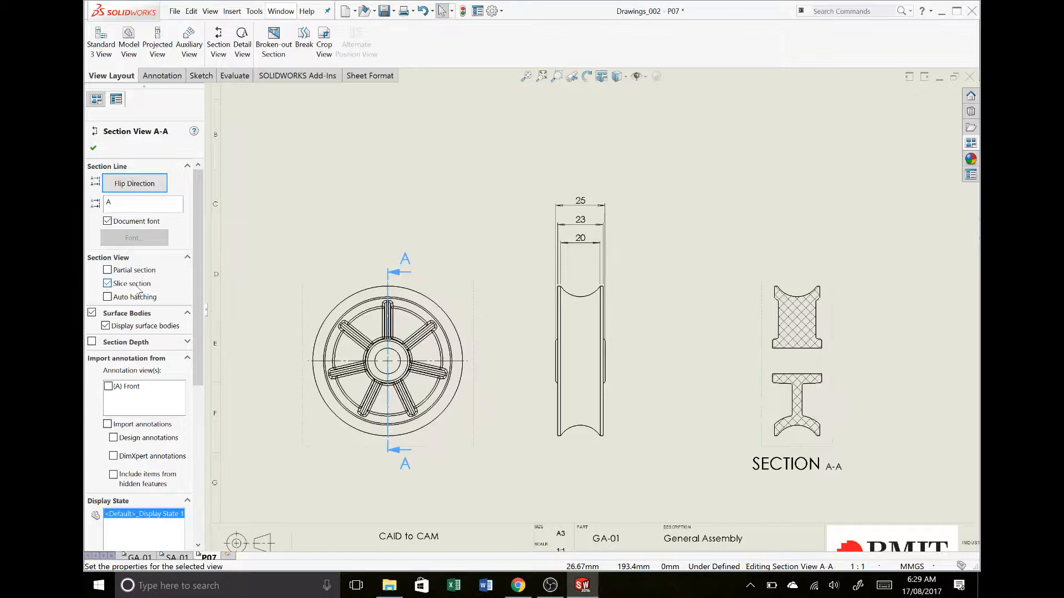
left_click_drag(199, 366, 195, 536)
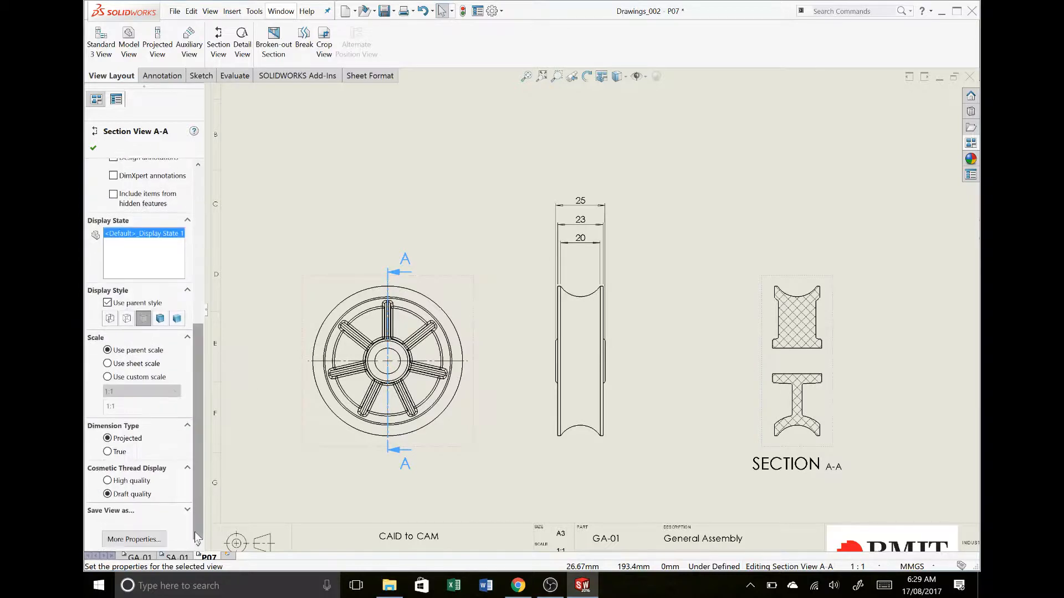
left_click(779, 272)
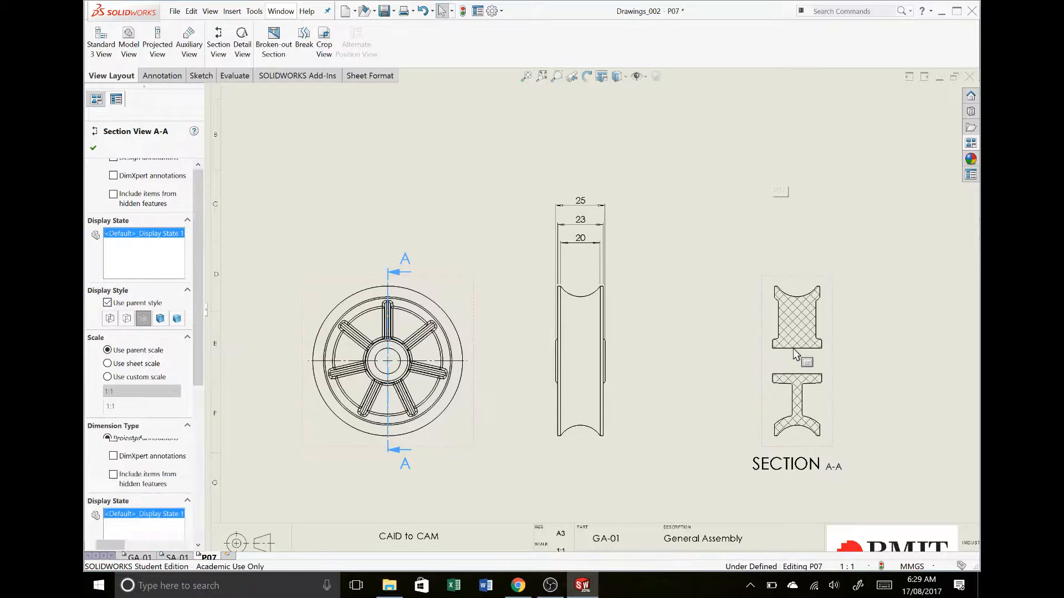
Turn off the material crosshatch for section A-A and apply the ANSI32 (Steel) hatch pattern to the component
left_click(799, 426)
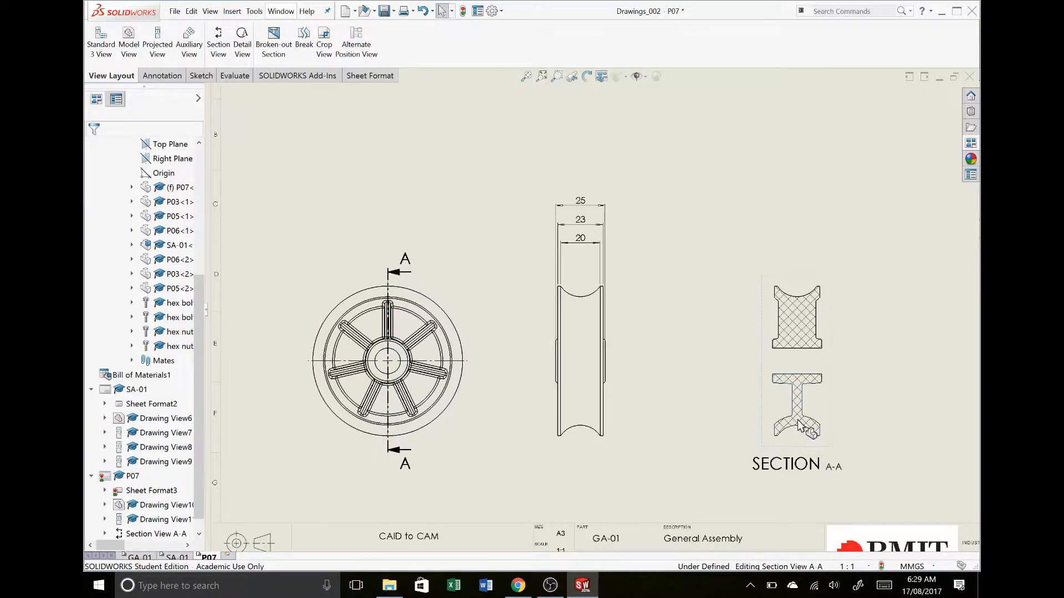
left_click(799, 426)
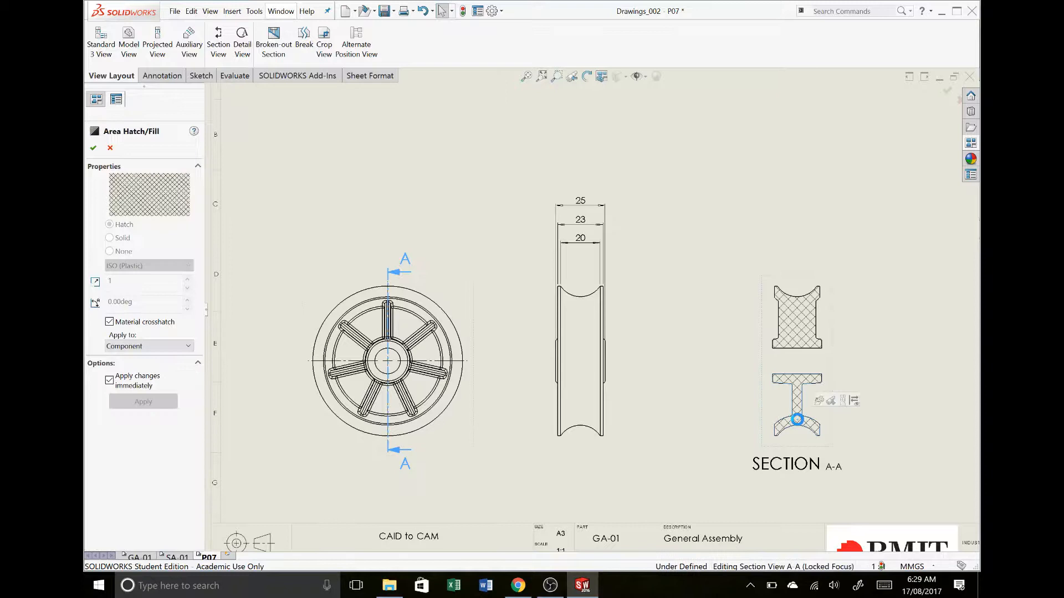
left_click(169, 324)
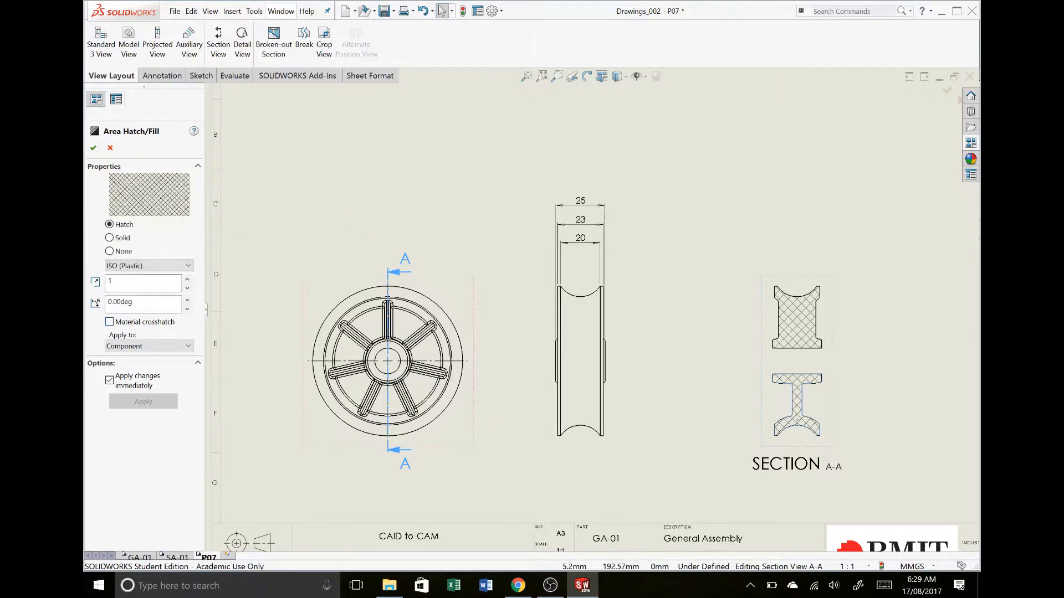
left_click(145, 267)
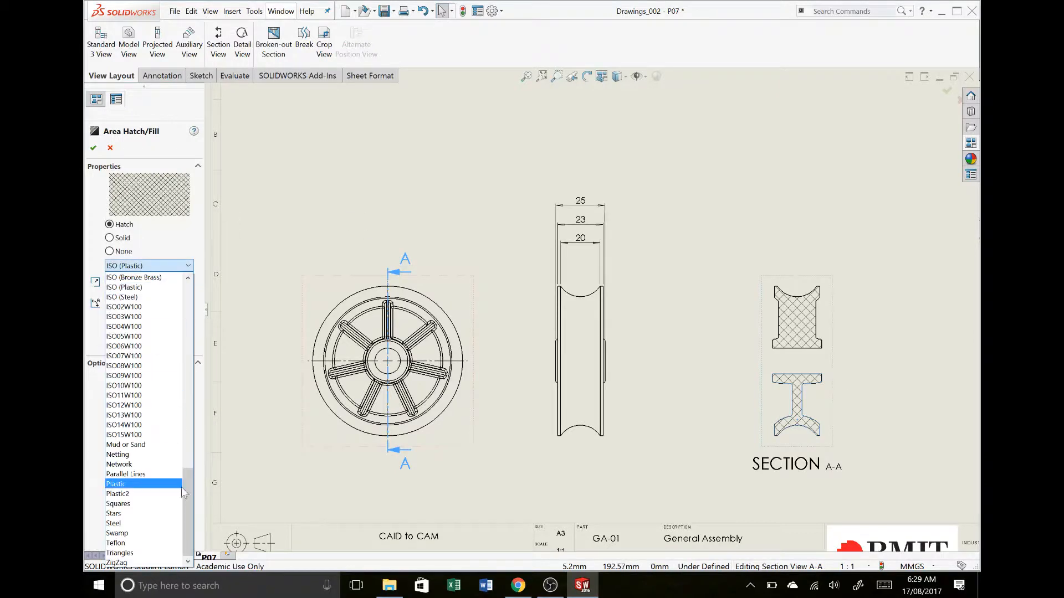
mouse_move(193, 486)
left_mouse_down()
mouse_move(206, 280)
mouse_move(198, 305)
left_mouse_up()
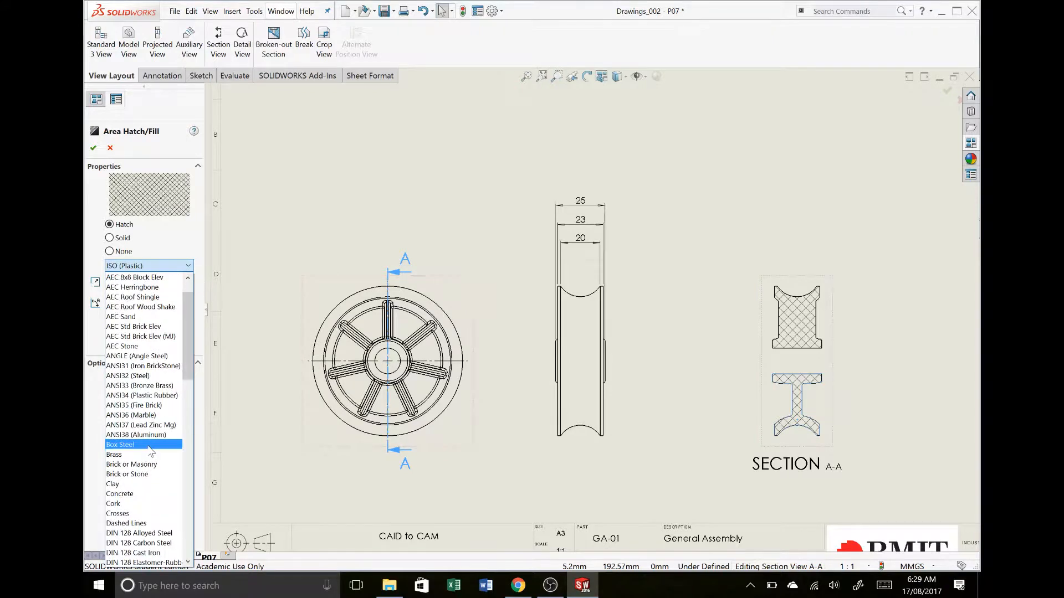
left_click(144, 377)
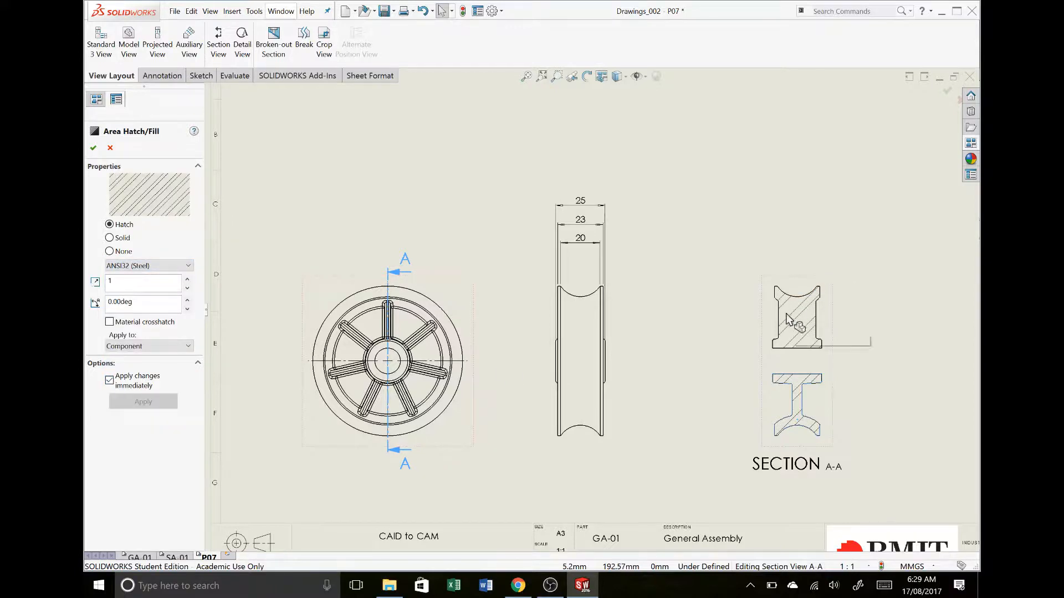
left_click(156, 268)
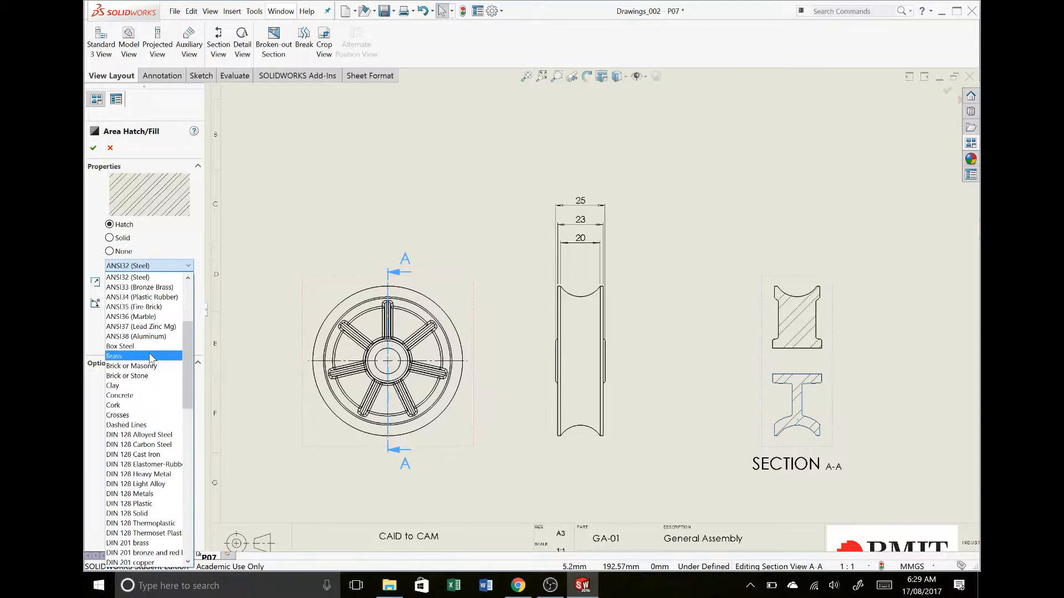
scroll(150, 358, "up", 5)
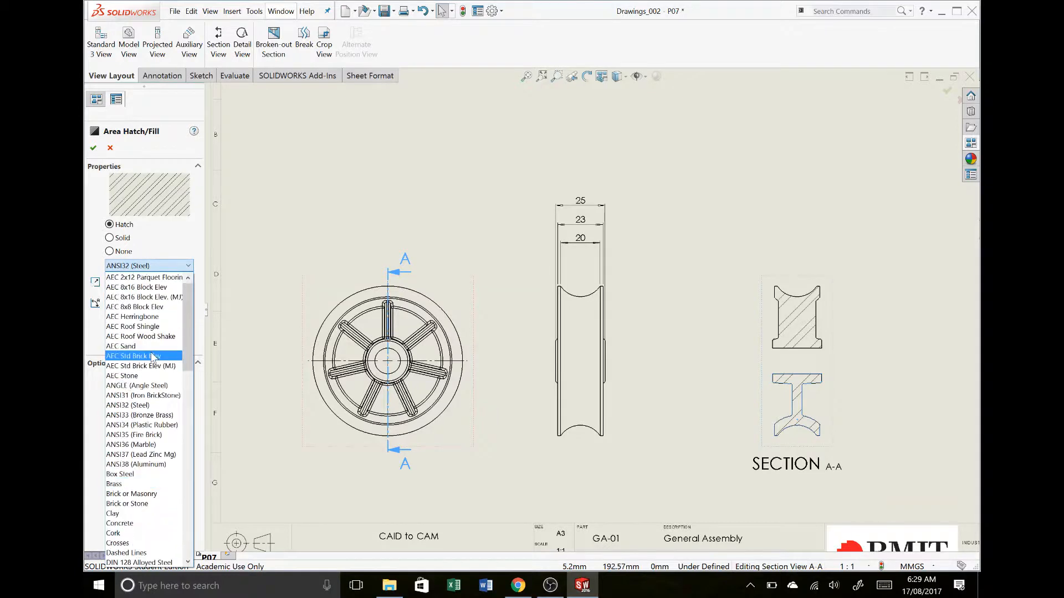
left_click(174, 407)
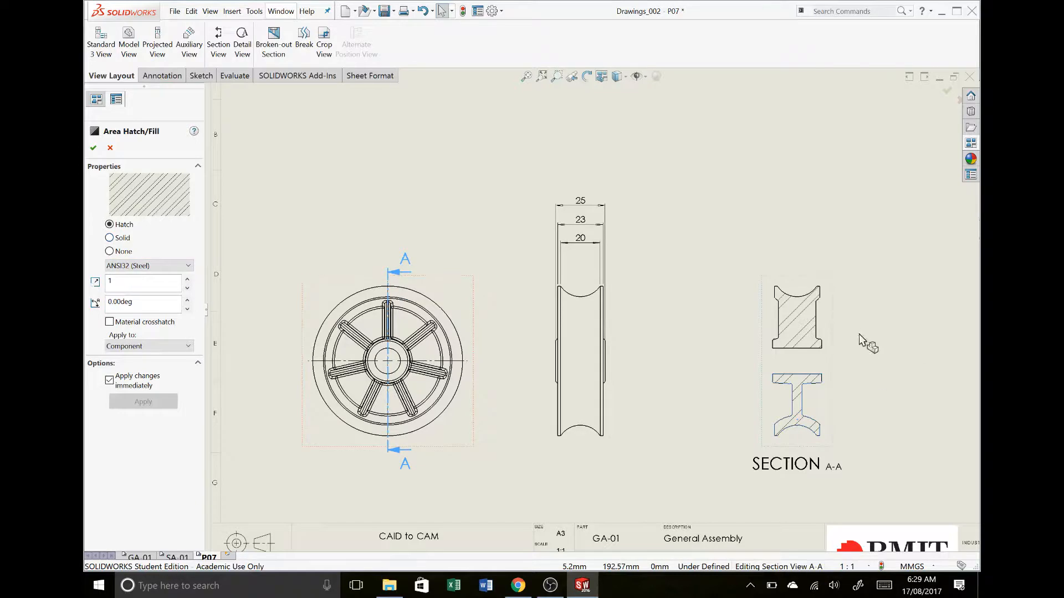
Set the hatch pattern scale of section A-A to 4 and apply the hatch changes
left_click(186, 280)
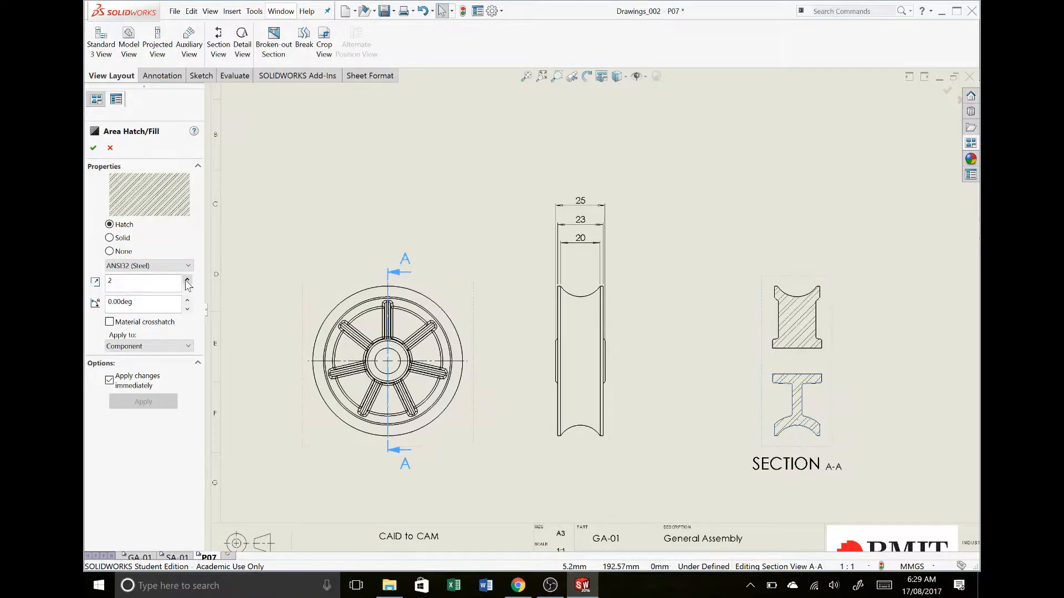
left_click(187, 280)
left_click(186, 280)
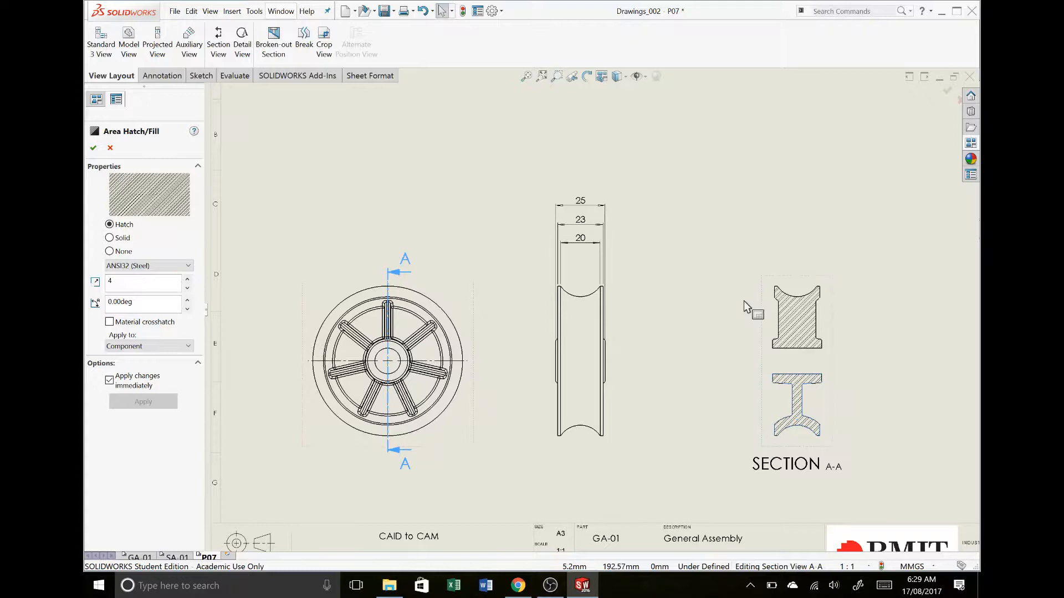
left_click(799, 321)
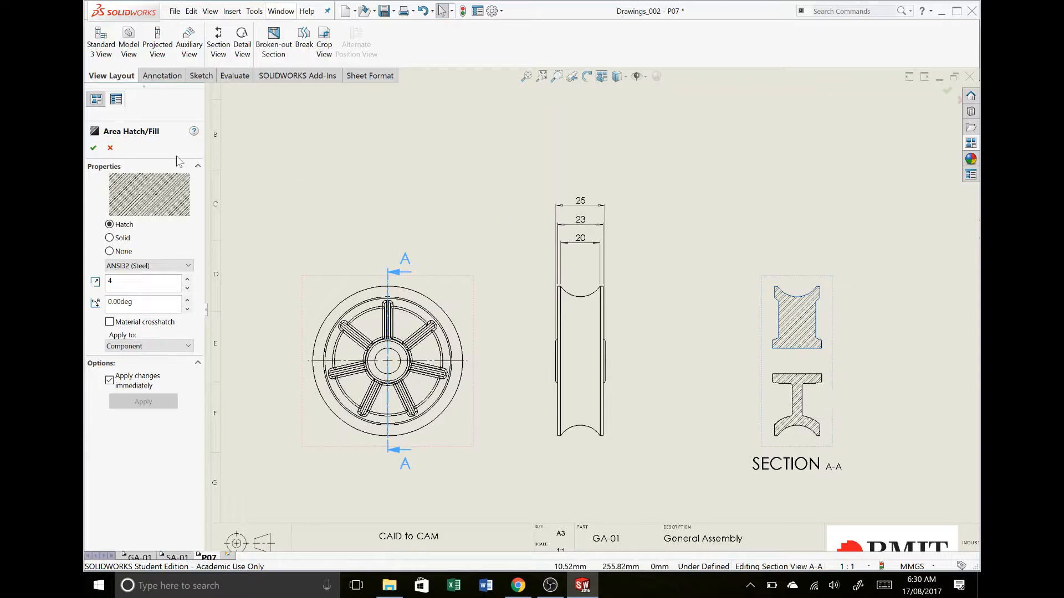
left_click(93, 148)
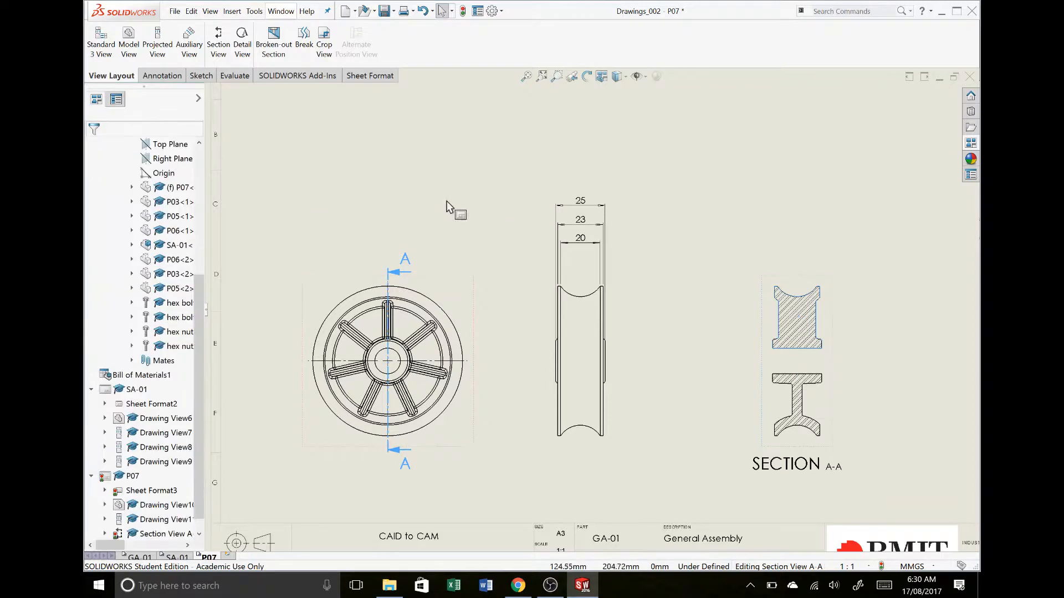
left_click(773, 277)
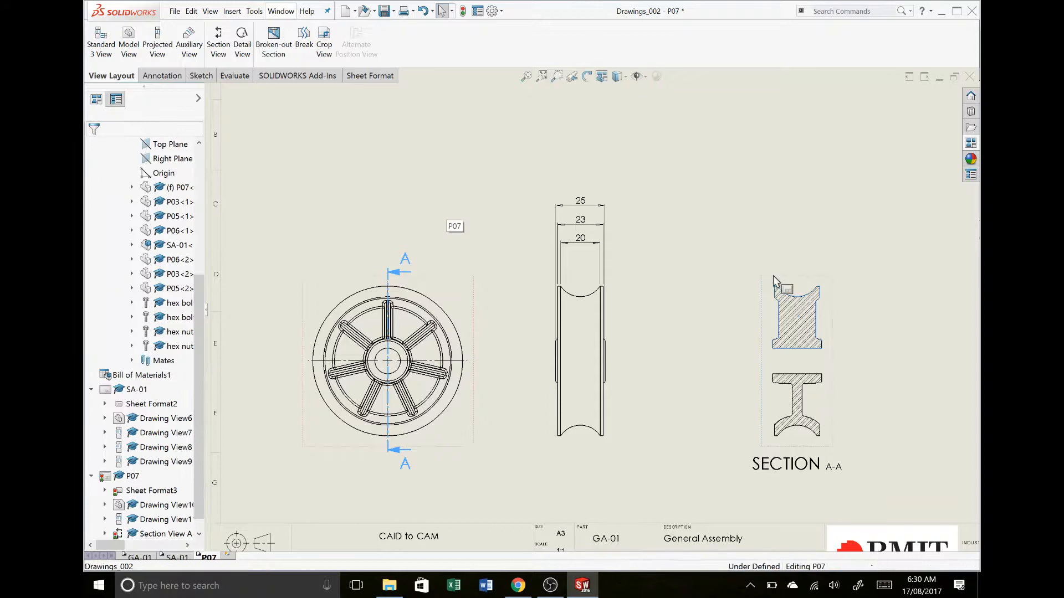
left_click(839, 341)
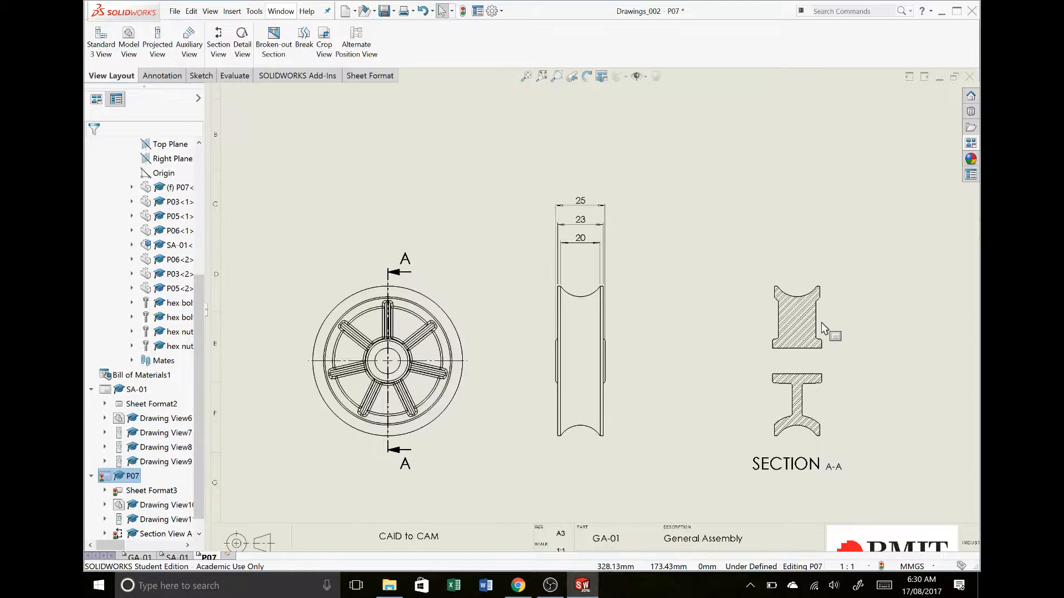
Dimension the offset between the rib's outer edge and the rim's outer face in the upper half of section A-A, placing it beside the section
key("d")
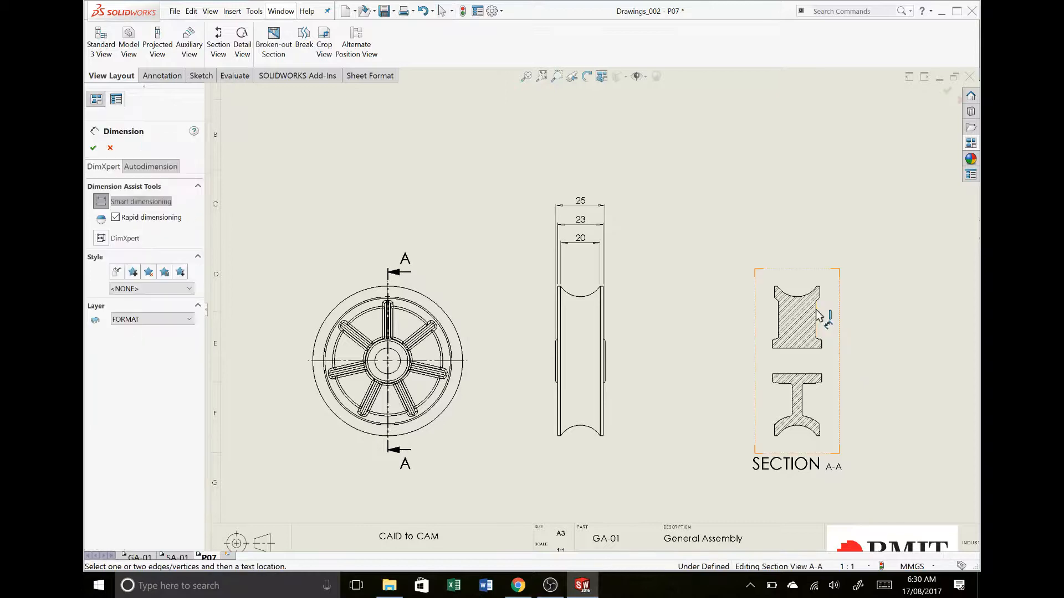
left_click(816, 310)
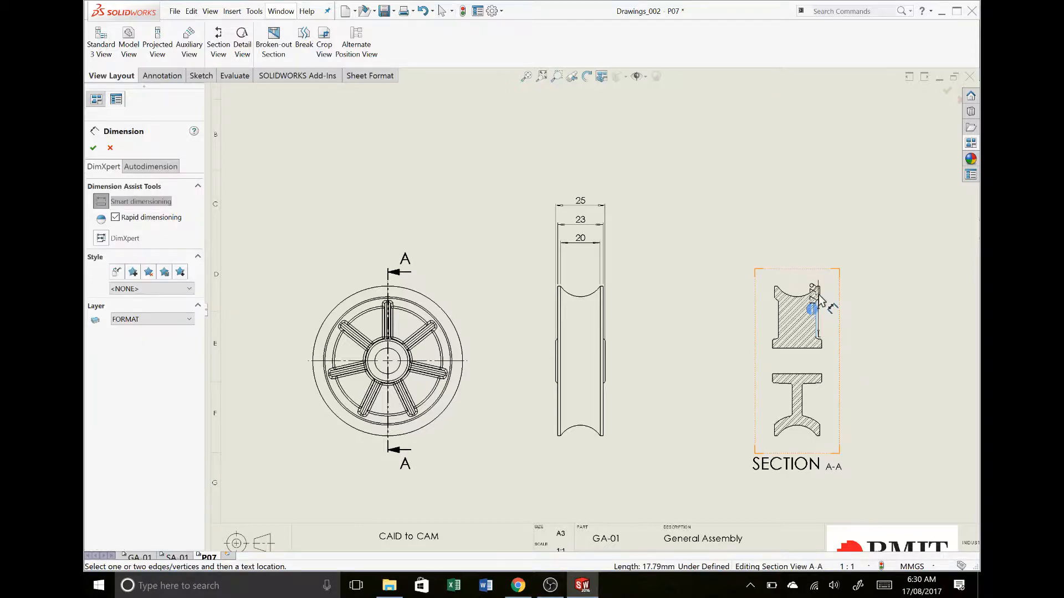
left_click(819, 297)
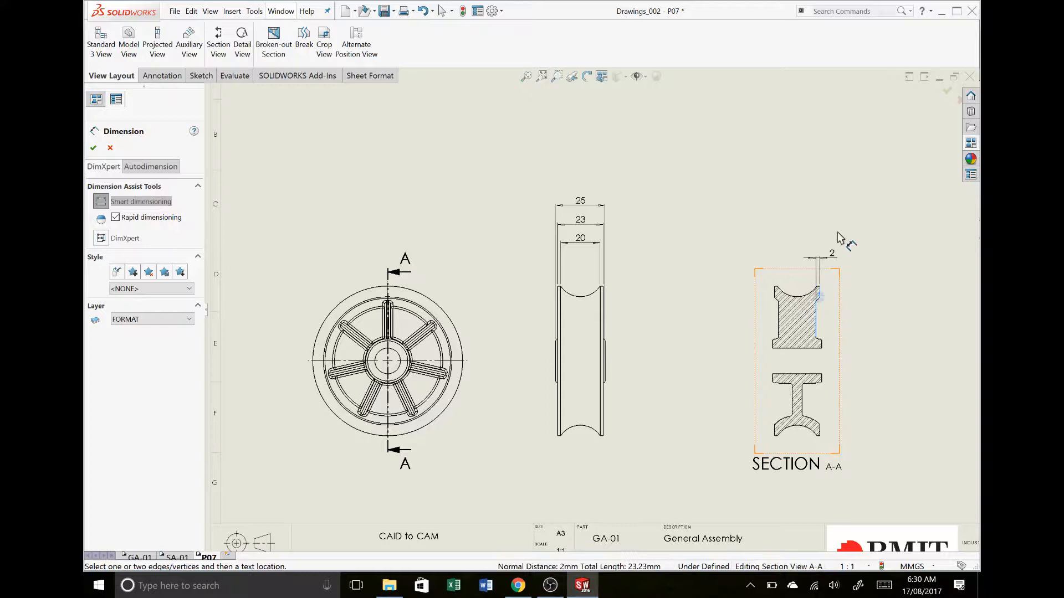
left_click(848, 322)
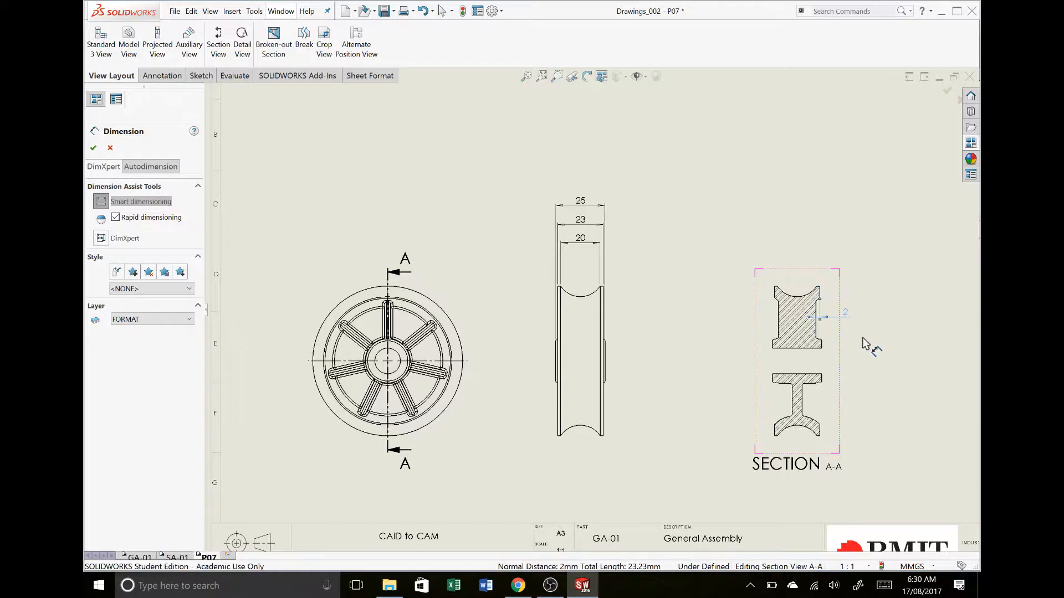
left_click(846, 314)
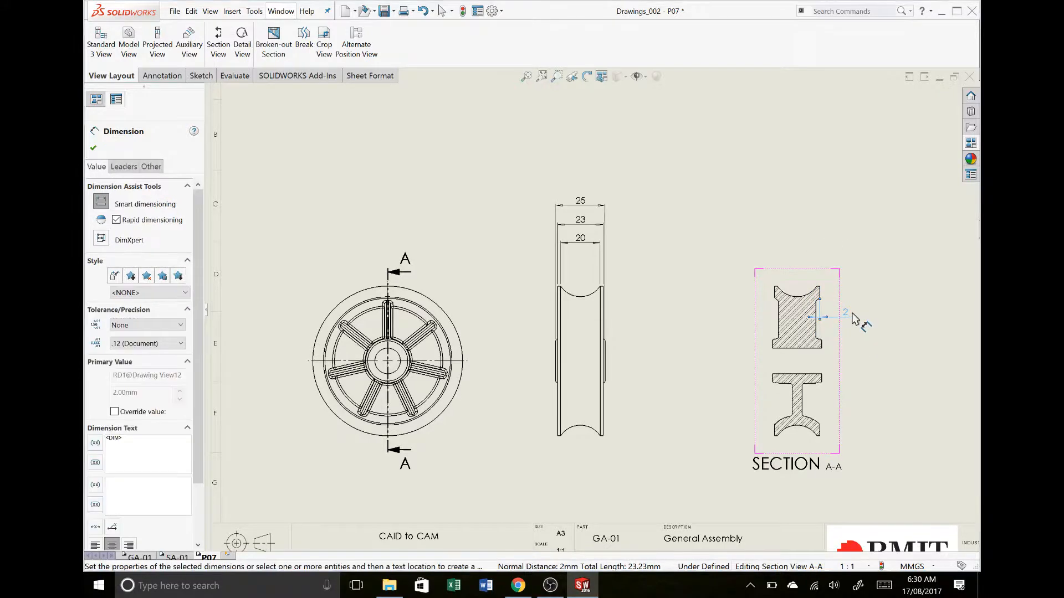
key("Escape")
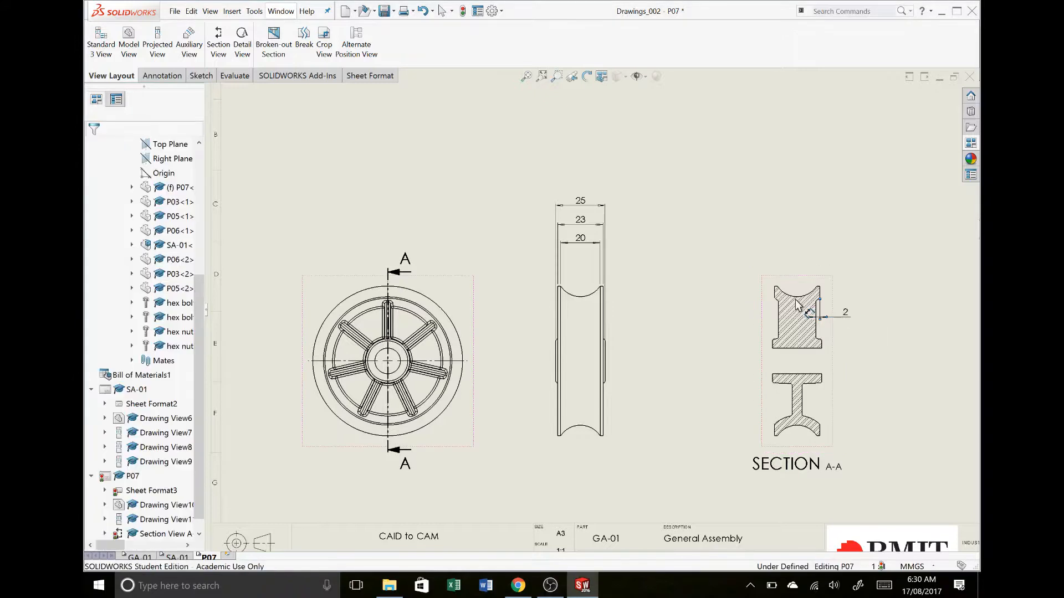
Delete the offset dimension beside the upper half of section A-A
left_click(848, 315)
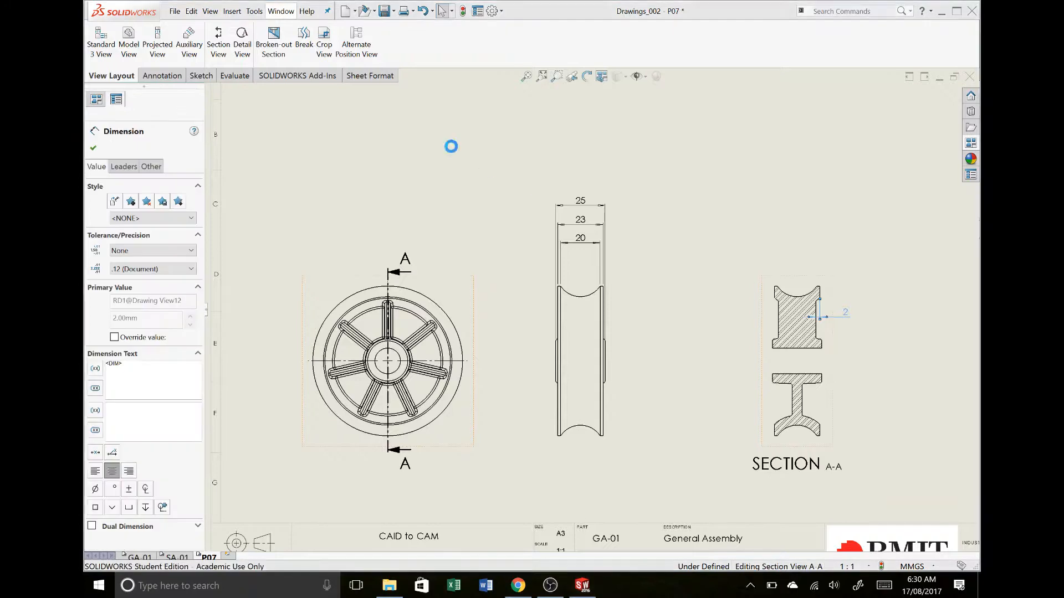
key("Delete")
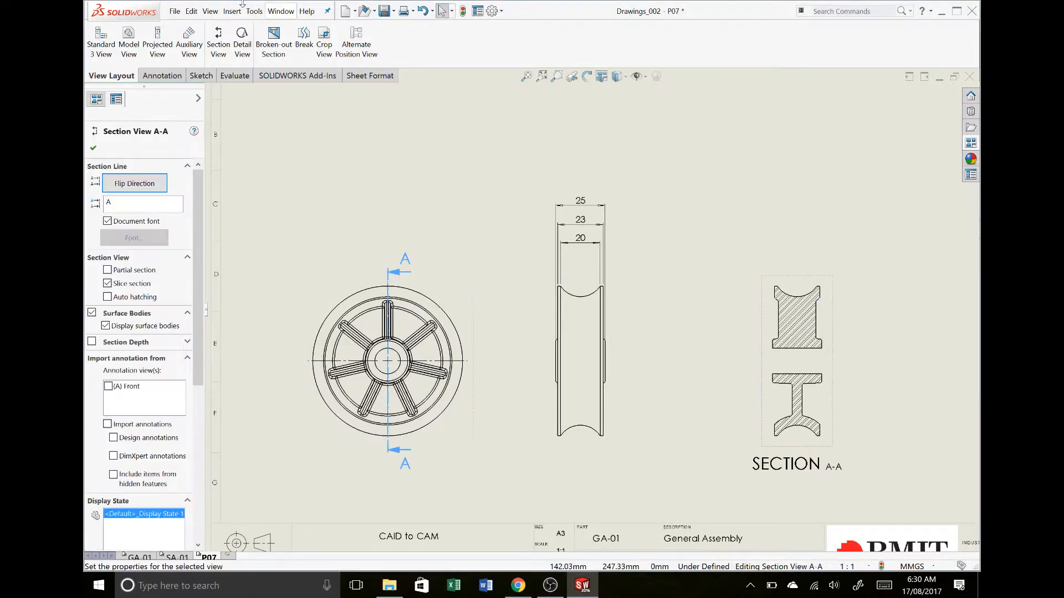
Sketch a corner rectangle about 28 by 36 mm around the lower half of section A-A and crop the view to it
left_click(195, 77)
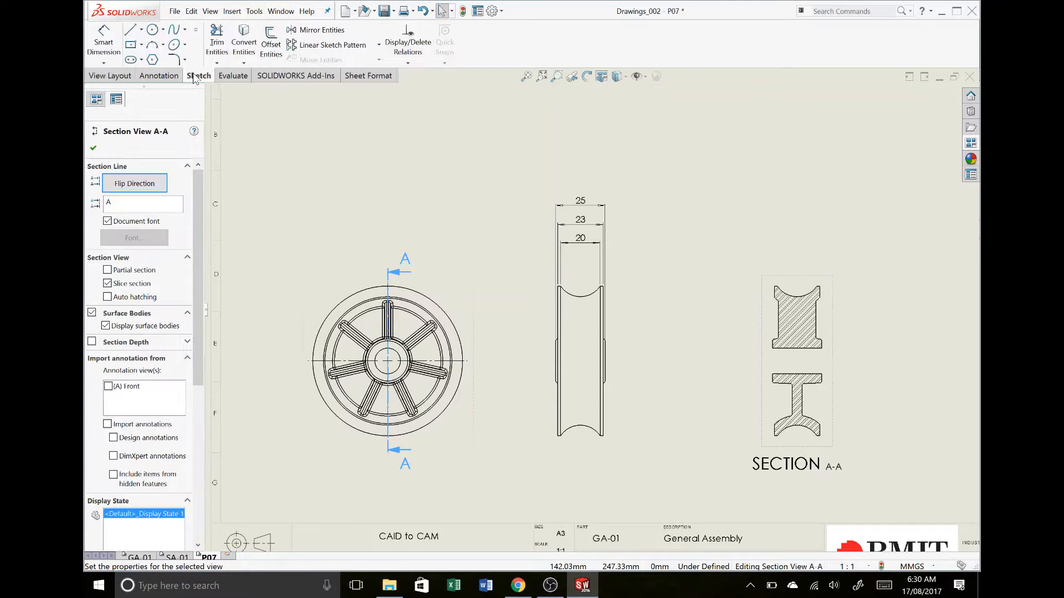
left_click(142, 44)
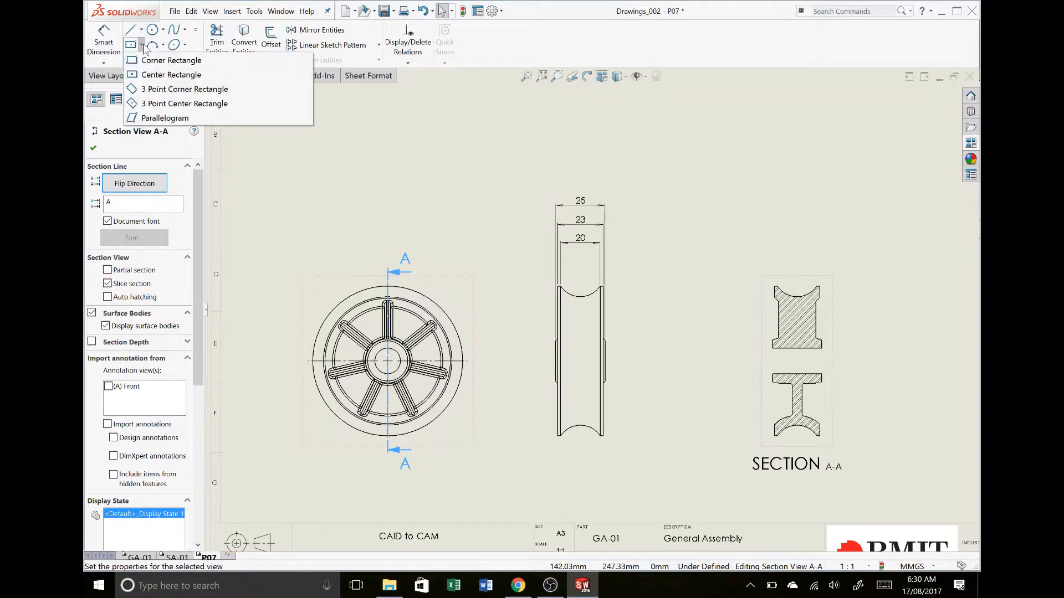
left_click(147, 61)
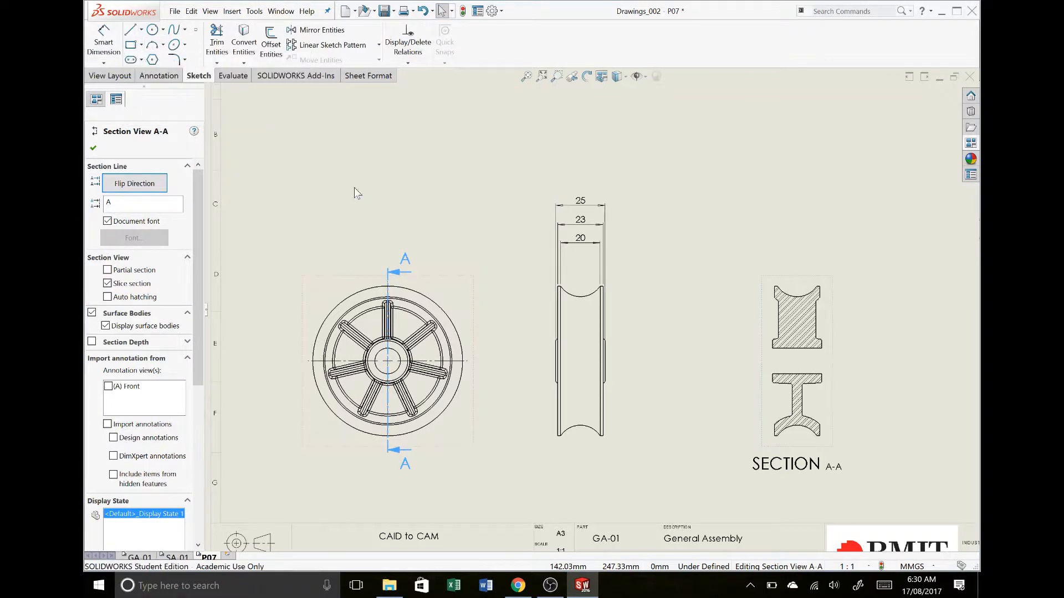
left_click(773, 375)
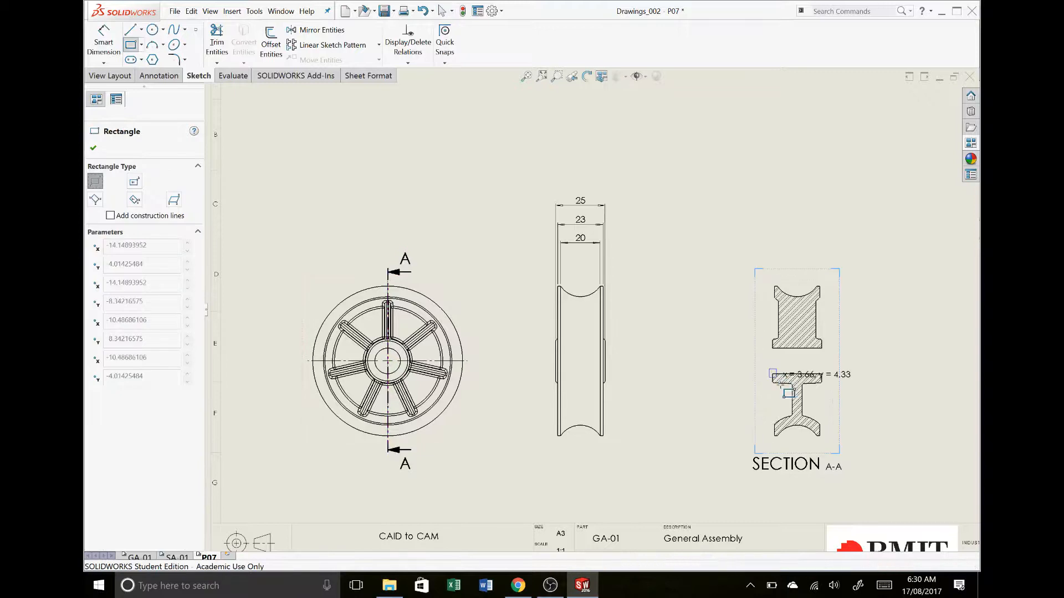
left_click(825, 439)
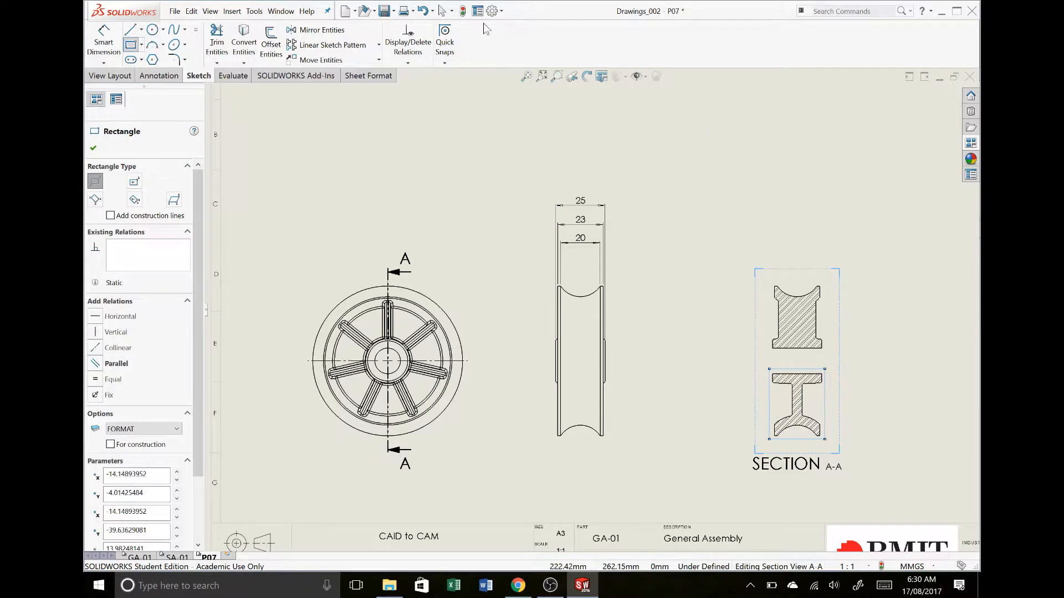
left_click(102, 76)
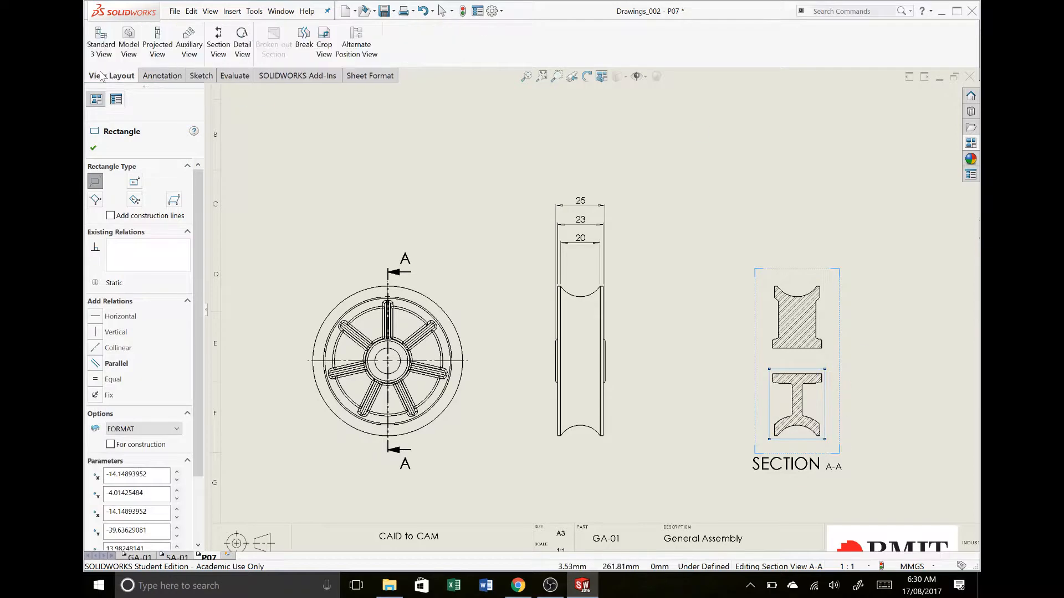
left_click(324, 55)
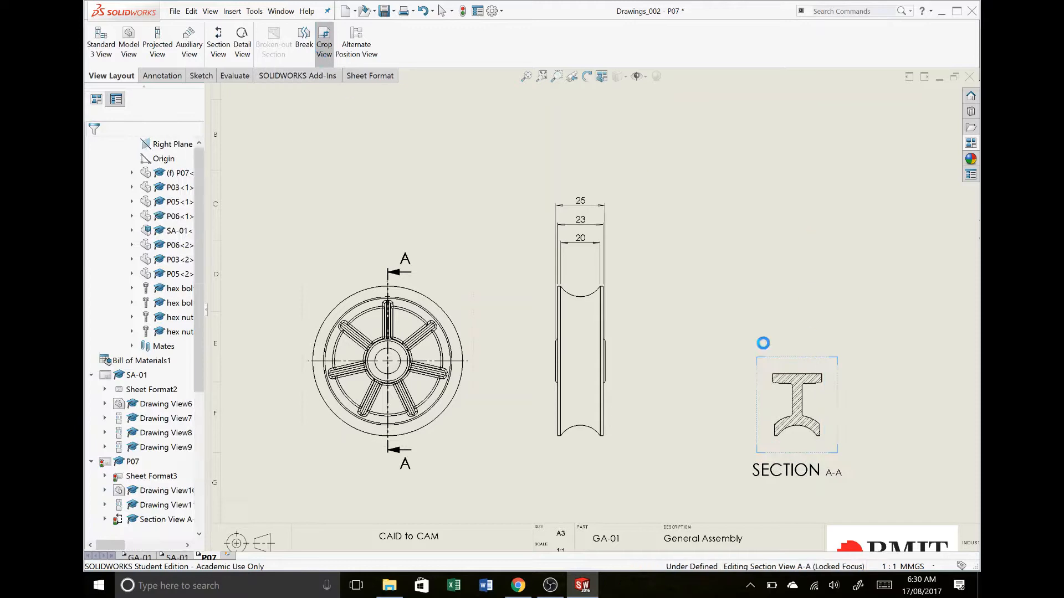
double_click(861, 321)
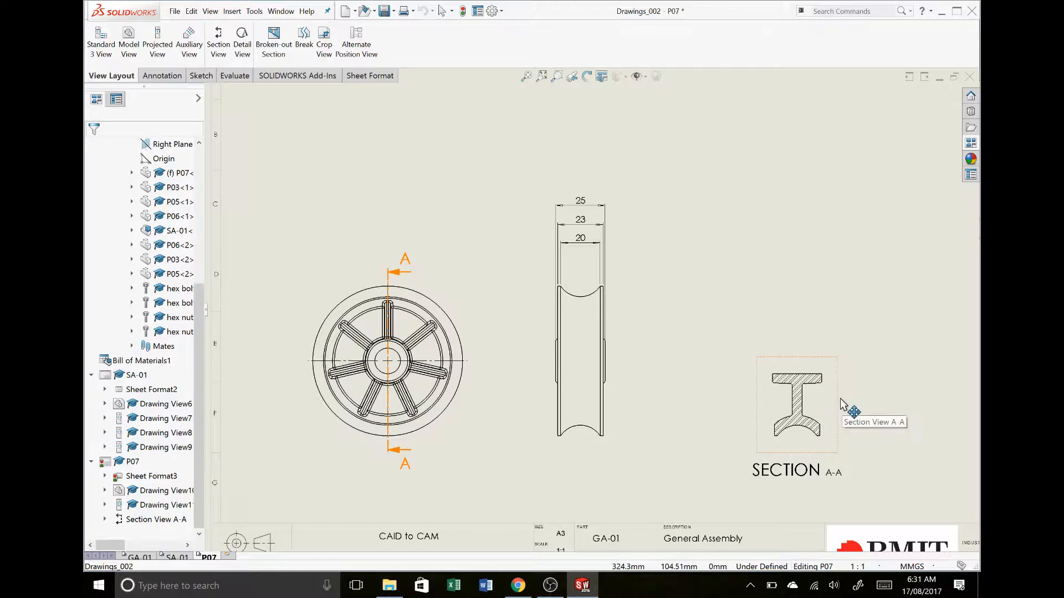
Move cropped section A-A slightly closer to the side view and rotate it by 180 degrees
left_click_drag(843, 401, 815, 355)
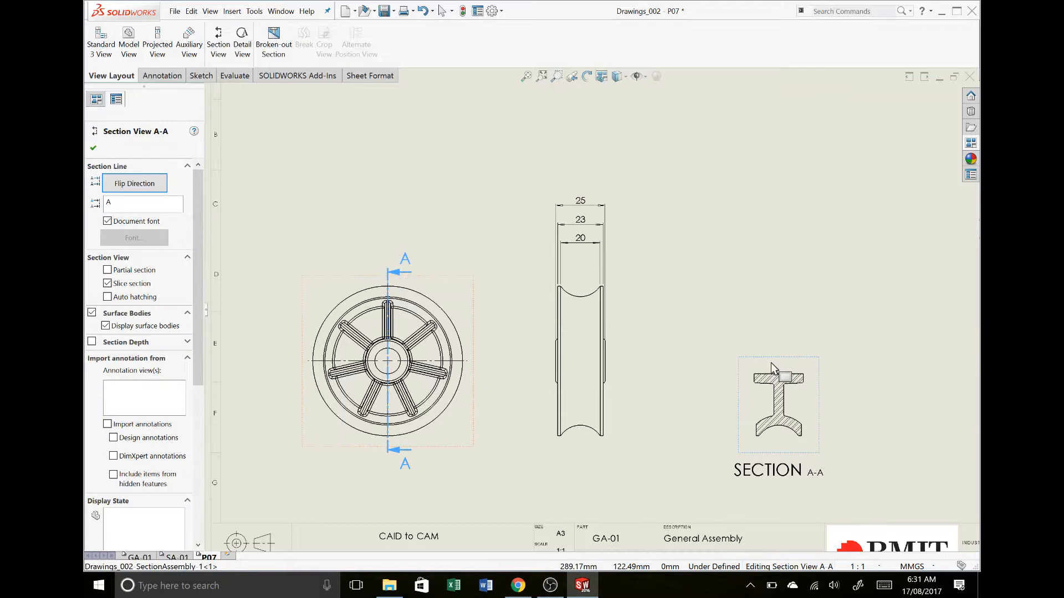
right_click(770, 380)
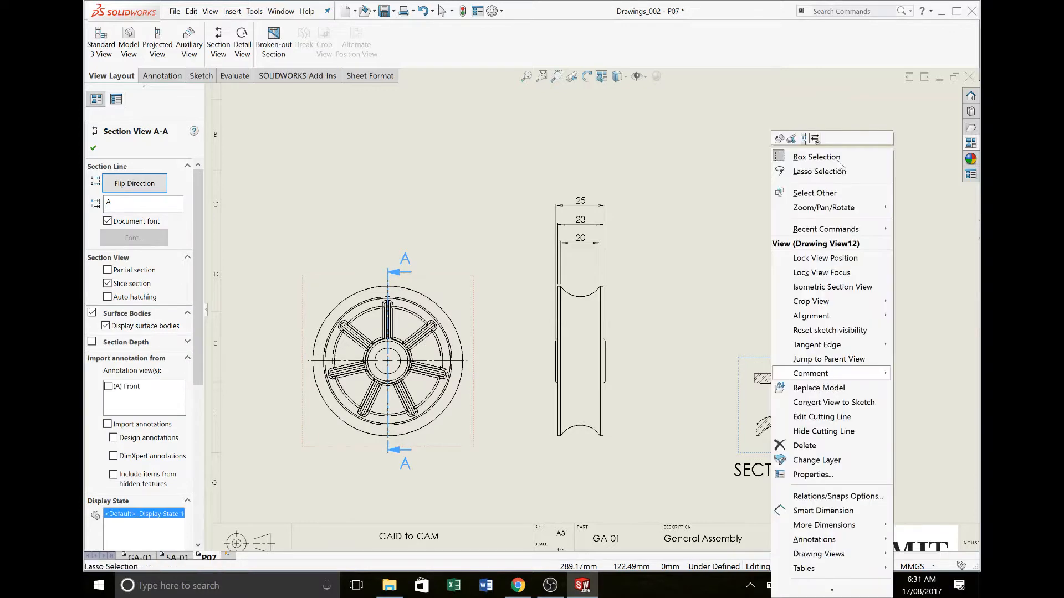
mouse_move(850, 209)
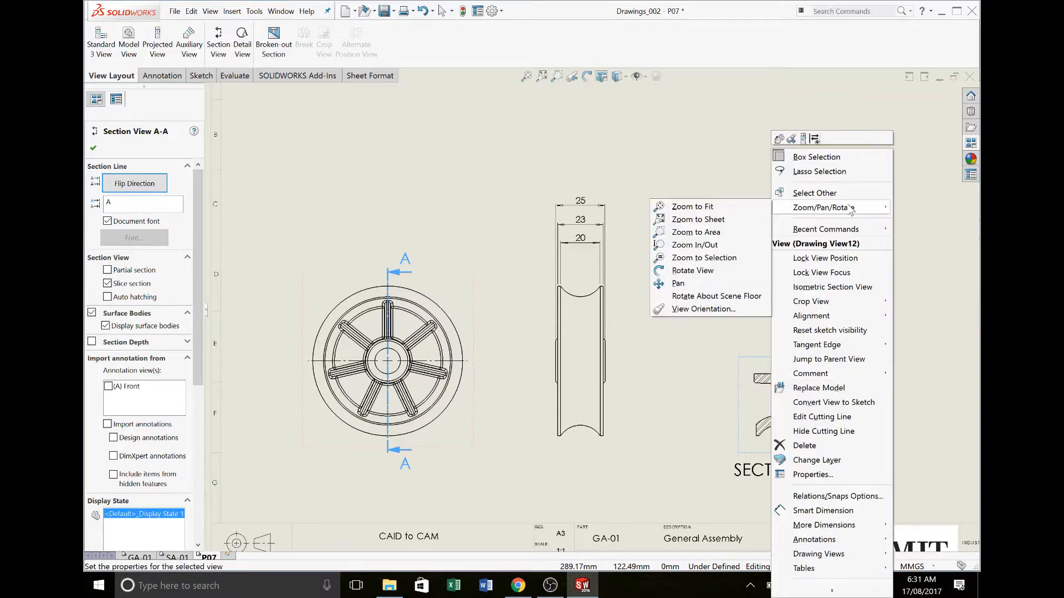
left_click(697, 270)
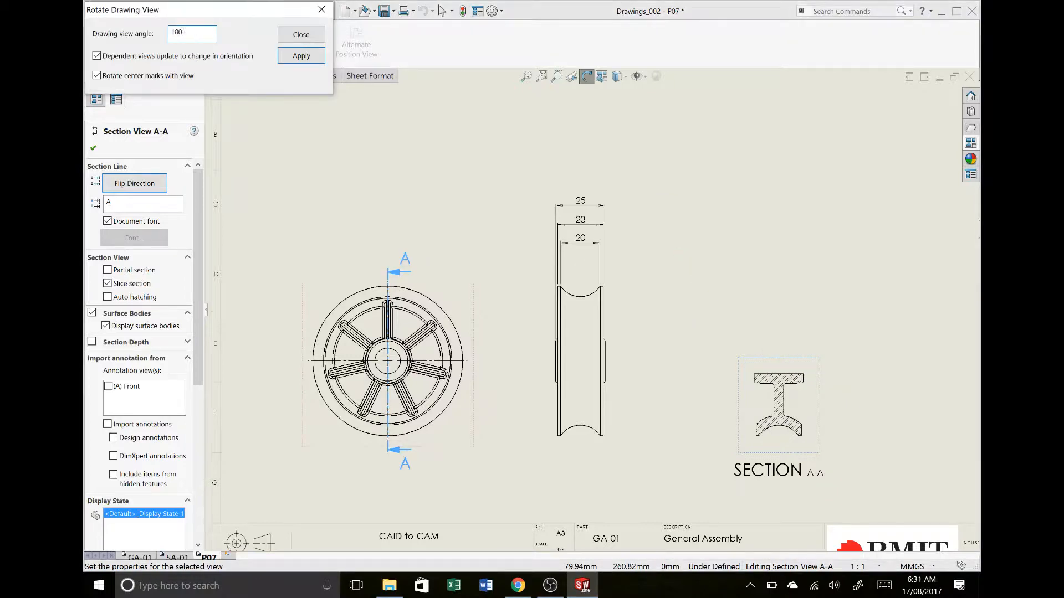
left_click(313, 61)
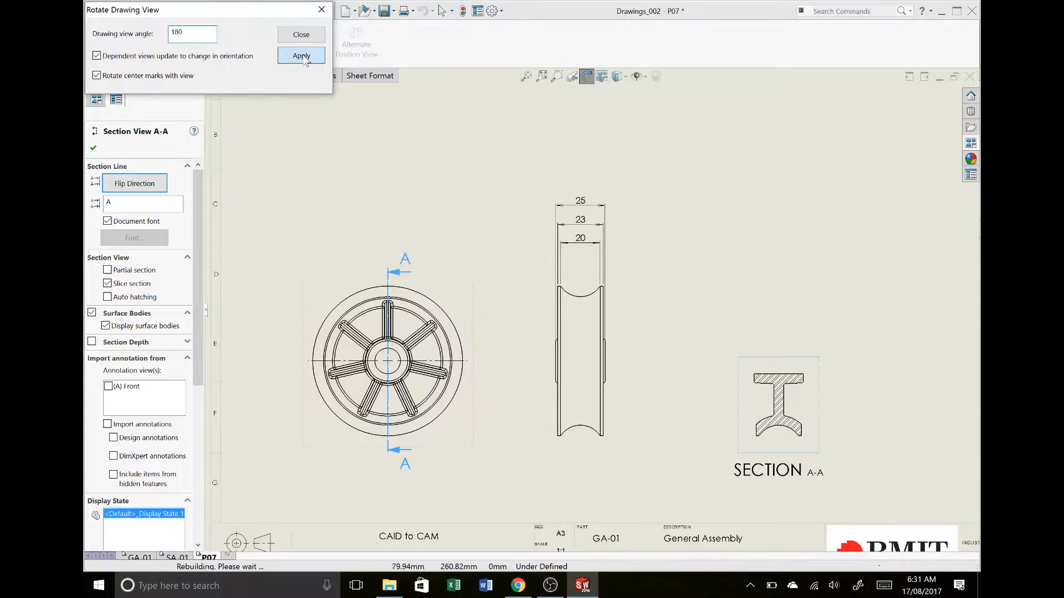
left_click(298, 38)
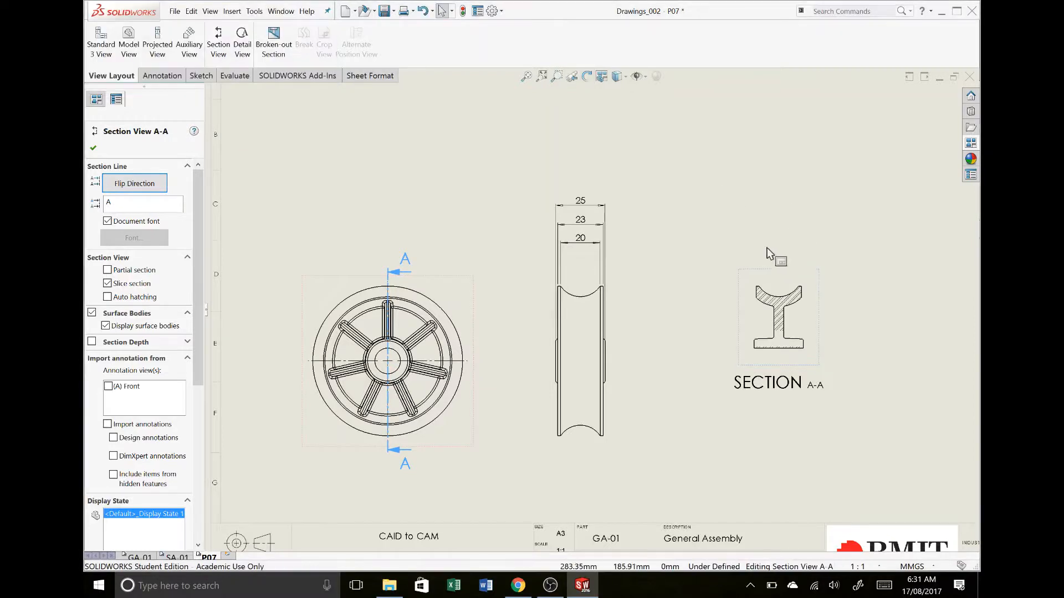
left_click(888, 304)
Refresh section A-A's incomplete hatch by switching to solid fill and back to ANSI32 (Steel), and set its pattern scale to 8
left_click(817, 314)
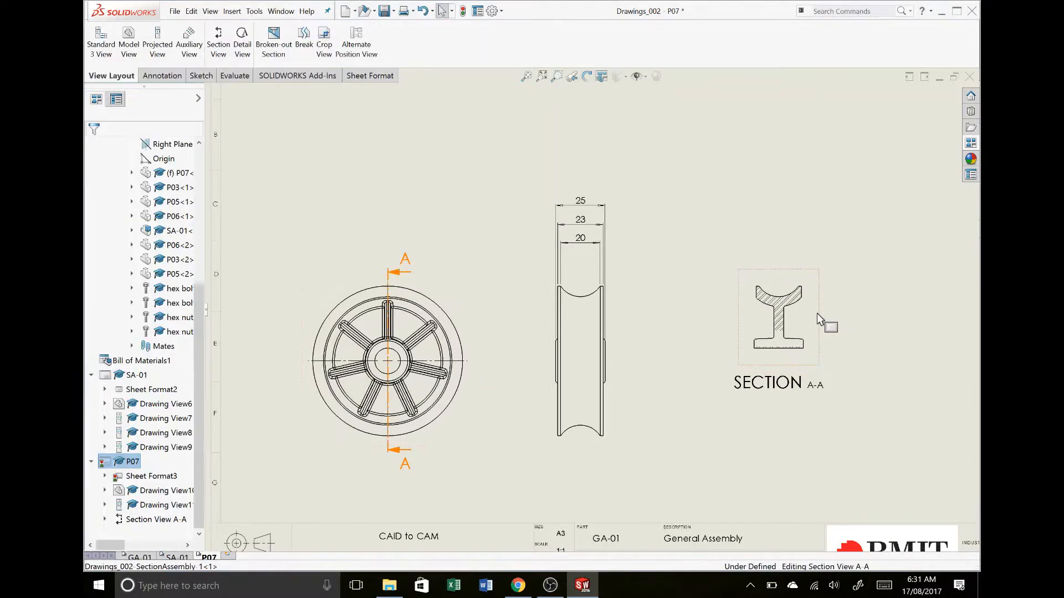
left_click(782, 342)
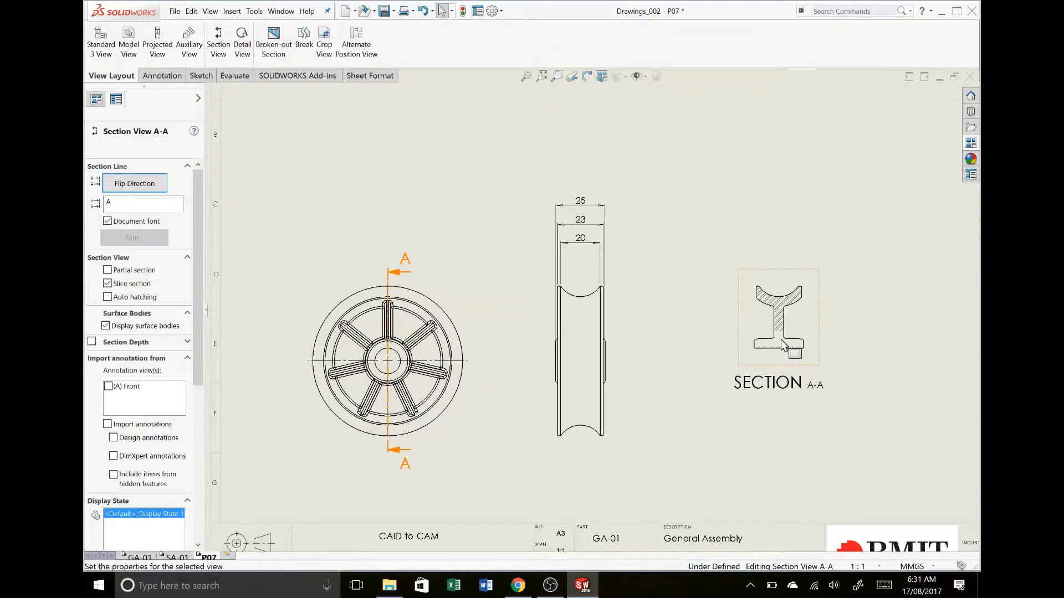
scroll(780, 339, "down", 5)
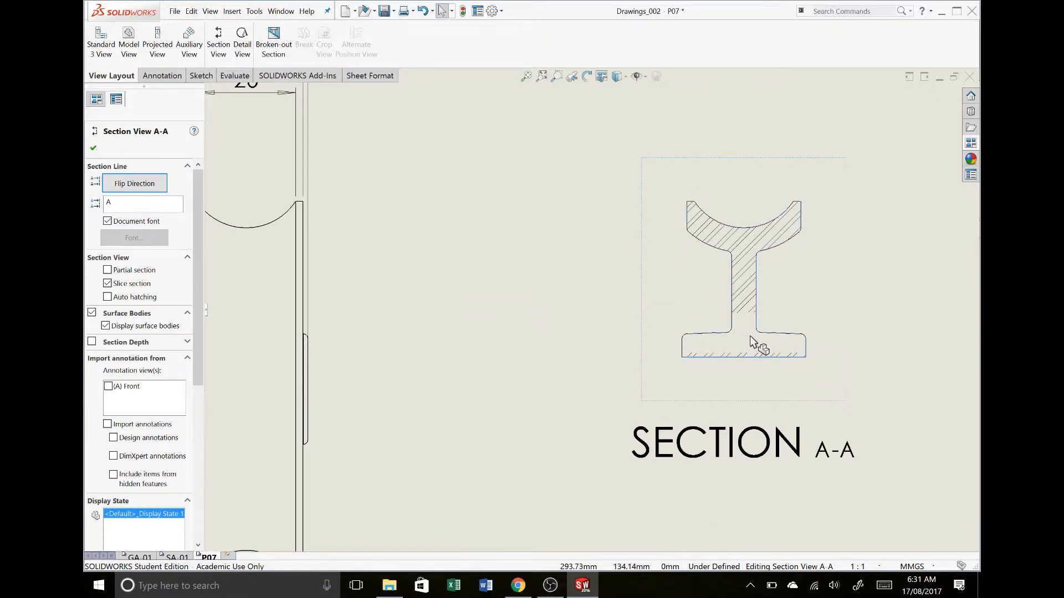
left_click(750, 336)
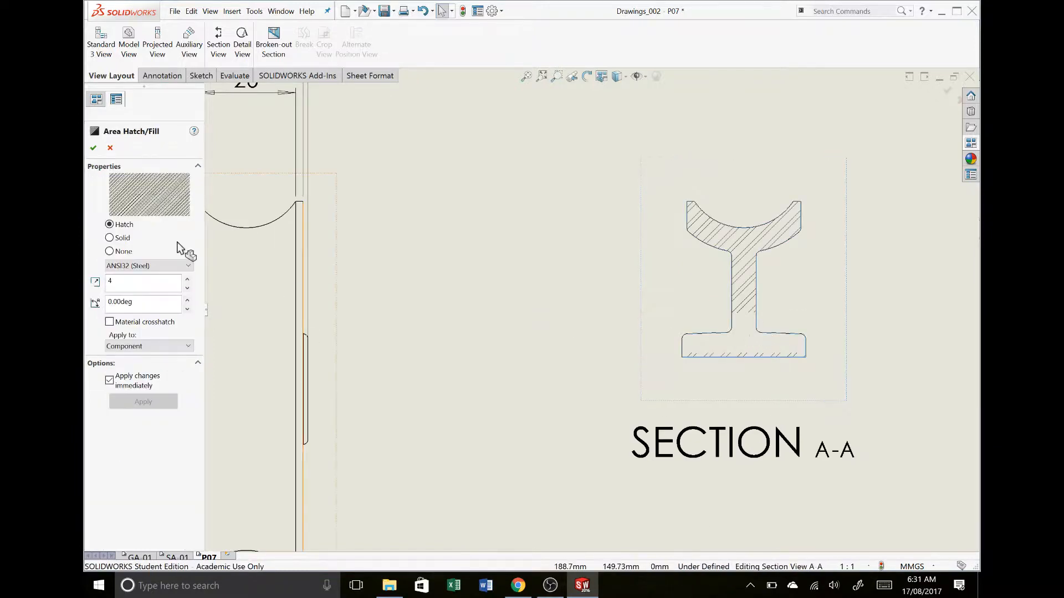
left_click(109, 238)
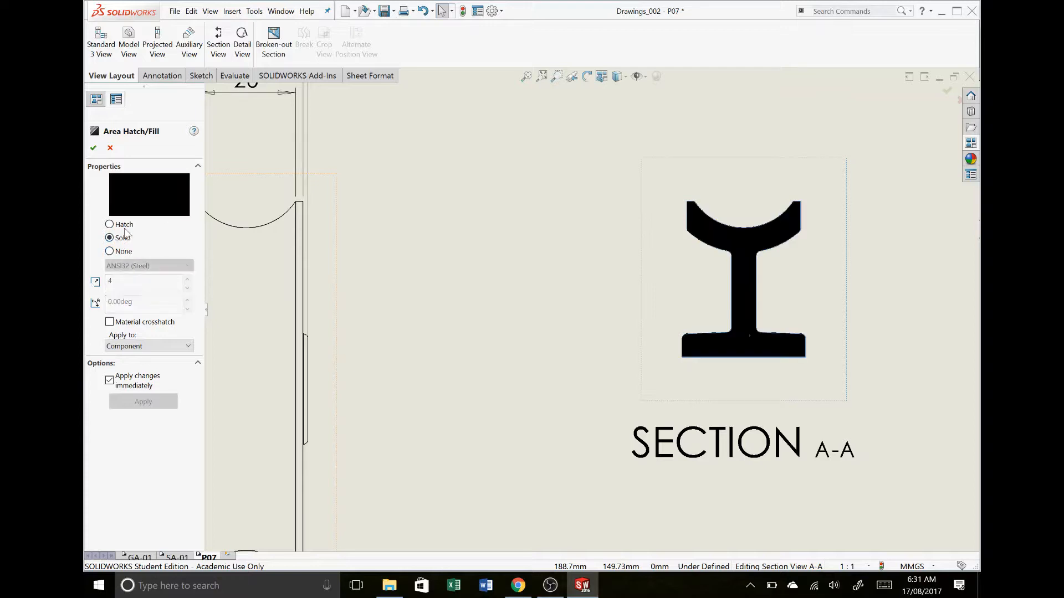
left_click(124, 227)
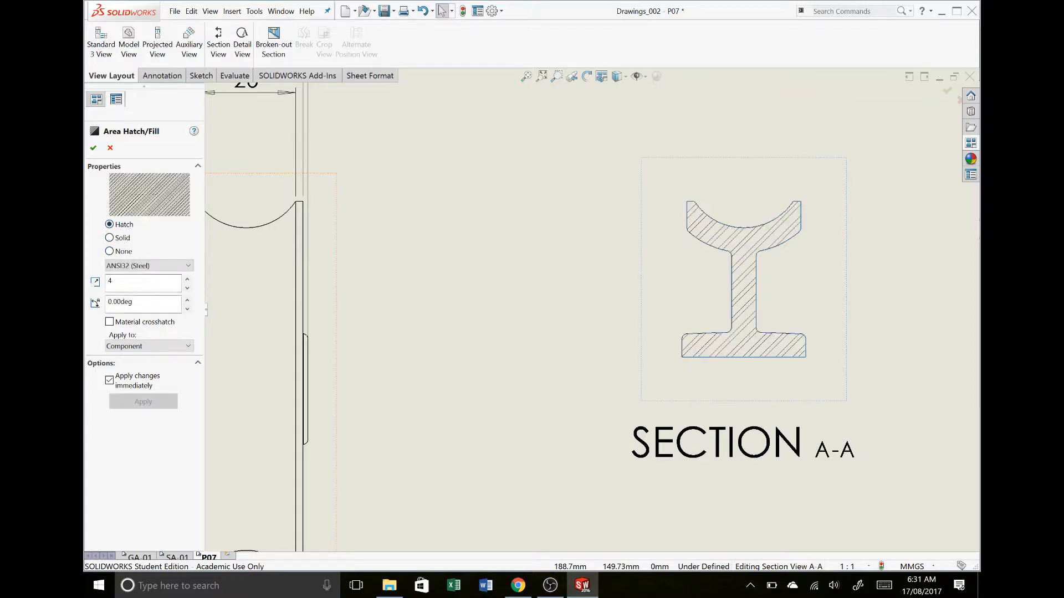
left_click(187, 281)
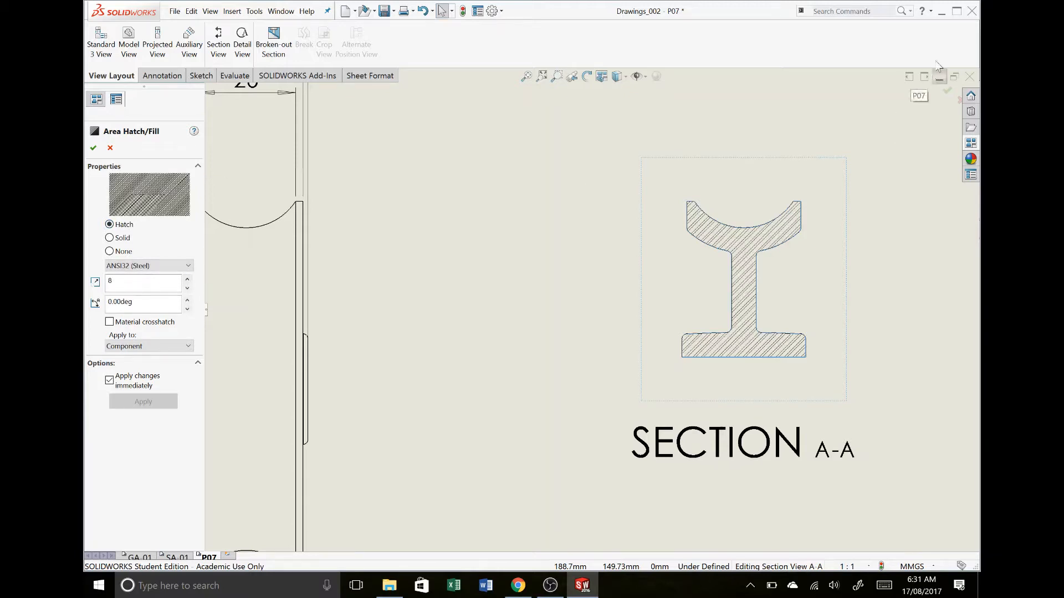
left_click(945, 92)
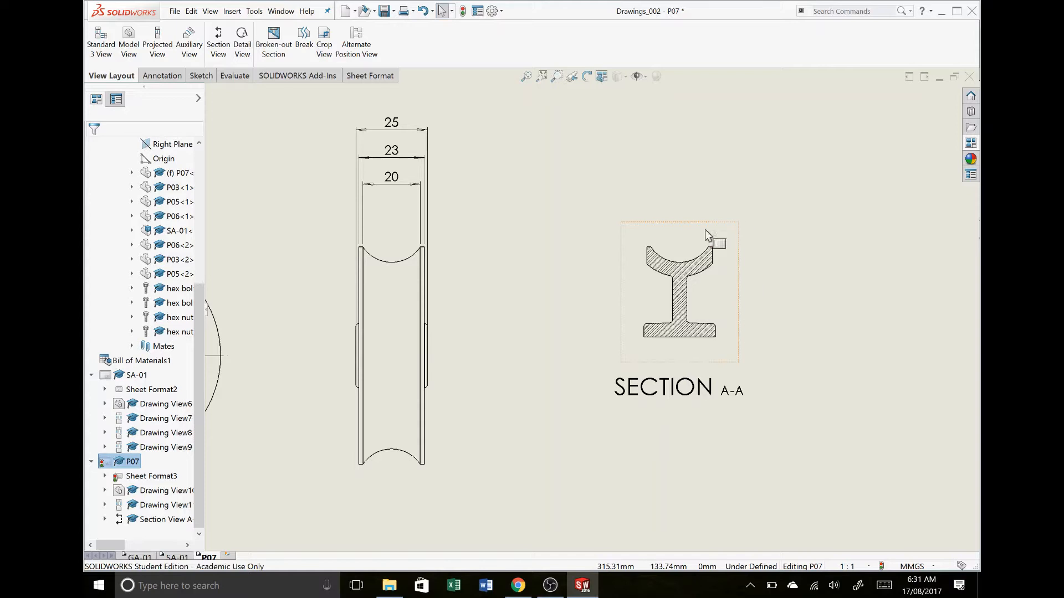
left_click(684, 316)
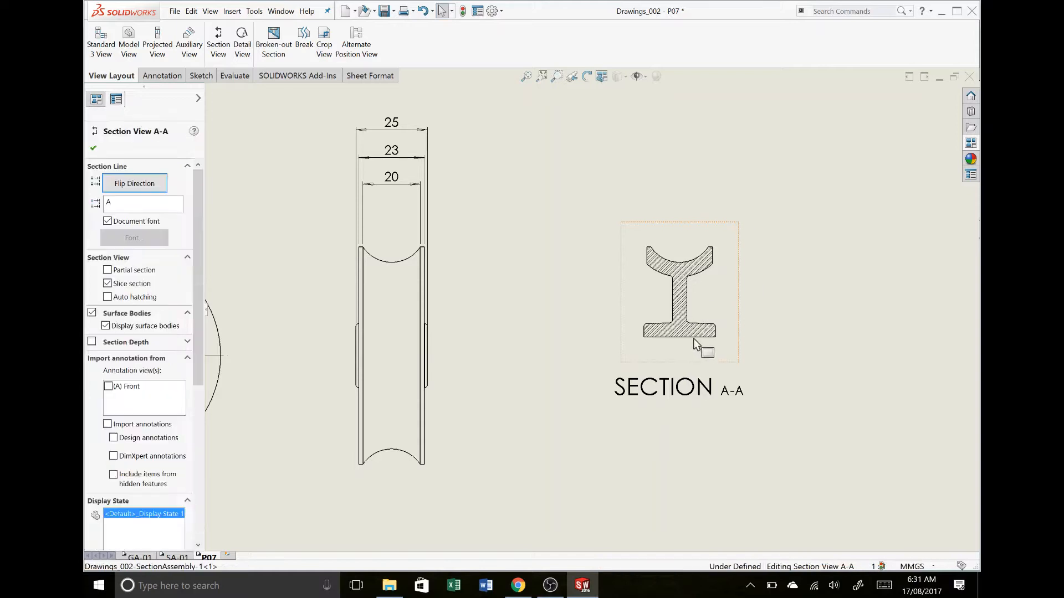
left_click(820, 363)
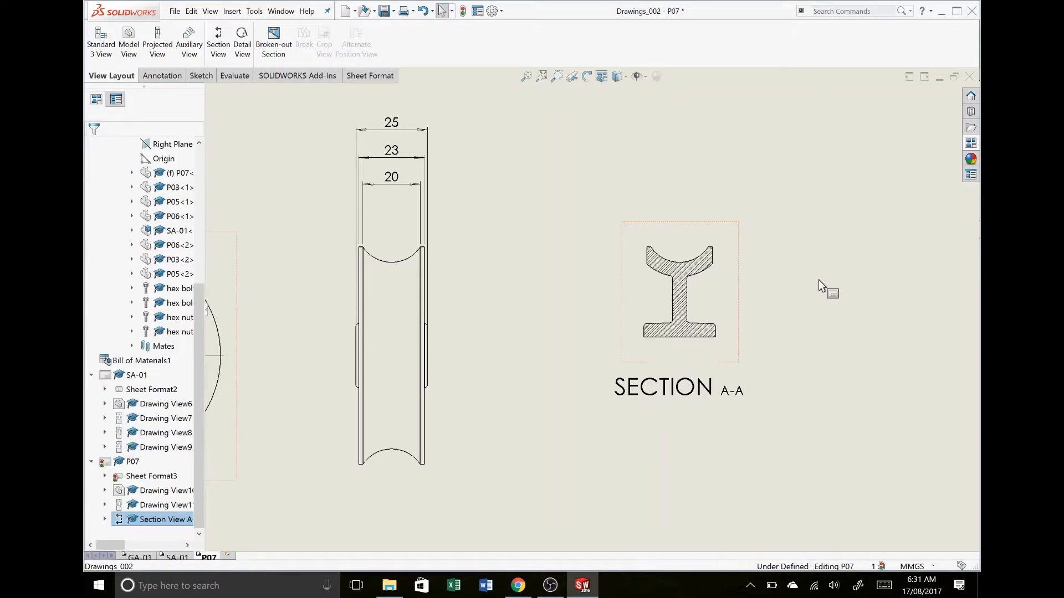
Dimension the thickness of the vertical web in section A-A
left_click(176, 76)
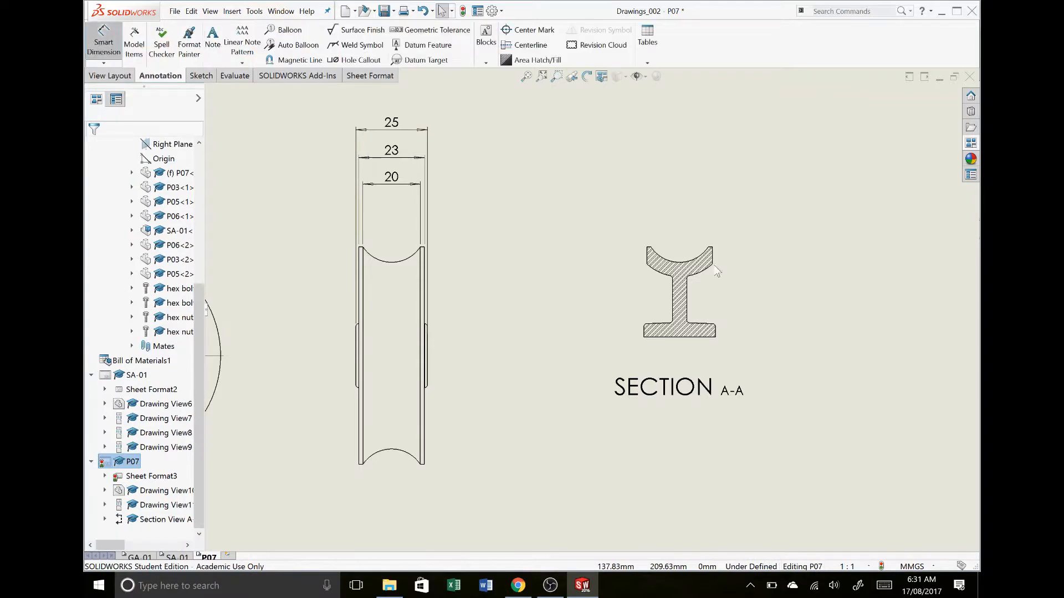
left_click(688, 301)
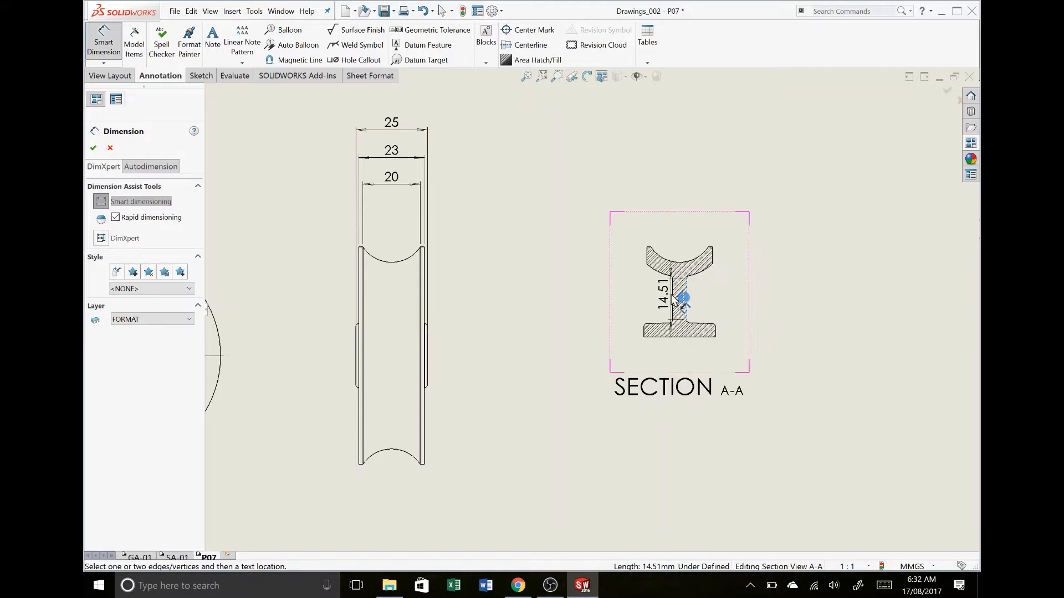
left_click(683, 297)
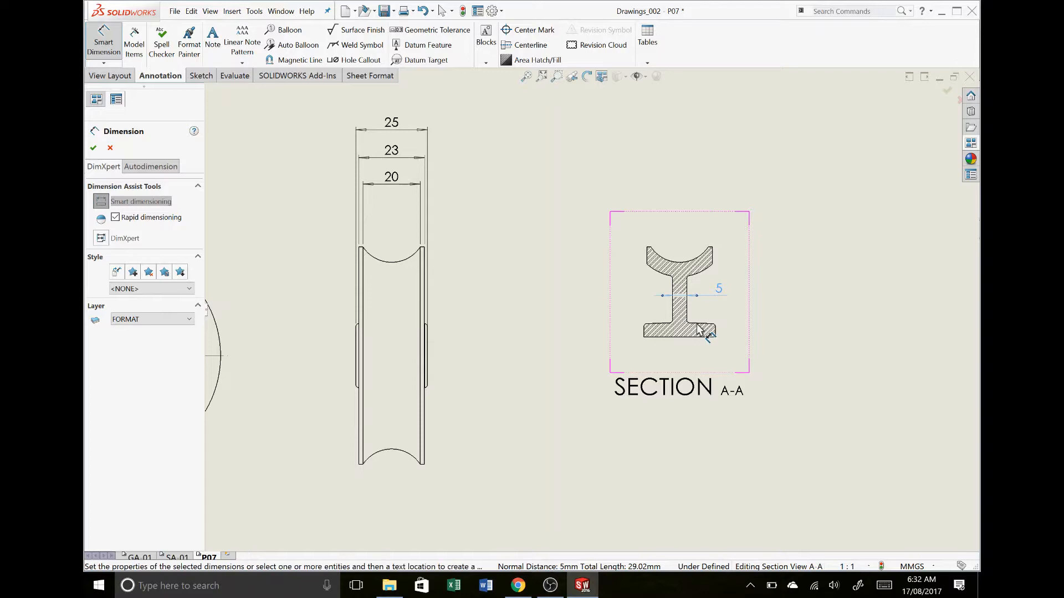
Dimension the angle between the hub's sloped upper edge and its base edge in section A-A, placing the text beside the section above the hub
left_click(699, 329)
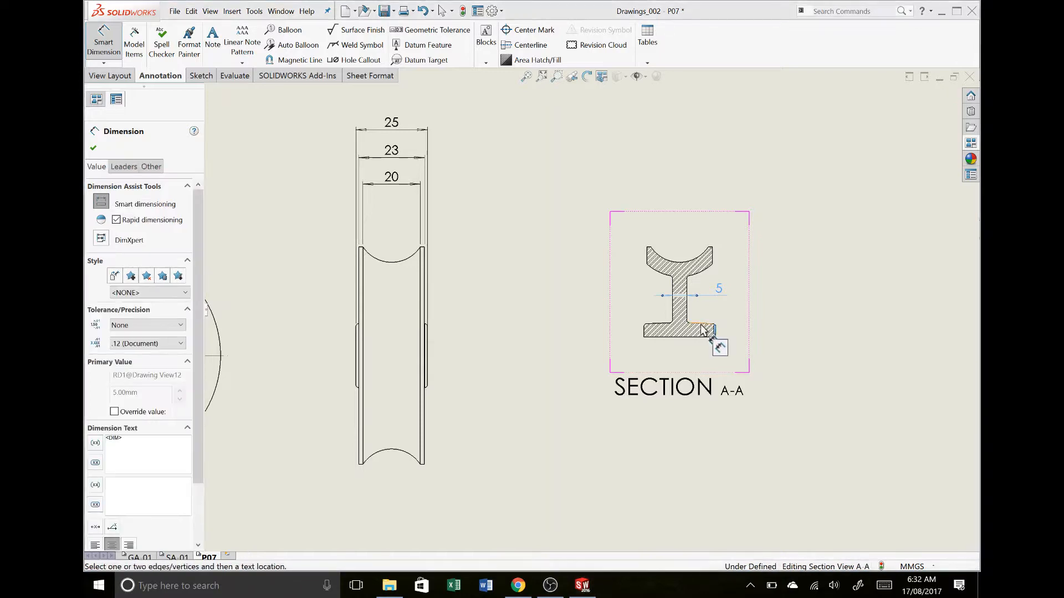
left_click(703, 330)
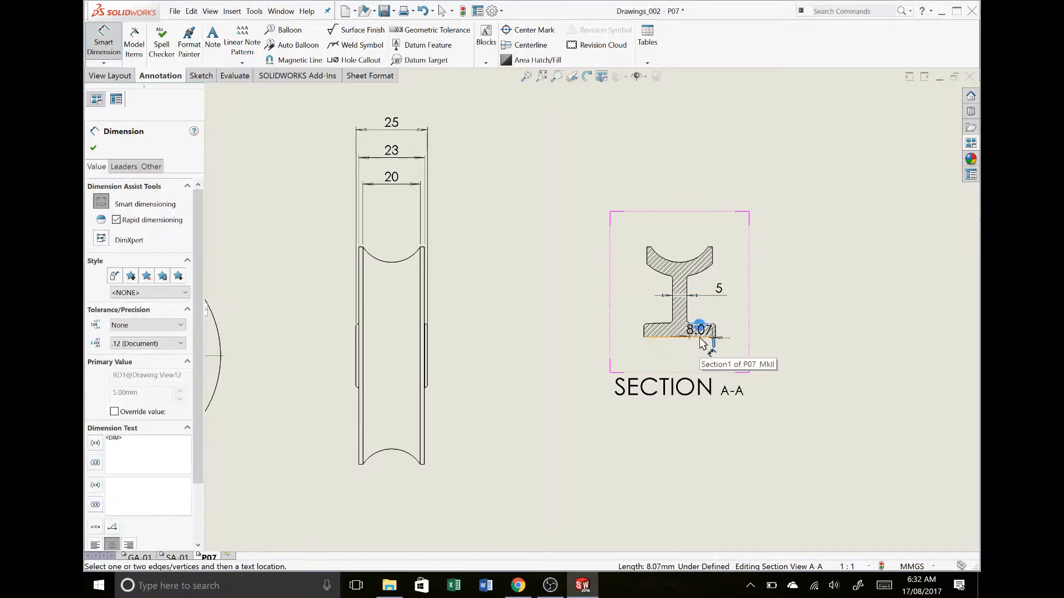
left_click(701, 337)
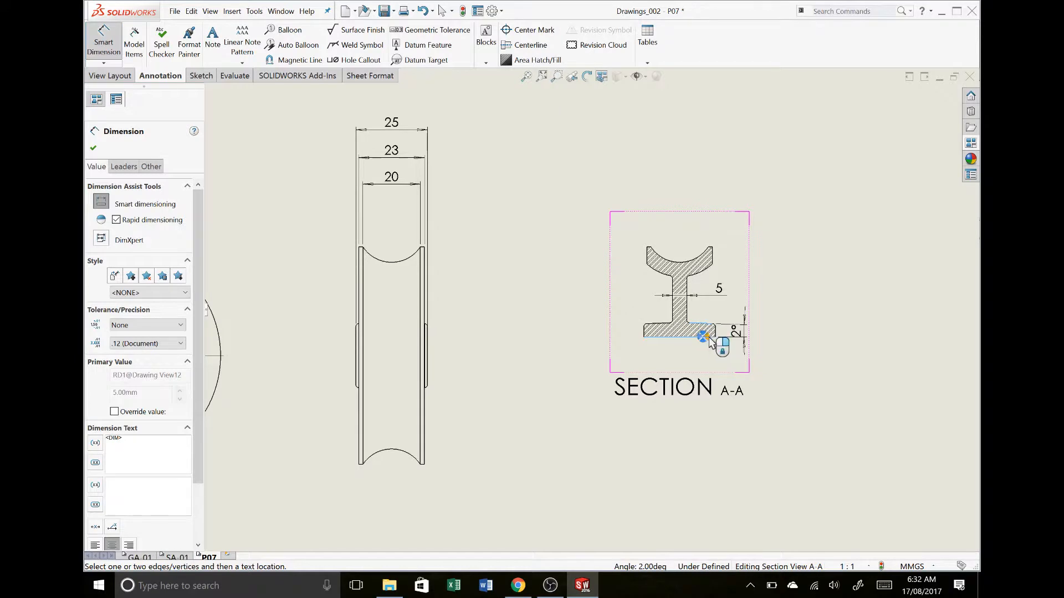
left_click(743, 338)
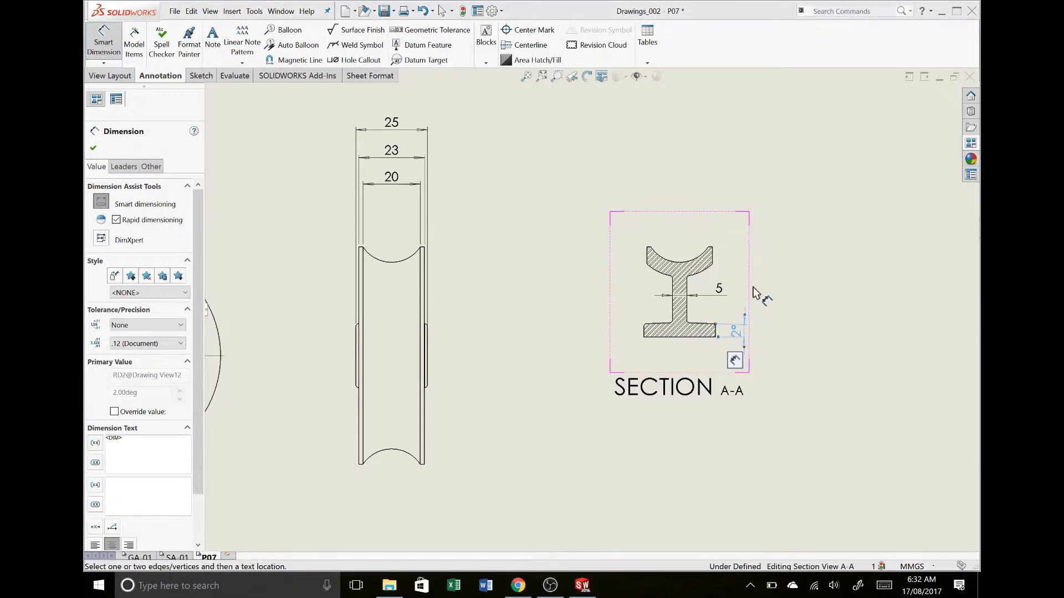
left_click_drag(753, 288, 773, 272)
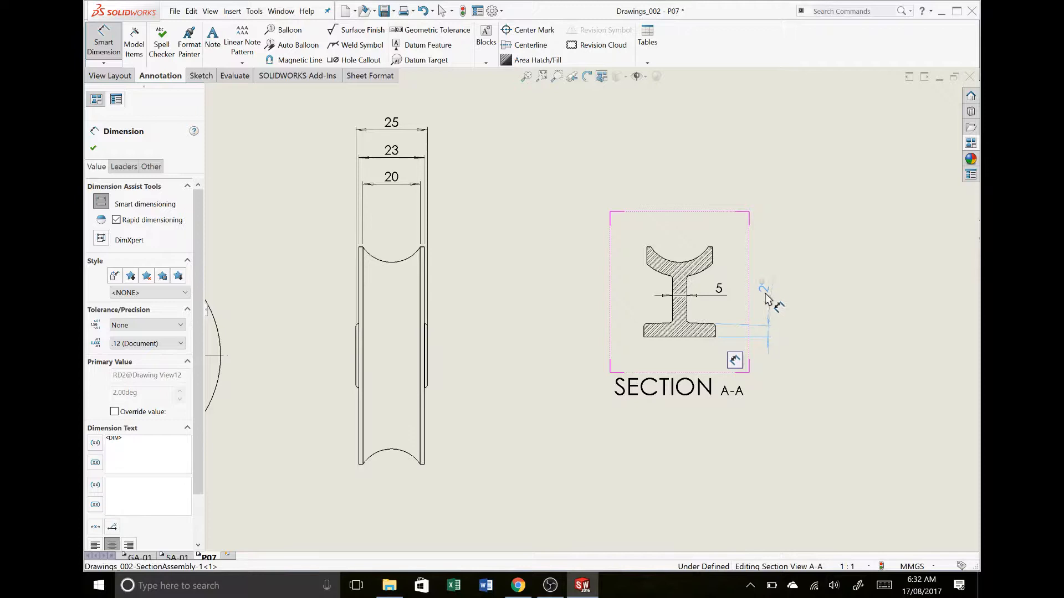
left_click(788, 301)
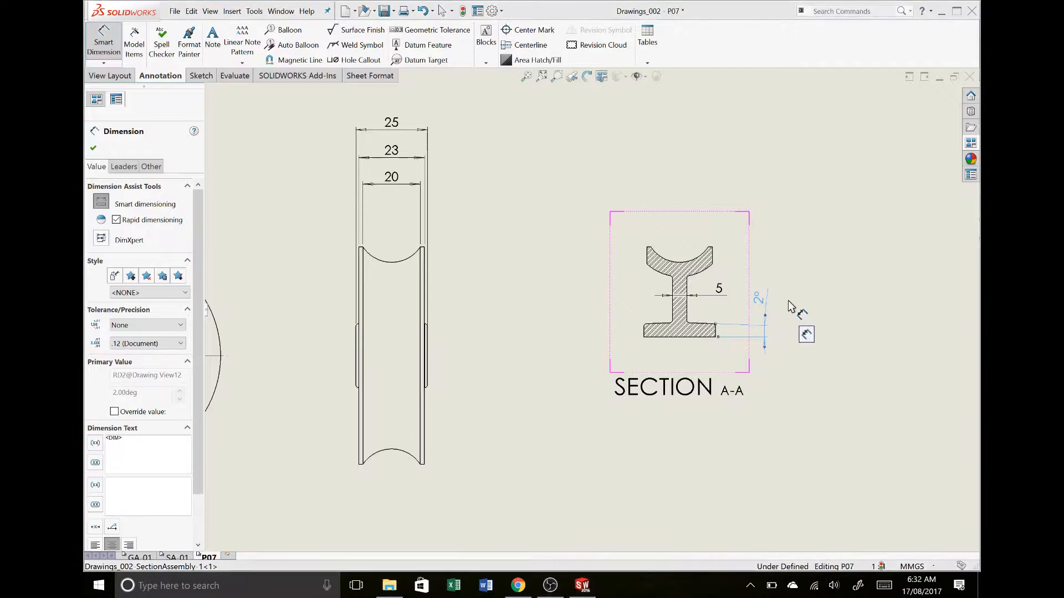
Start a detail view and draw its circle with a radius of about 8.4 mm around the outer end of the wheel's upper-right spoke
key("Escape")
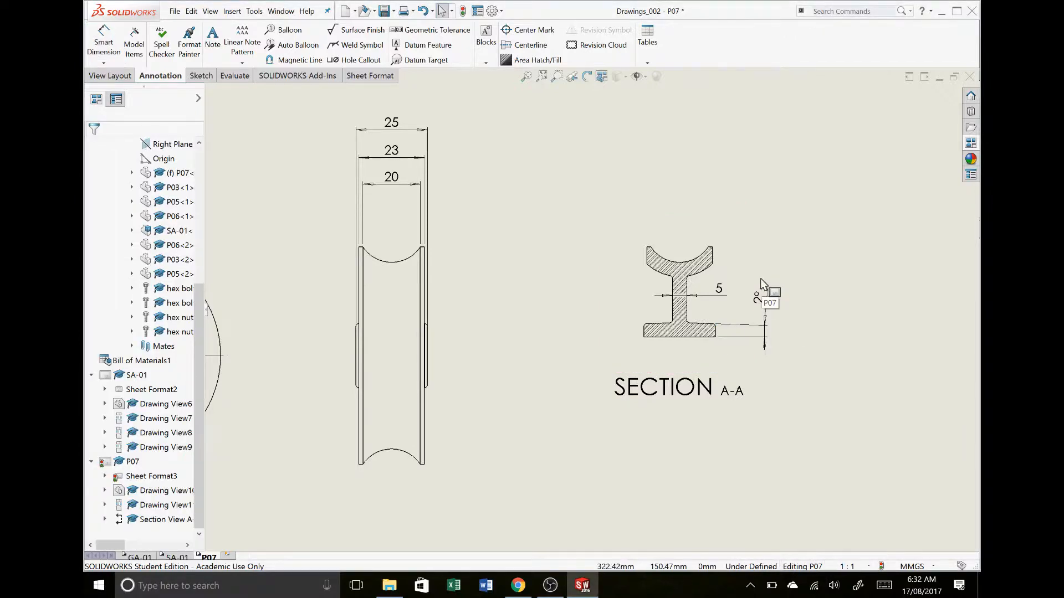
key("f")
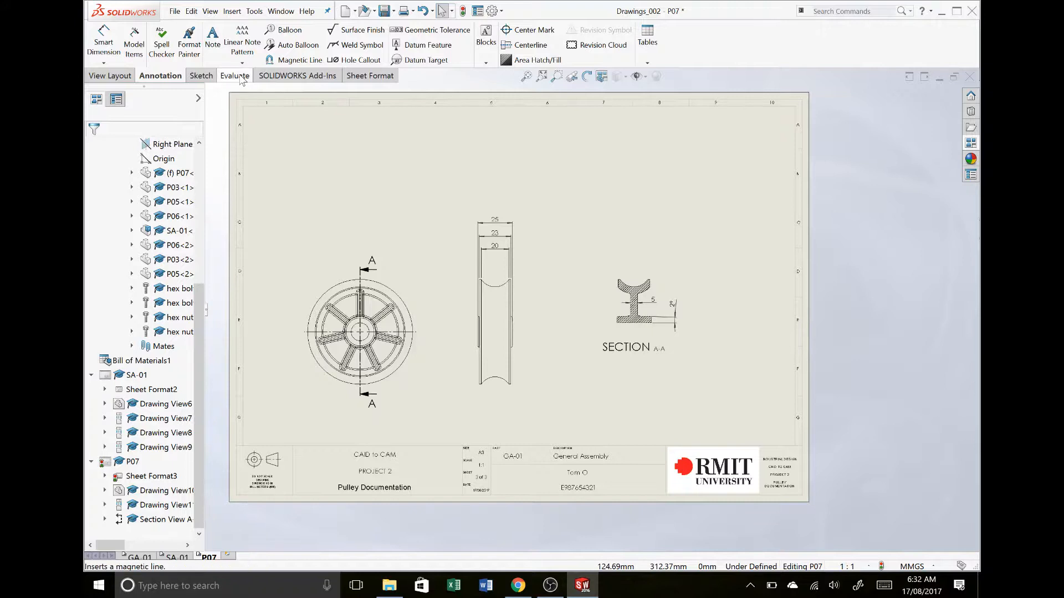
left_click(120, 80)
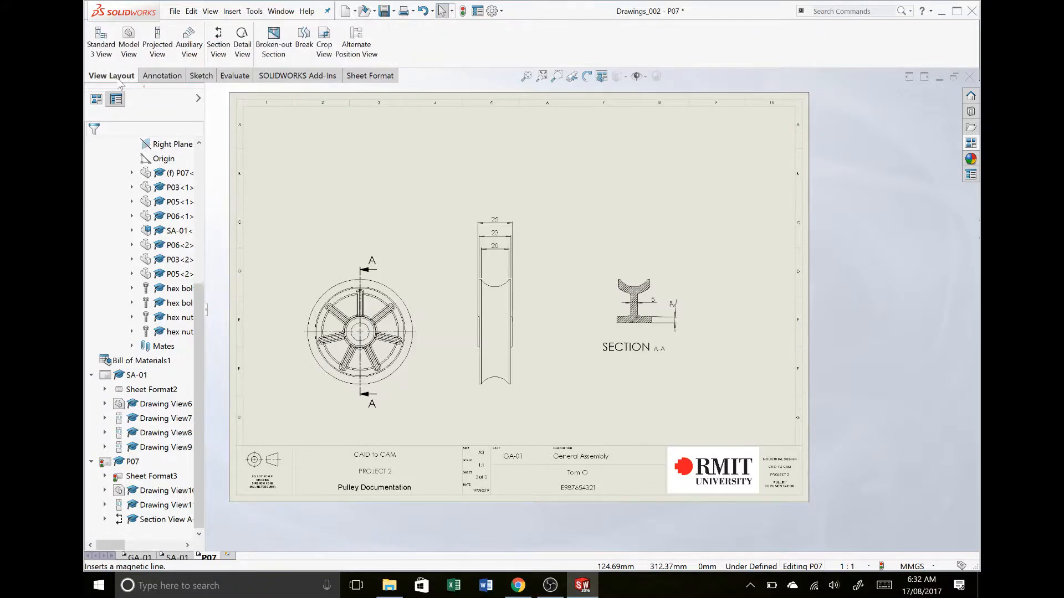
left_click(243, 51)
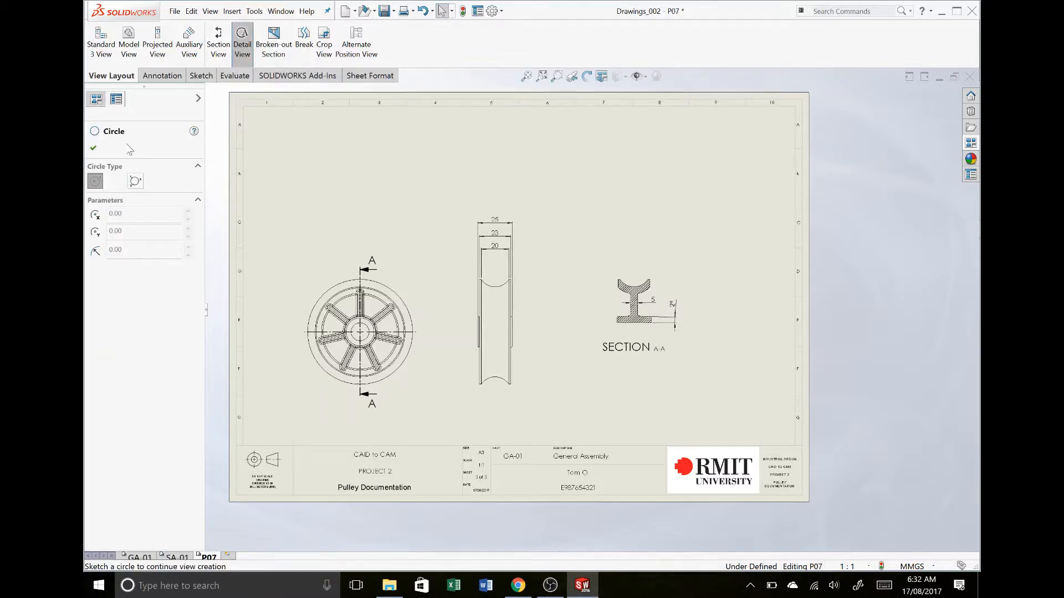
scroll(288, 299, "down", 10)
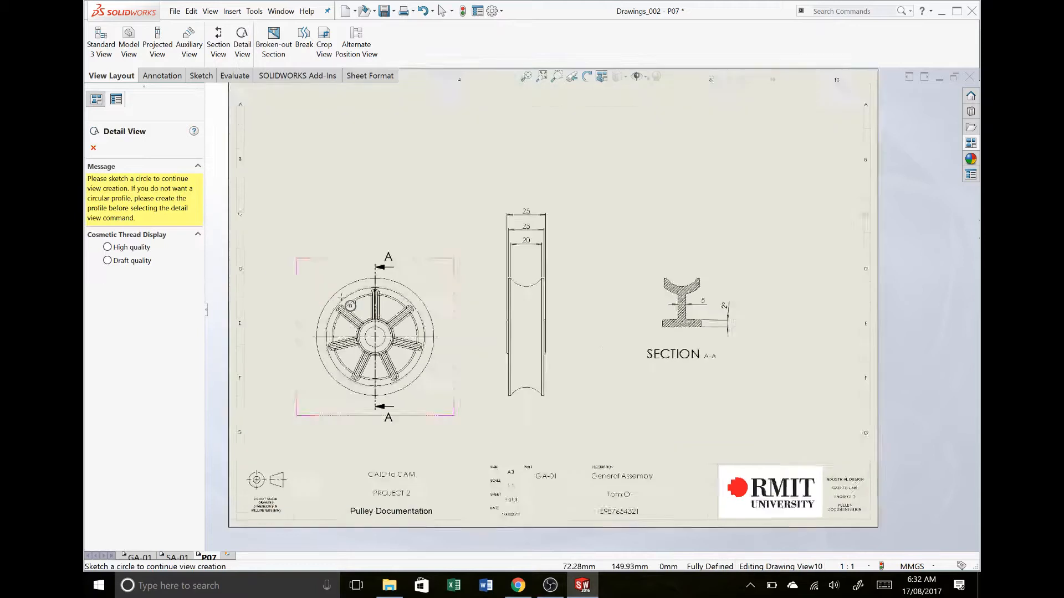
scroll(693, 344, "down", 3)
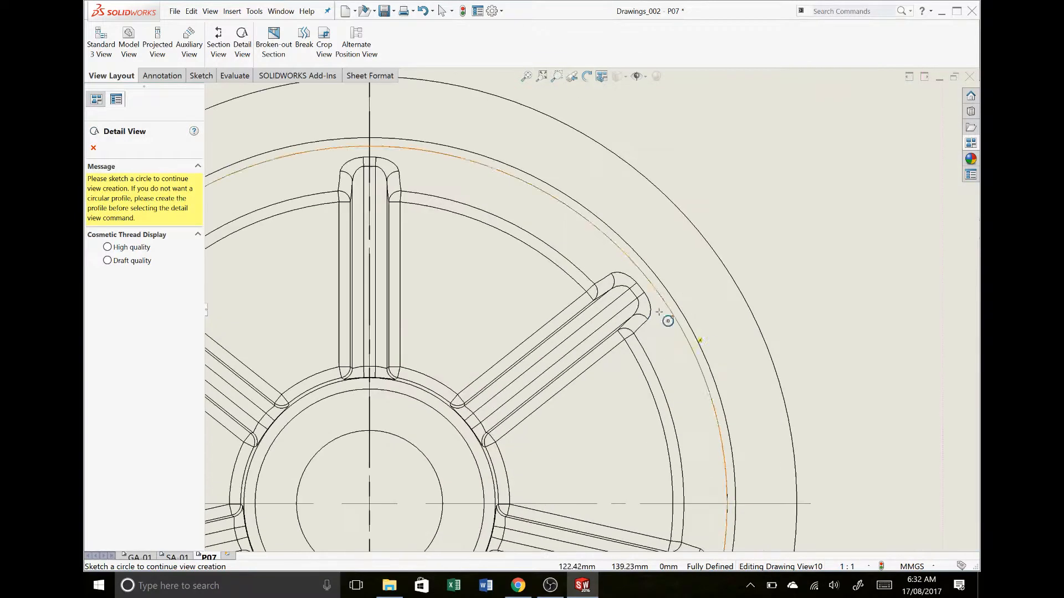
left_click(592, 311)
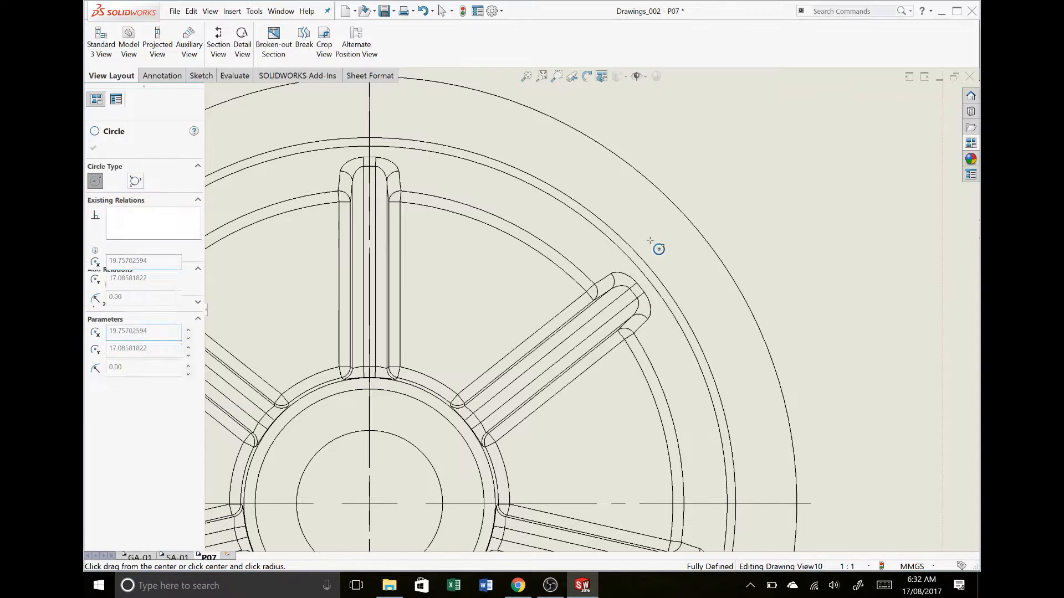
left_click(665, 253)
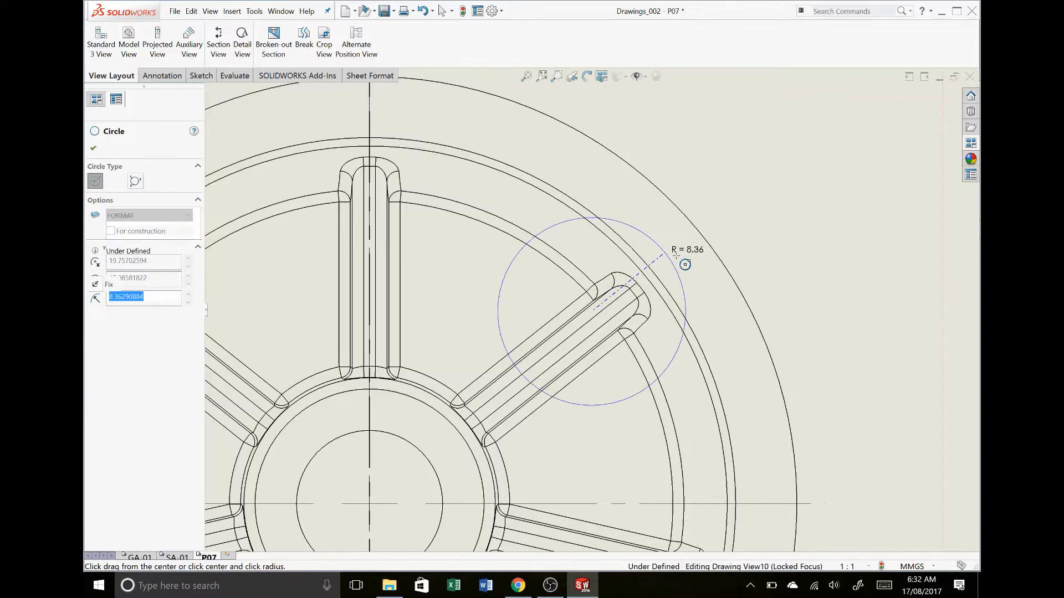
Place the detail view of the spoke end above the front wheel view
key("Escape")
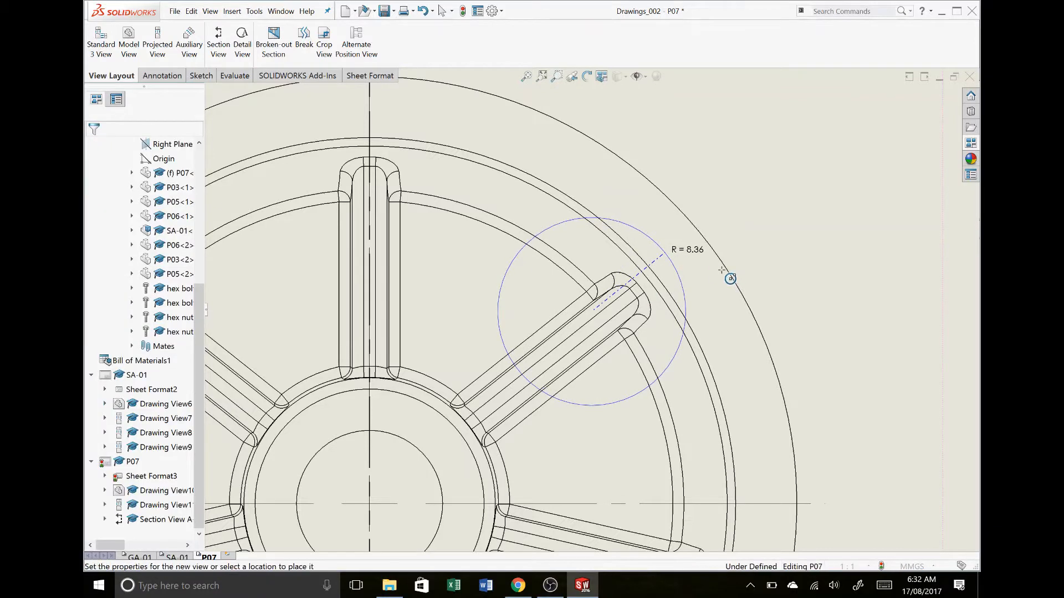
scroll(701, 254, "up", 5)
scroll(697, 267, "up", 5)
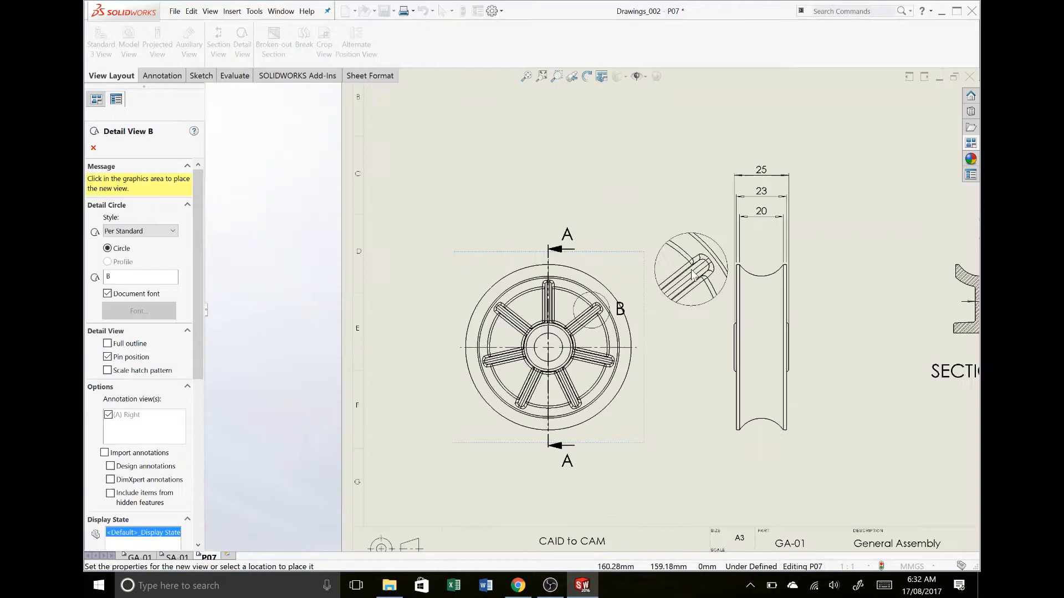
left_click(610, 232)
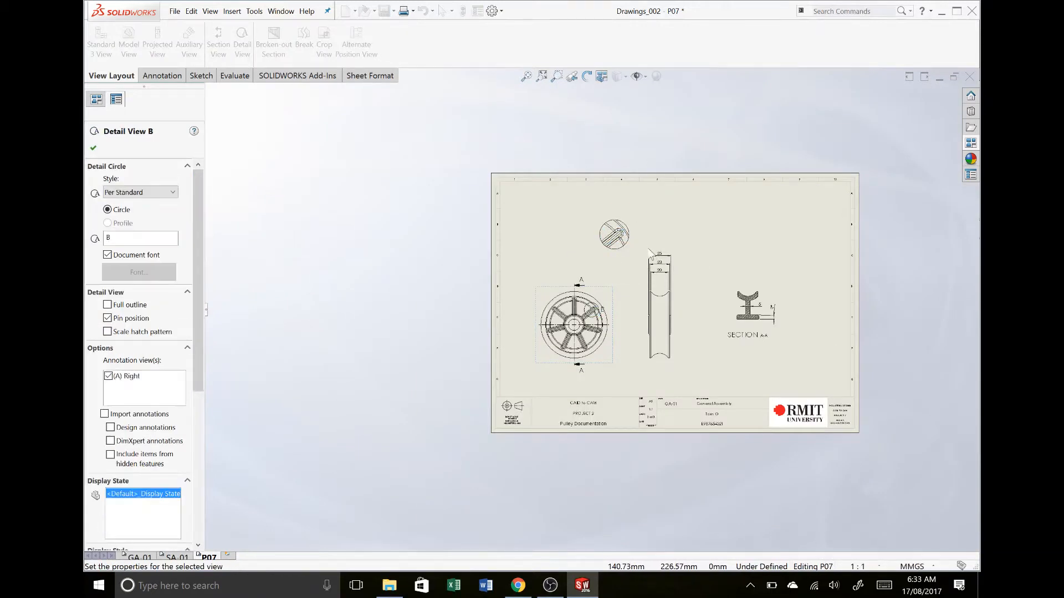
Set detail B's custom scale to 5:1 and move its label beside the upper left of the detail circle
scroll(634, 256, "down", 3)
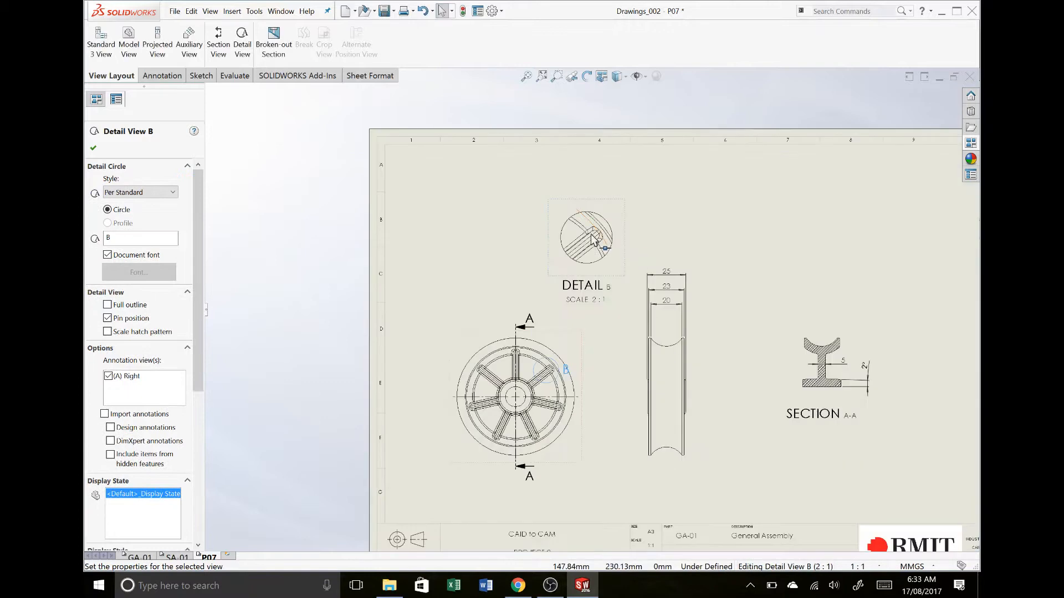
scroll(651, 233, "down", 1)
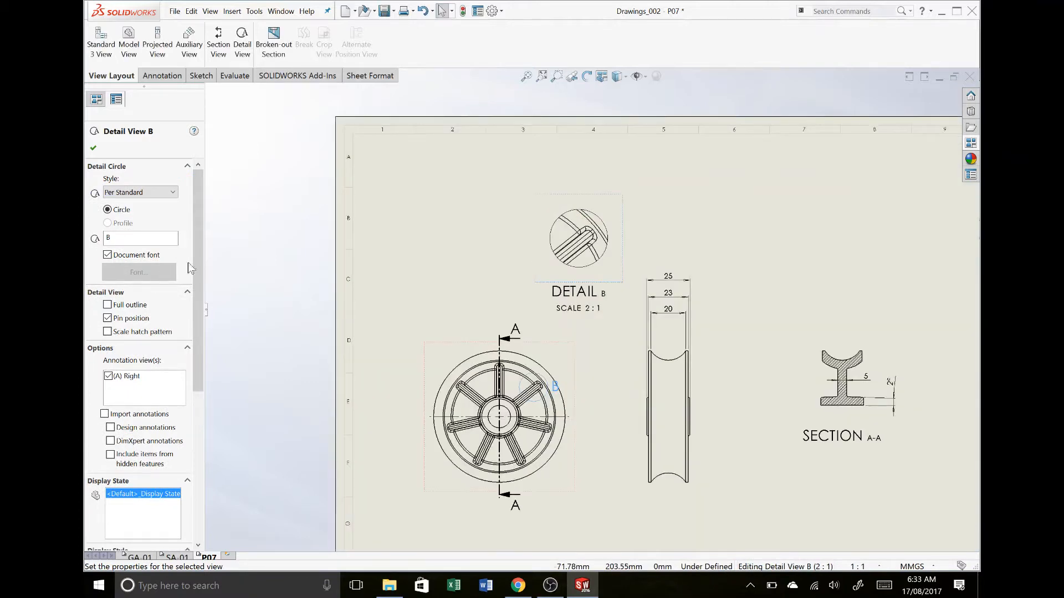
scroll(202, 359, "down", 5)
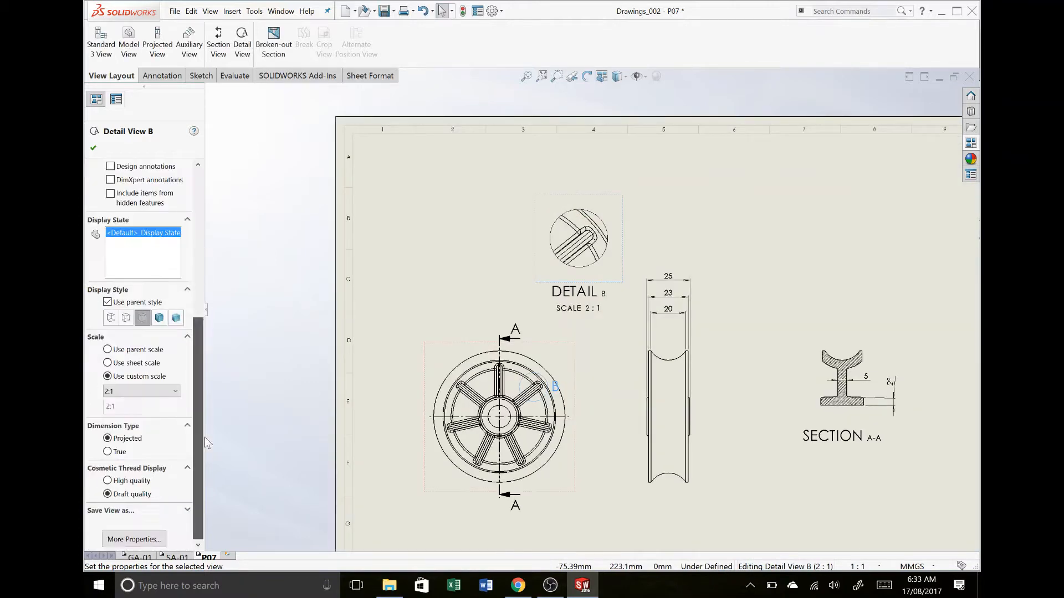
left_click(123, 391)
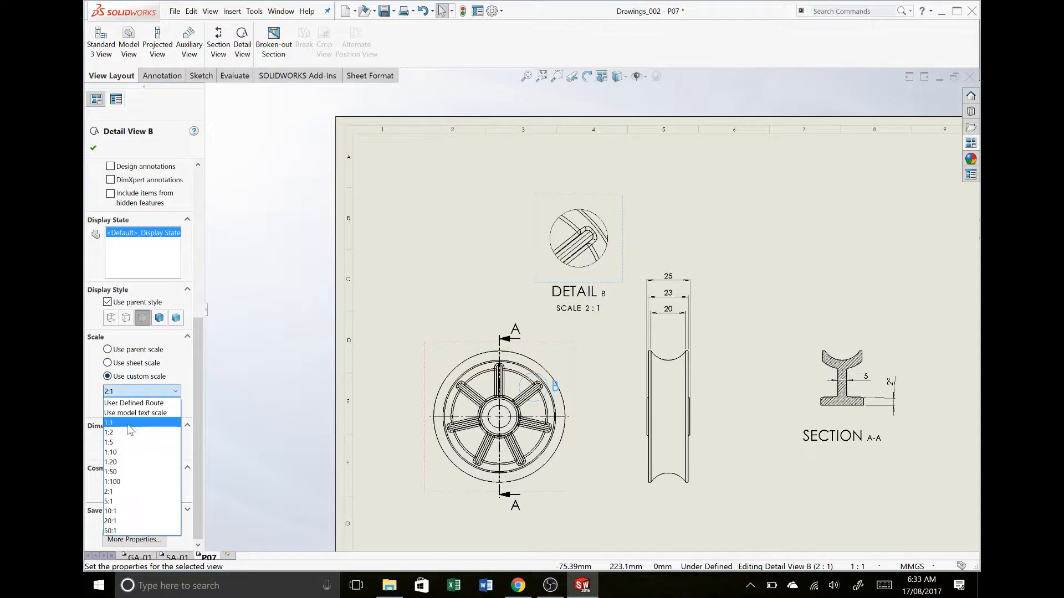
left_click(115, 502)
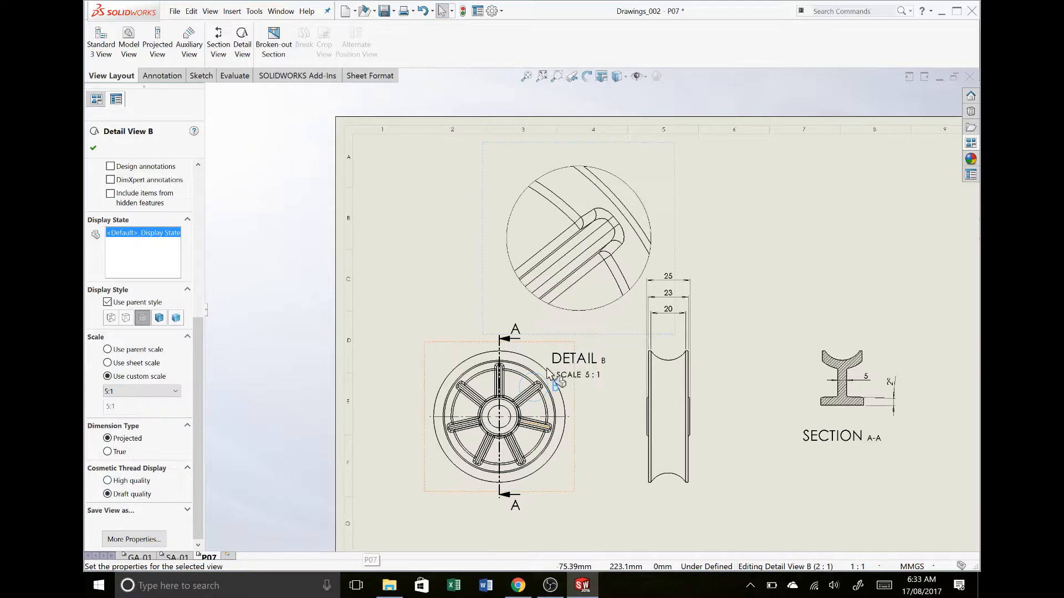
left_click_drag(576, 350, 488, 182)
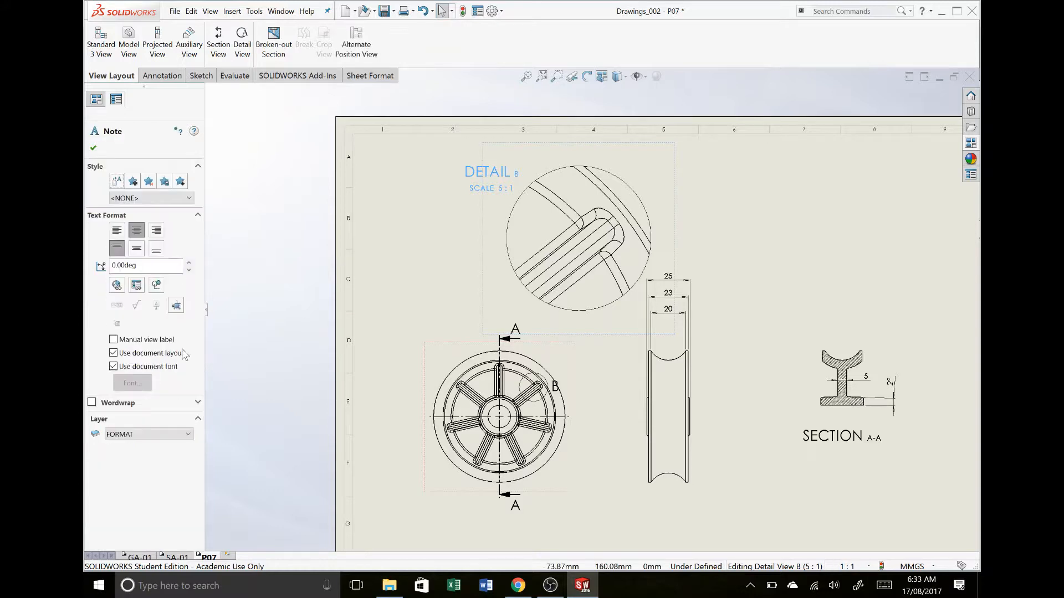
left_click(94, 148)
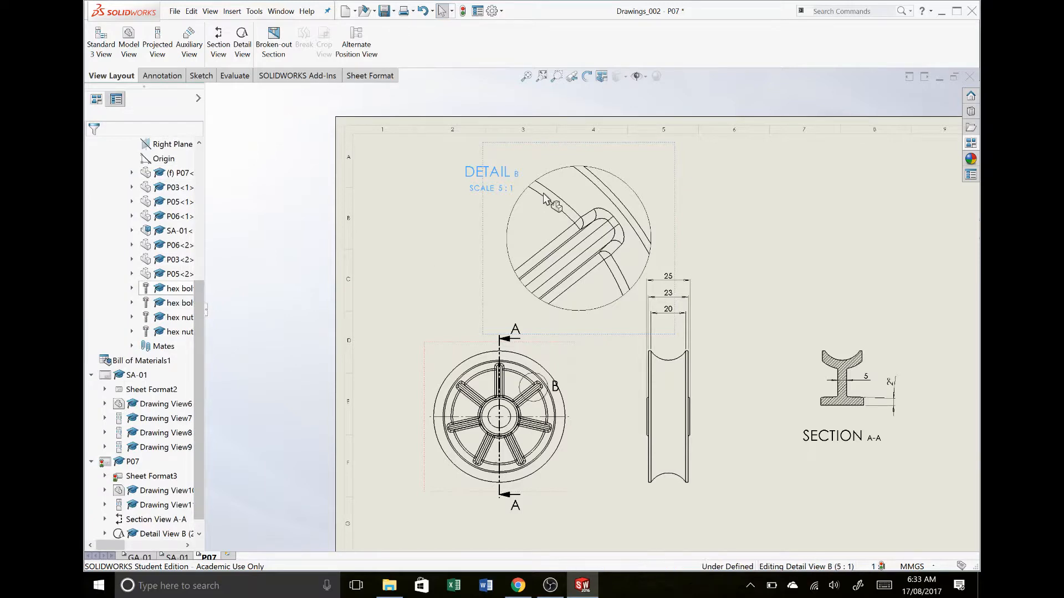
Set detail B's circle style to Connected
left_click(525, 206)
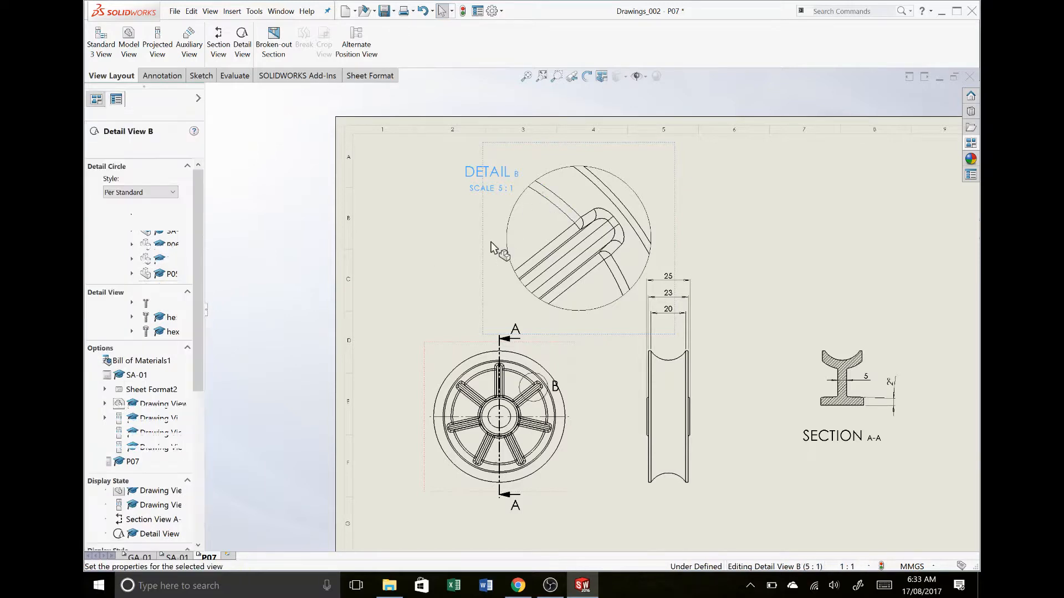
left_click(137, 193)
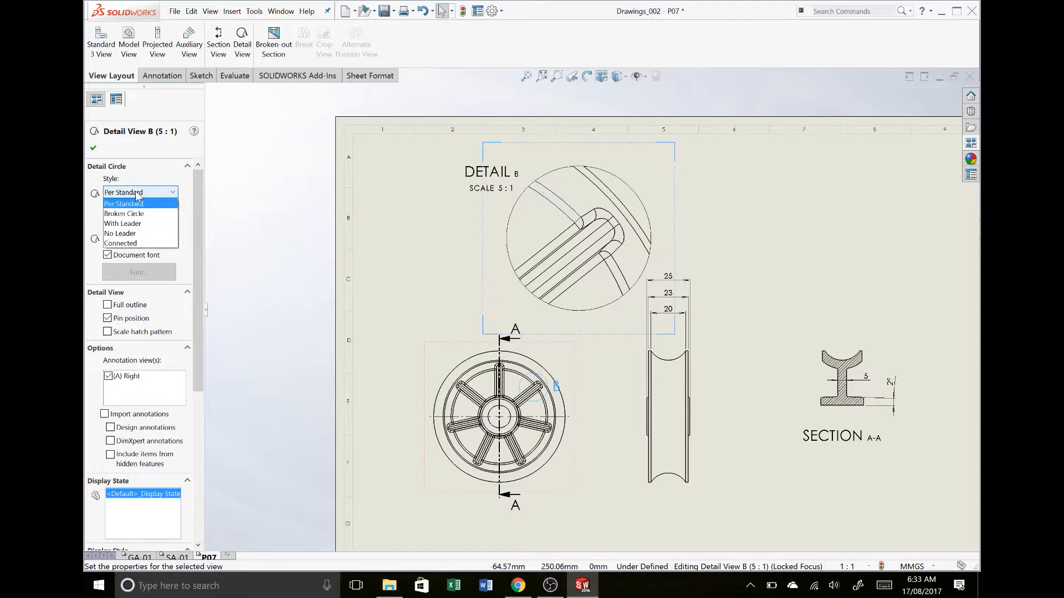
left_click(138, 244)
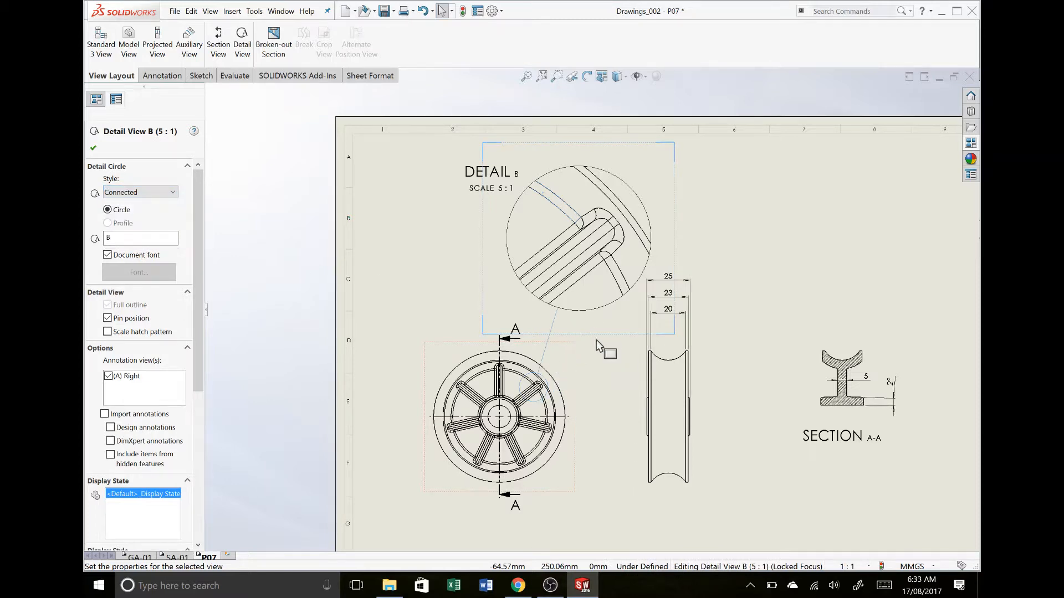
Shift detail B slightly up and to the left, and move its label just below the detail circle
mouse_move(599, 340)
left_mouse_down()
mouse_move(523, 334)
mouse_move(600, 326)
left_mouse_up()
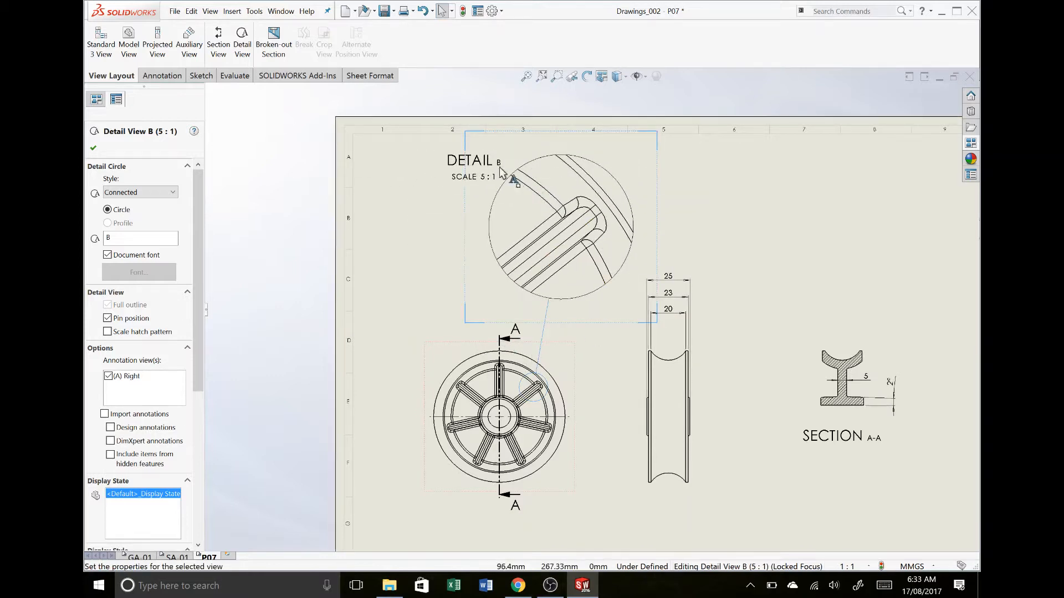
left_click_drag(482, 172, 592, 321)
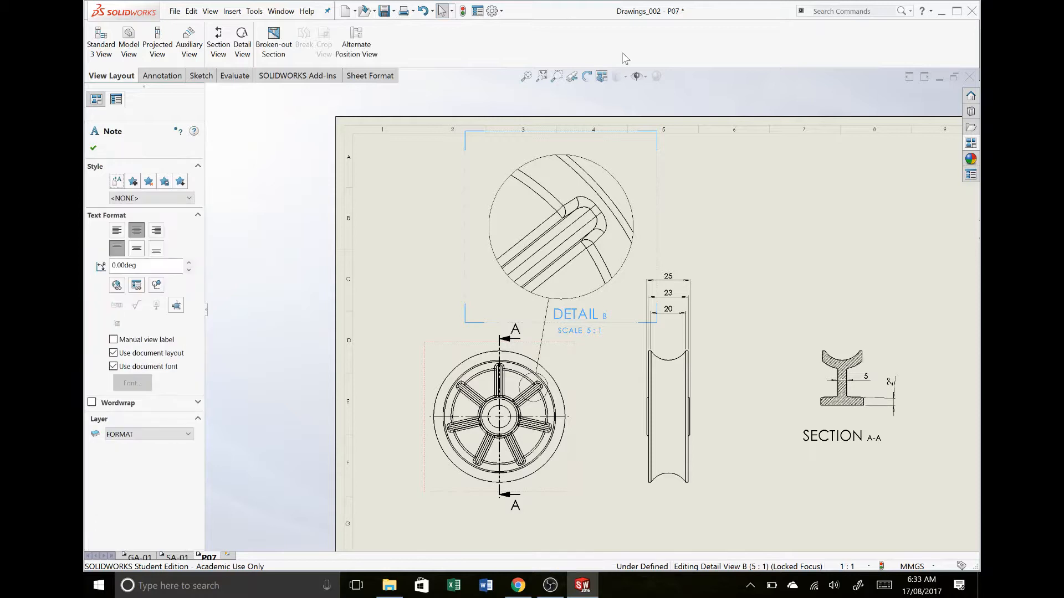
left_click(94, 148)
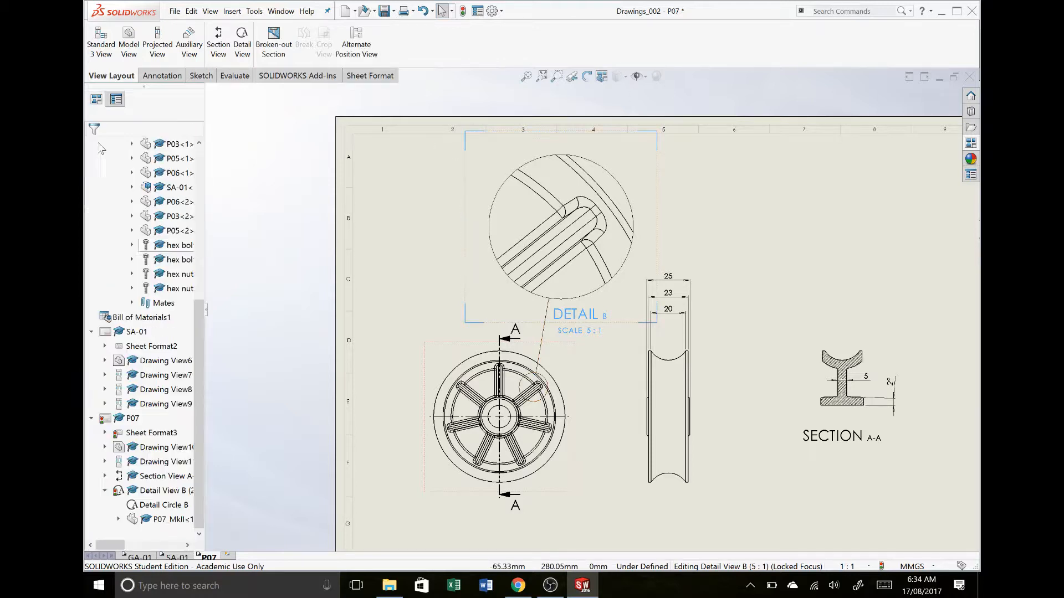
Add a leader note reading "1.5mm RADIUS ON ALL INTERNAL EDGES" to the rounded spoke end in detail B, placing its text to the right
left_click(161, 76)
left_click(214, 44)
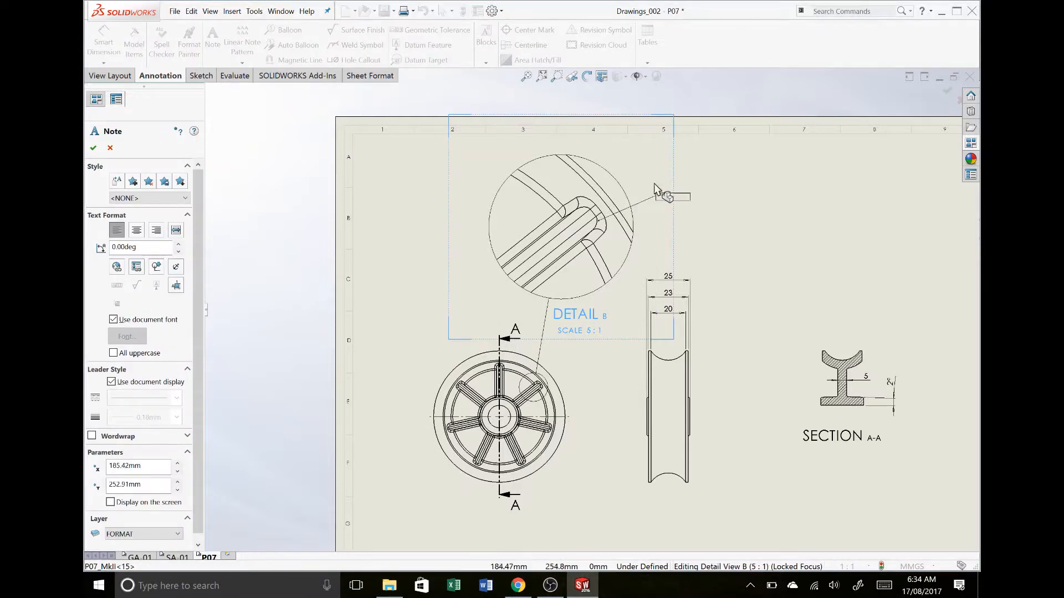
left_click(716, 192)
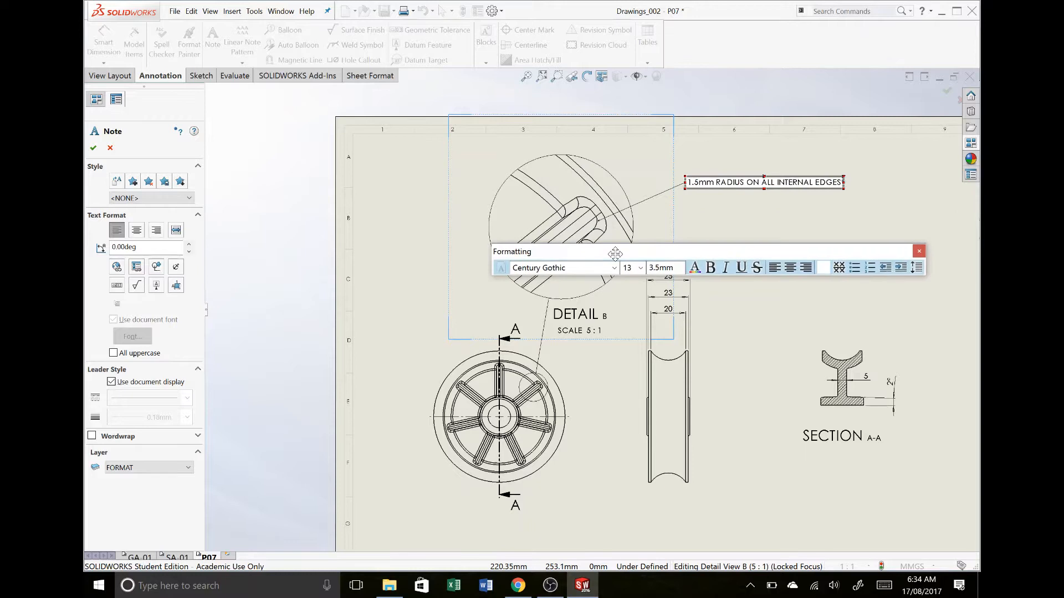
left_click(790, 209)
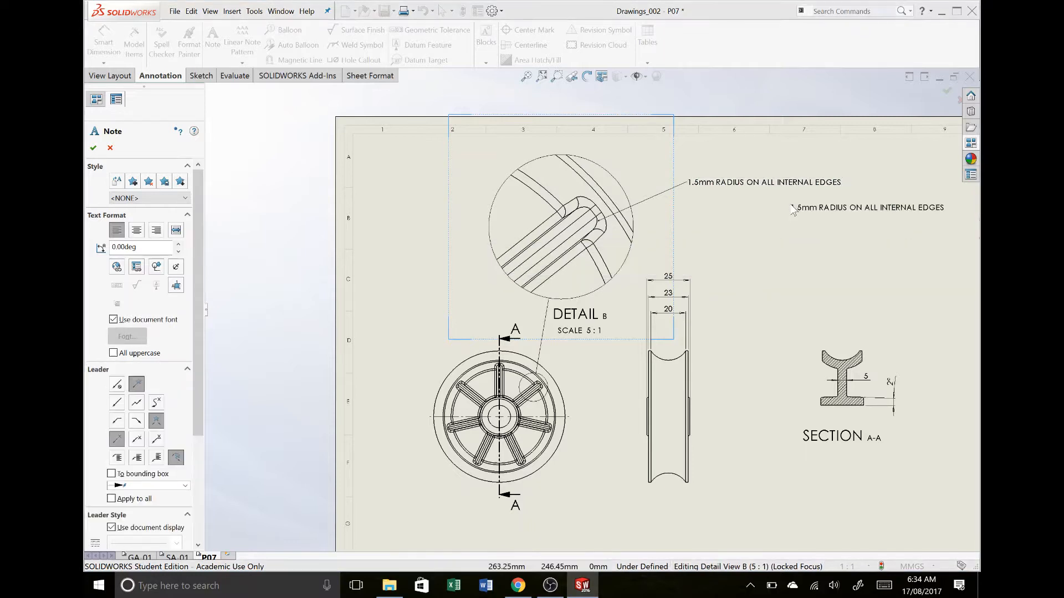
key("Escape")
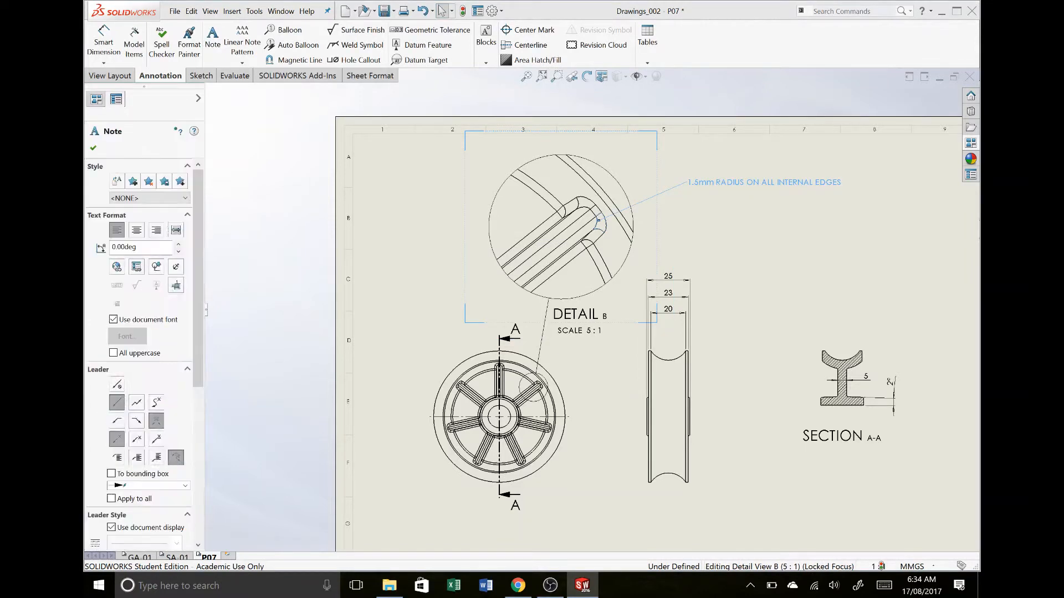
Narrow the internal-edge radius note so its text wraps onto two lines
double_click(773, 176)
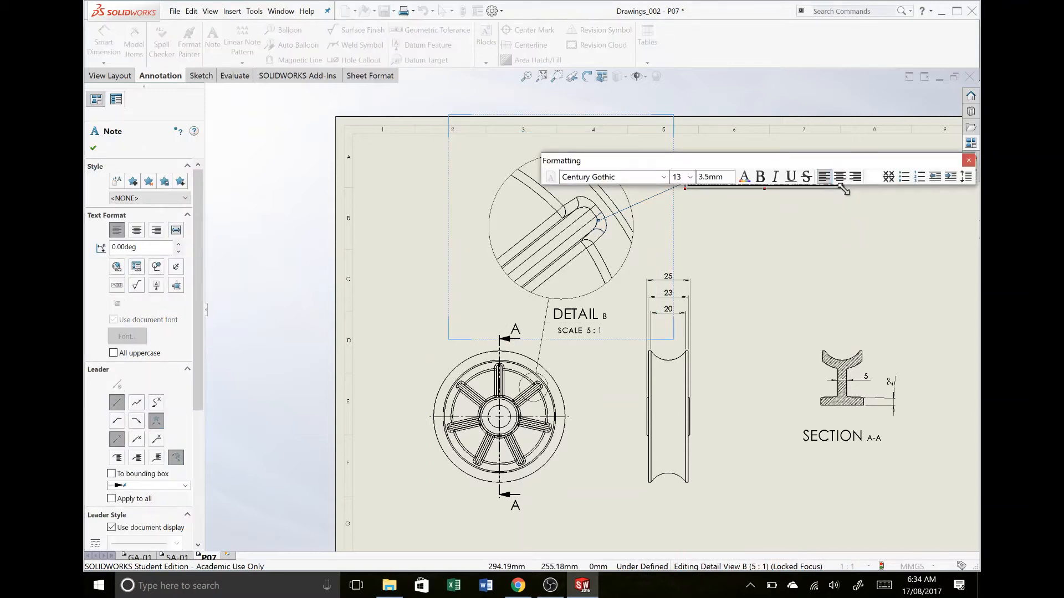
left_click_drag(843, 189, 771, 198)
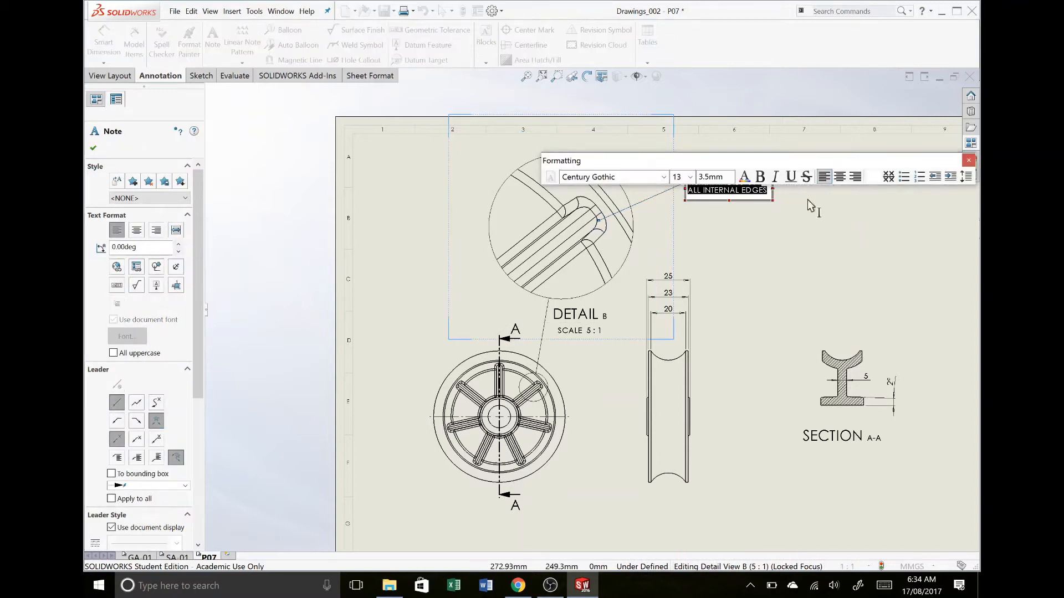
left_click(973, 162)
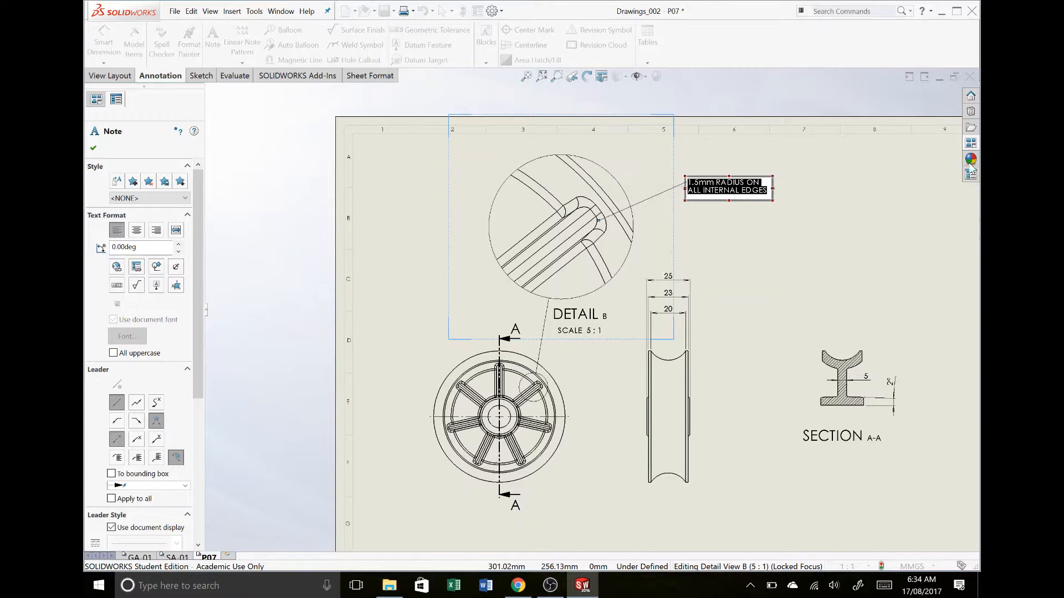
left_click(886, 202)
Save the drawing together with its modified referenced assembly
key("ctrl+s")
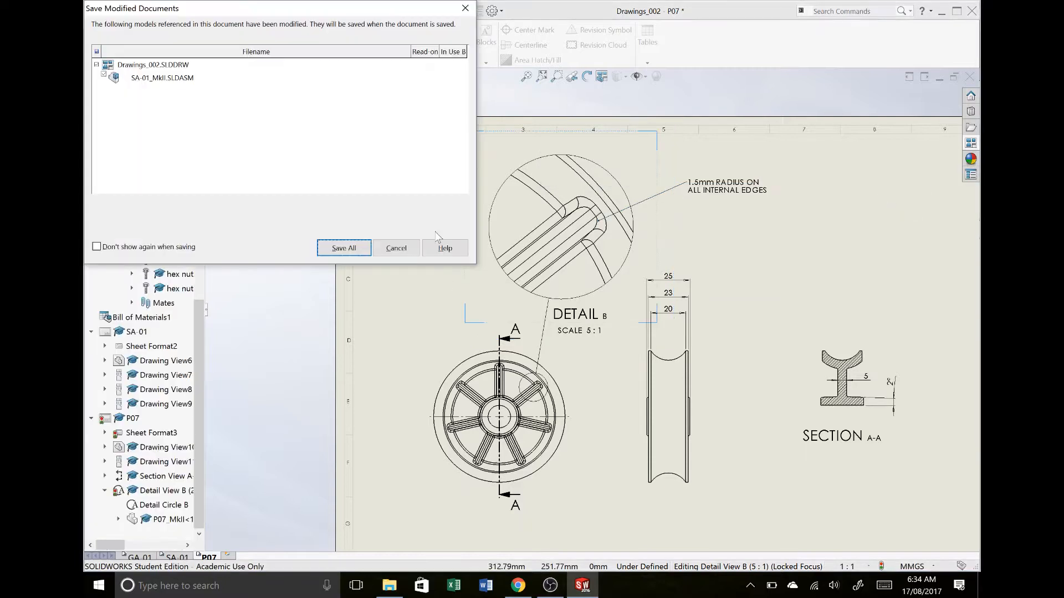
left_click(335, 248)
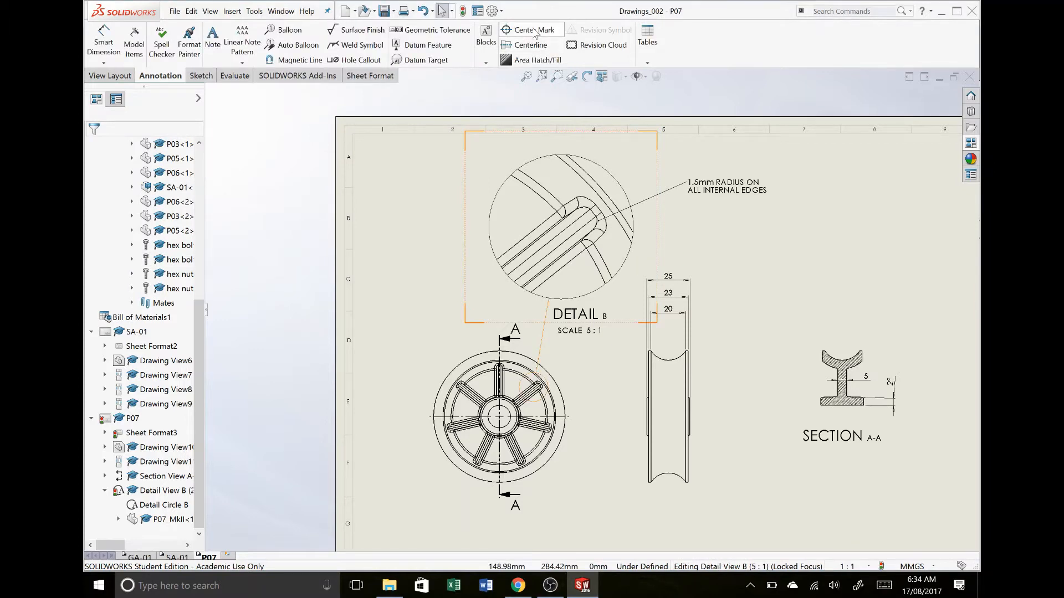
Add a center mark to the rim's groove arc in section A-A
left_click(533, 32)
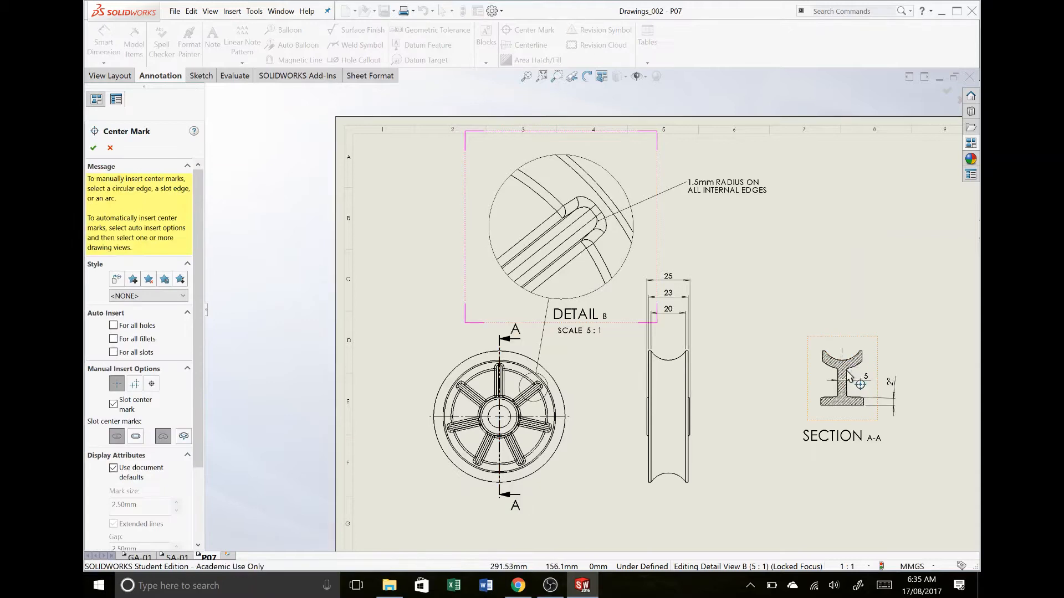
left_click(859, 350)
scroll(852, 349, "up", 3)
scroll(852, 348, "down", 2)
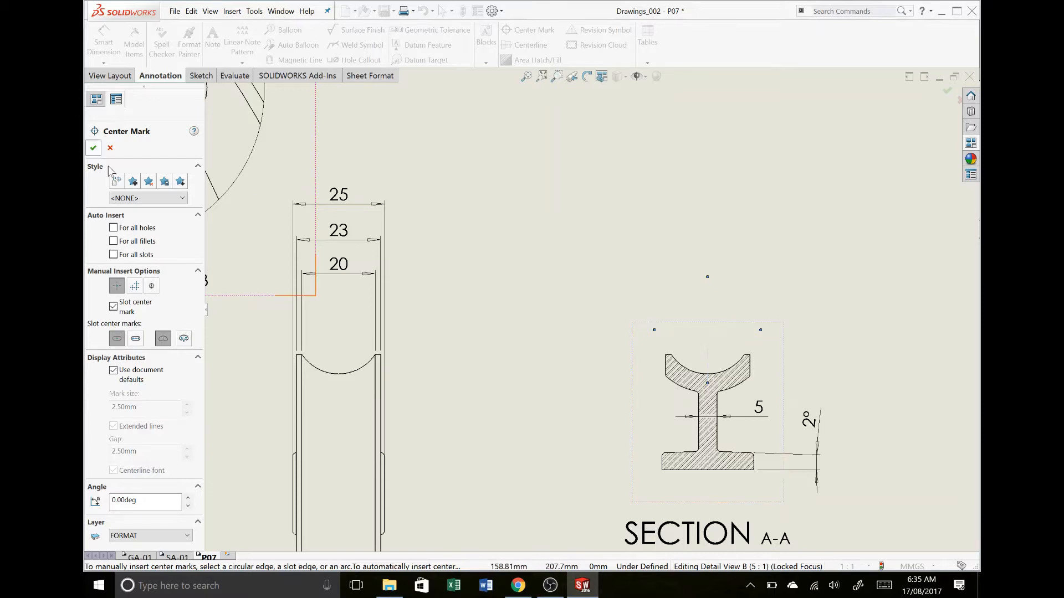
Edit the crop of section view A-A, raising the crop rectangle's upper edge well above the groove to include the whole center mark
left_click(93, 148)
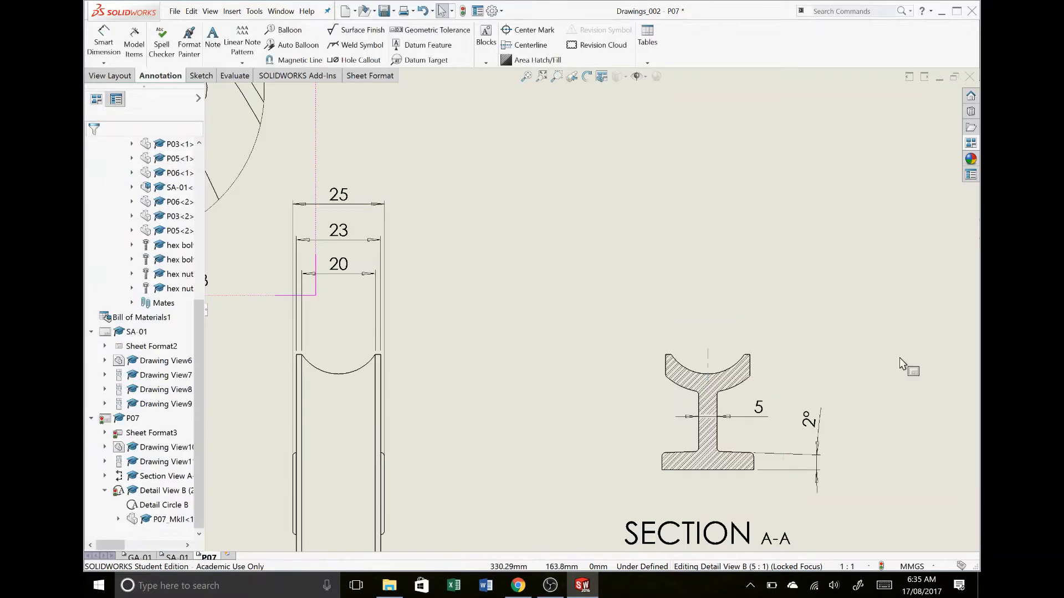
left_click(764, 370)
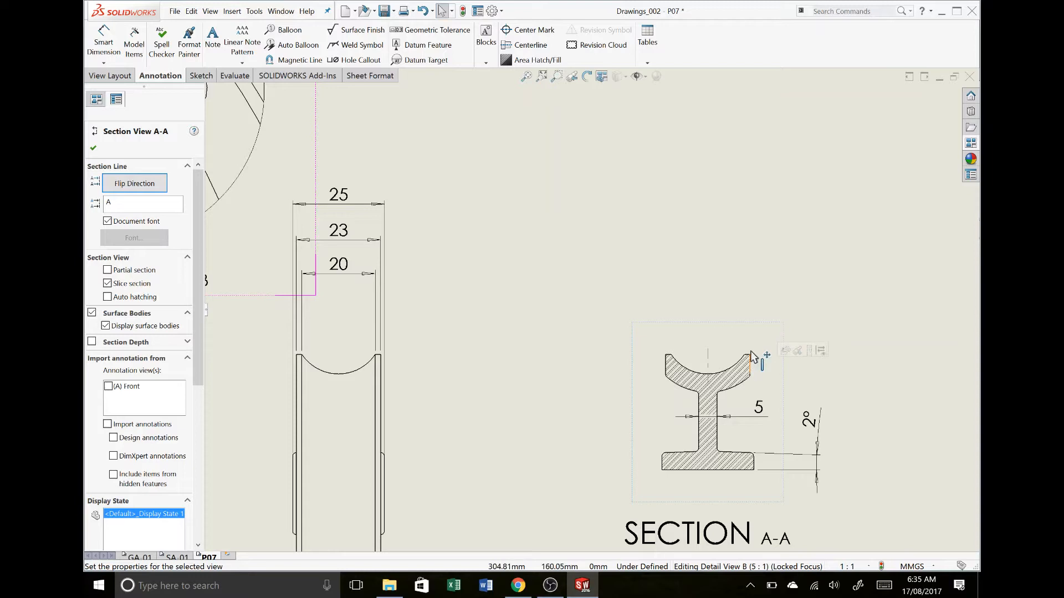
left_click(750, 348)
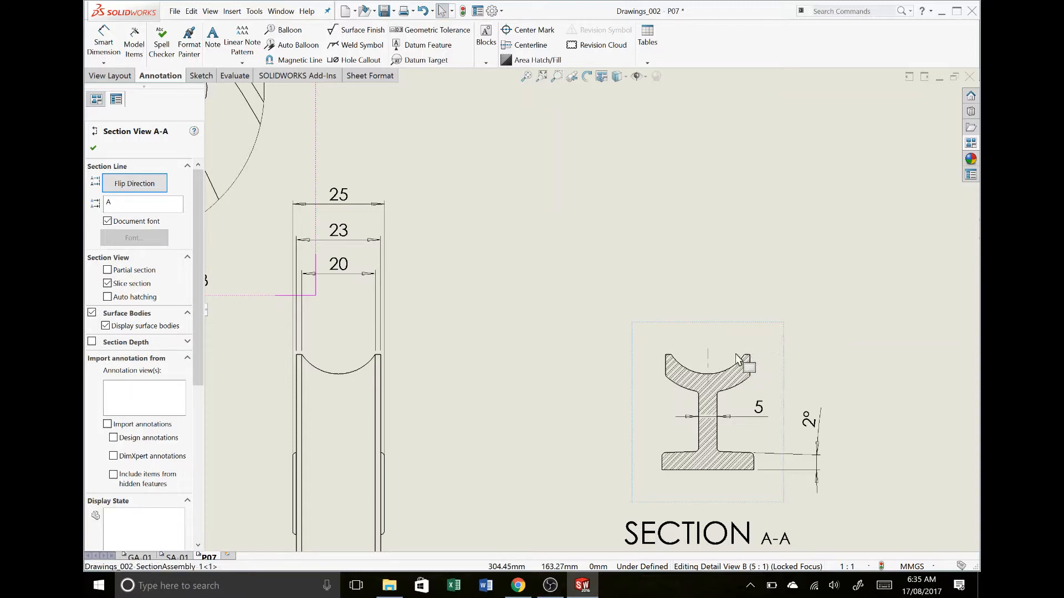
right_click(735, 364)
key("Escape")
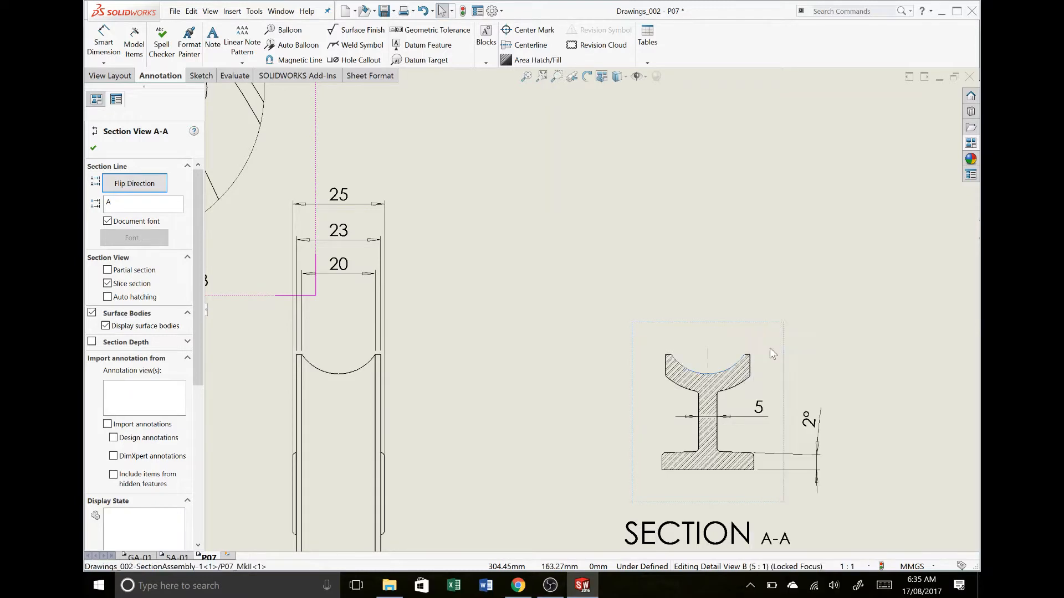
right_click(738, 363)
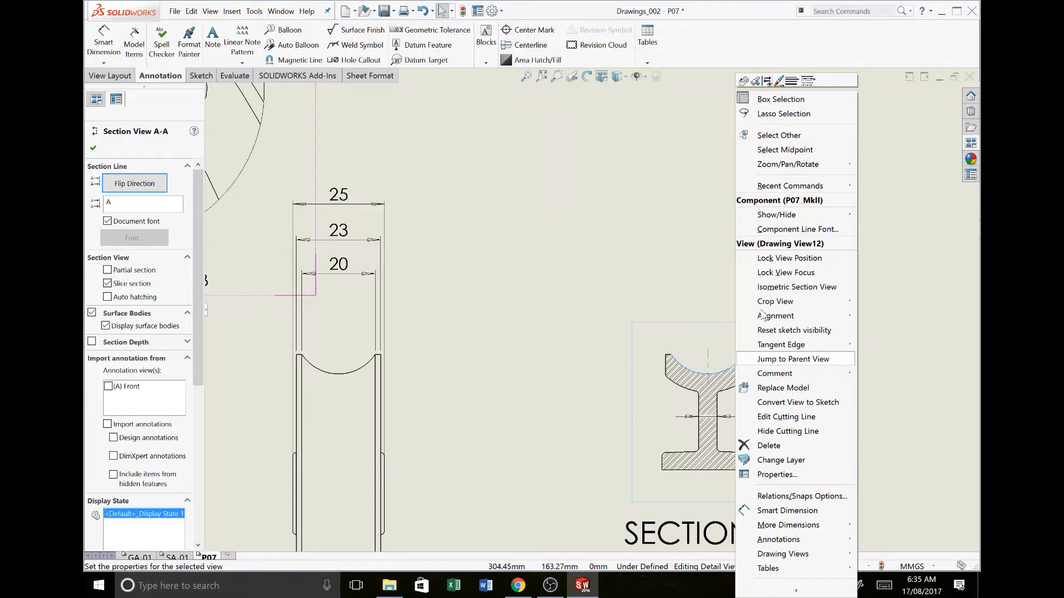
mouse_move(808, 307)
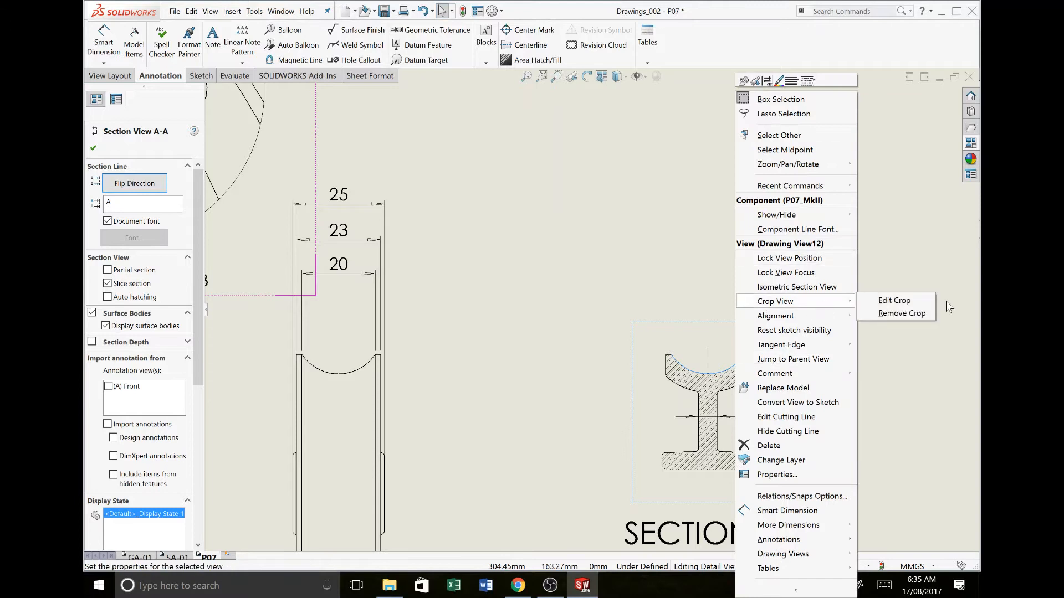
left_click(910, 302)
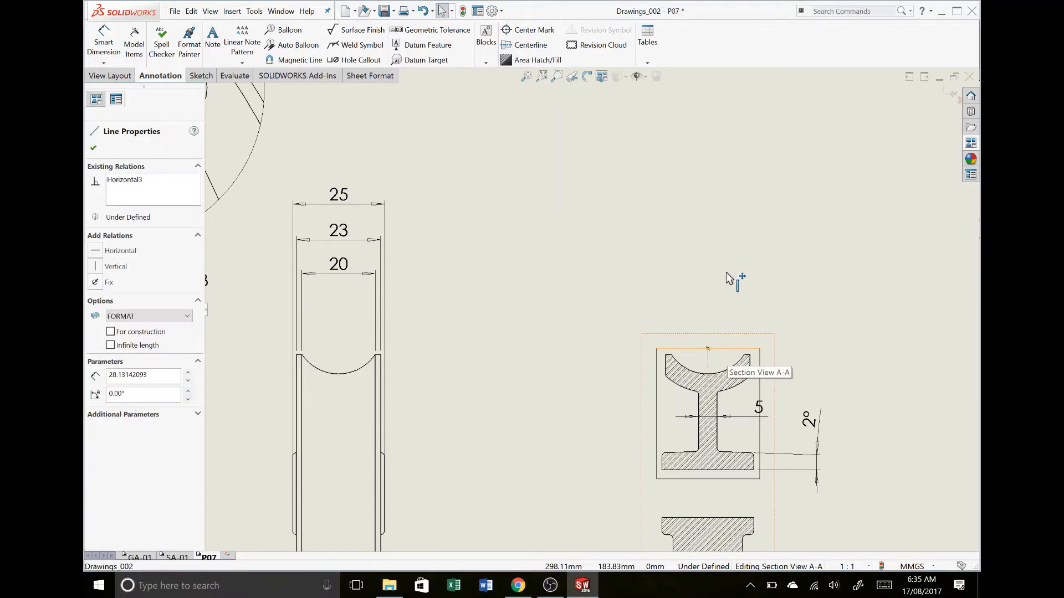
left_click_drag(726, 271, 724, 259)
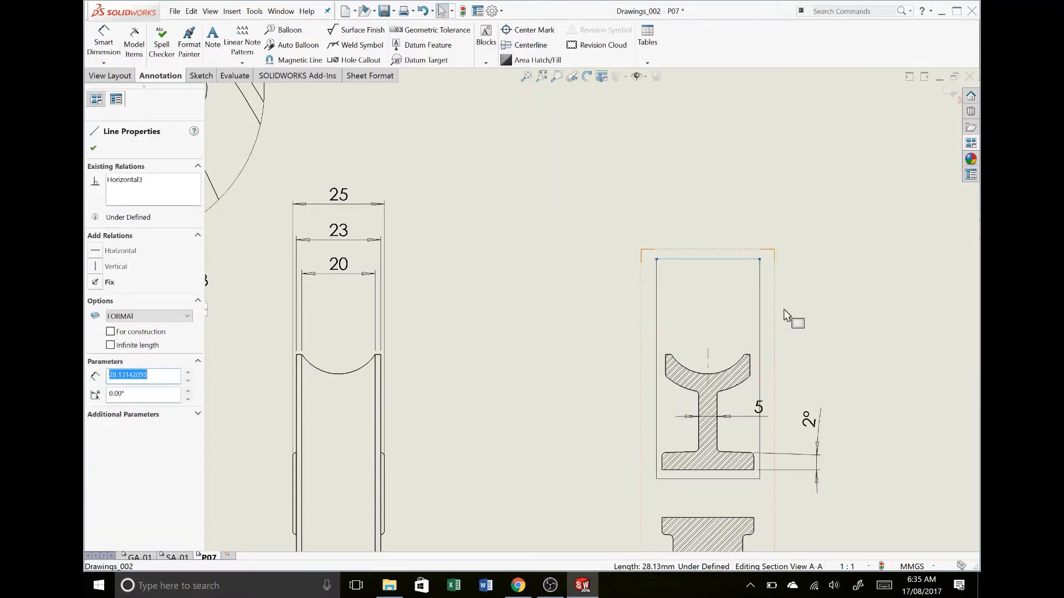
left_click(949, 95)
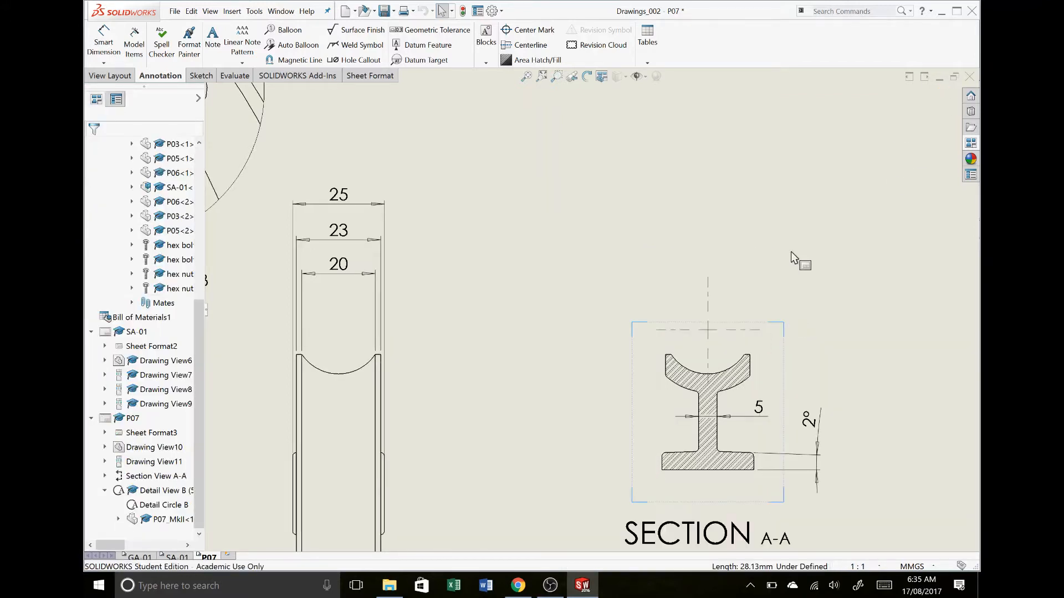
left_click(820, 289)
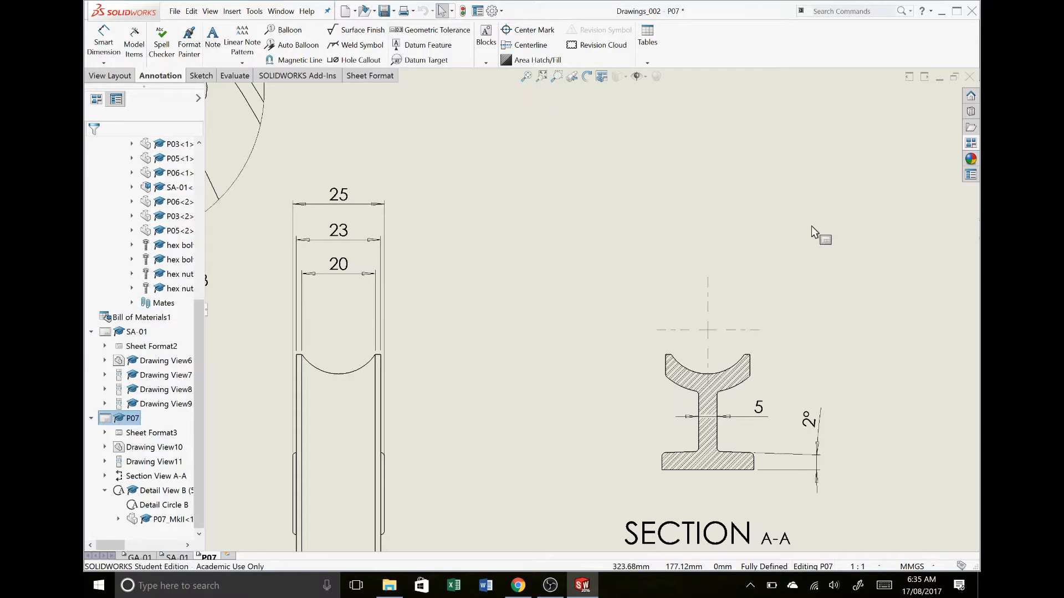
Dimension the radius of the groove arc in section A-A, with the text outside the profile beyond the arc's center
right_click_drag(738, 381, 709, 335)
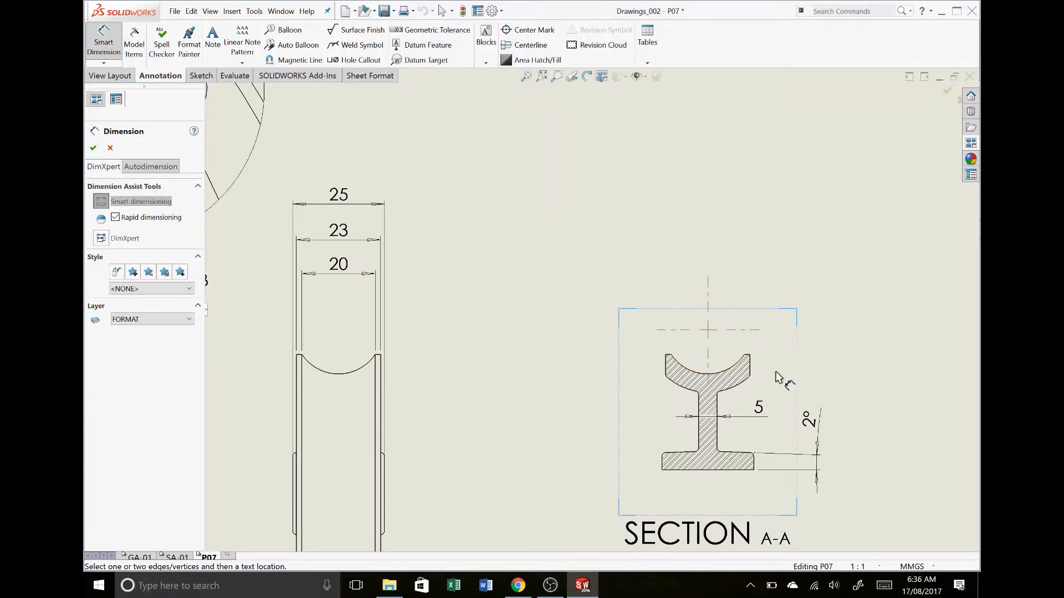
left_click(729, 368)
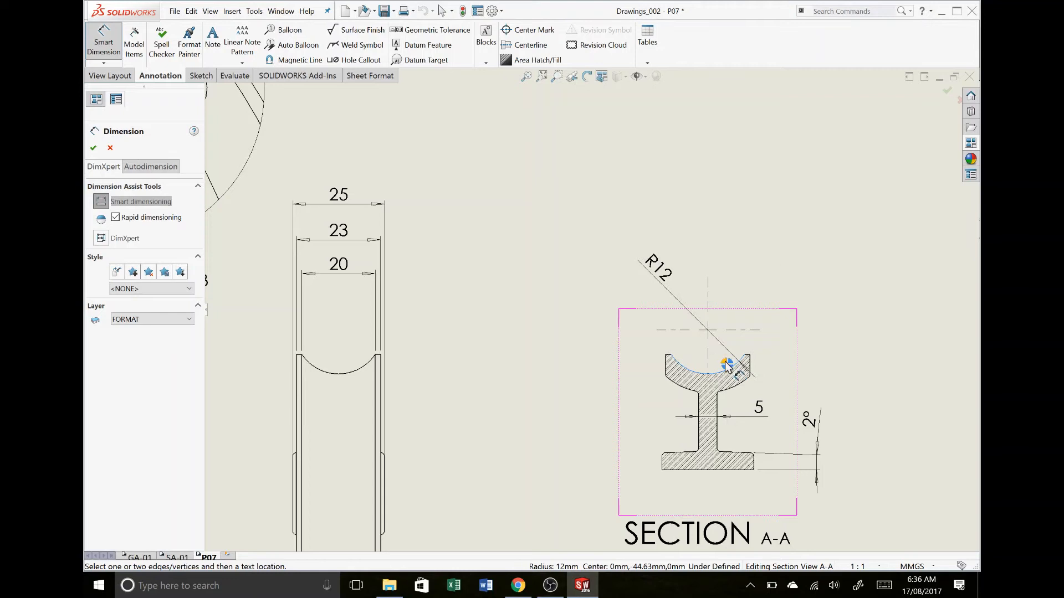
left_click(727, 365)
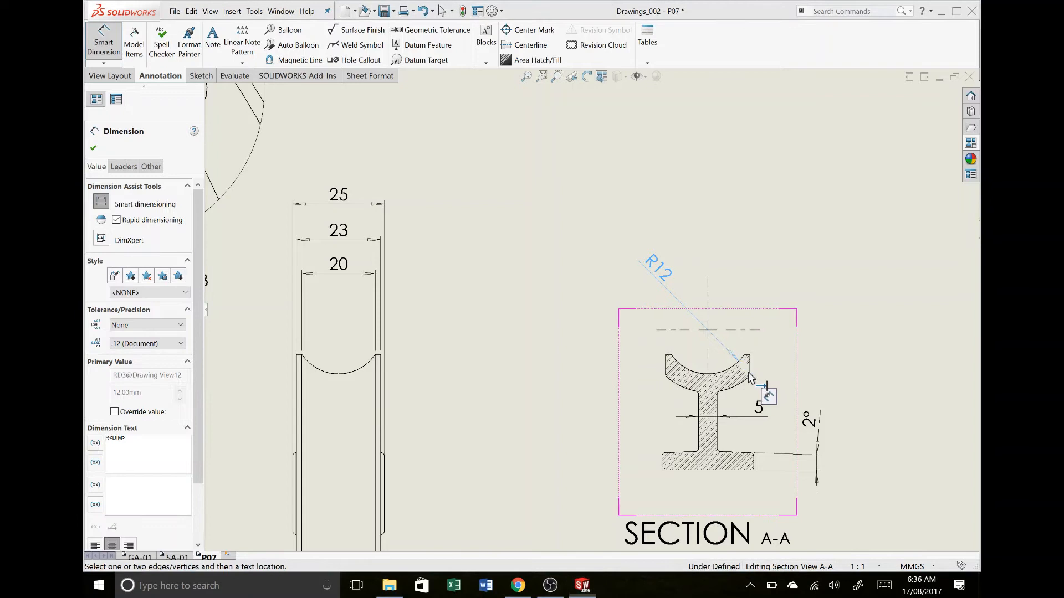
Insert a centerline in the wheel's side view midway between the two outer hub faces
scroll(840, 365, "up", 3)
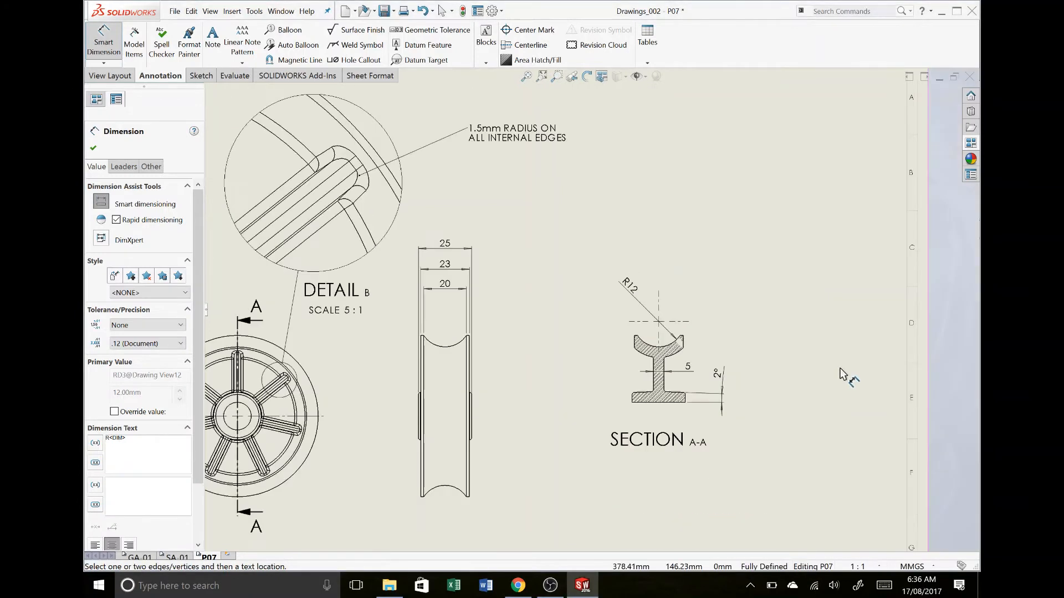
scroll(739, 349, "up", 4)
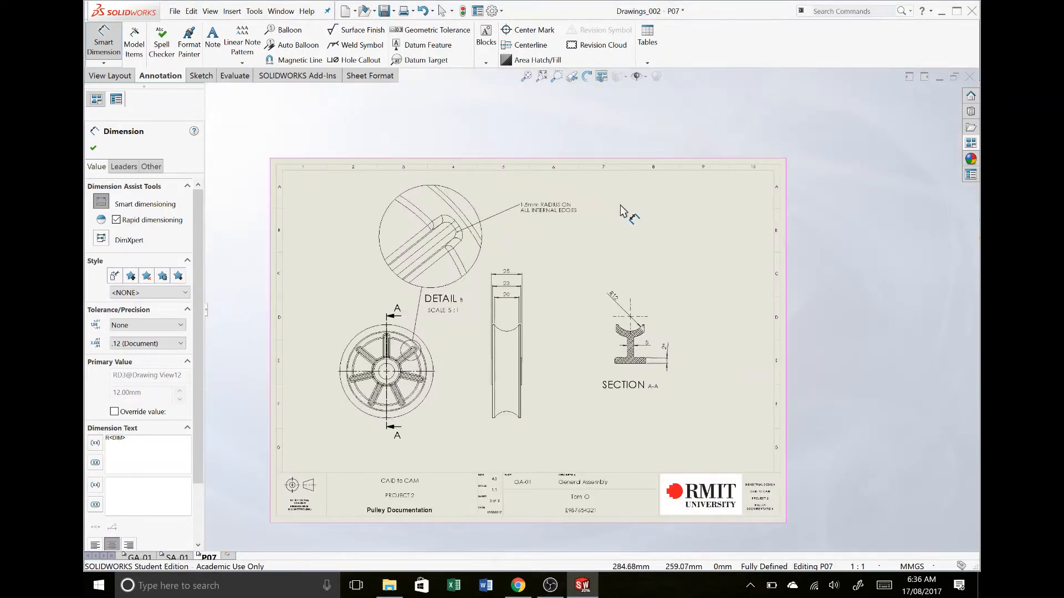
left_click(530, 46)
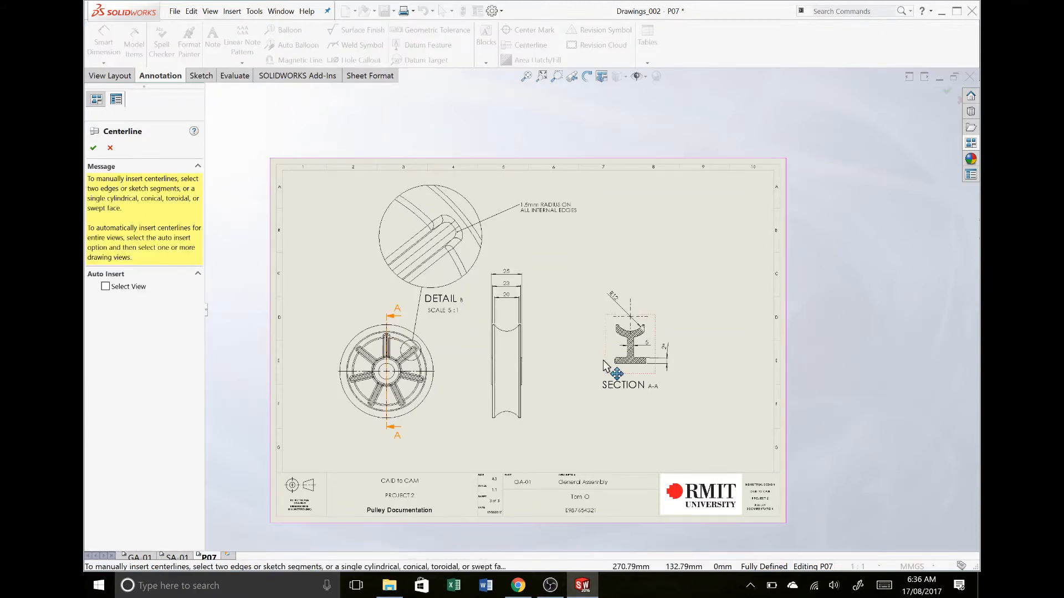
scroll(554, 397, "down", 5)
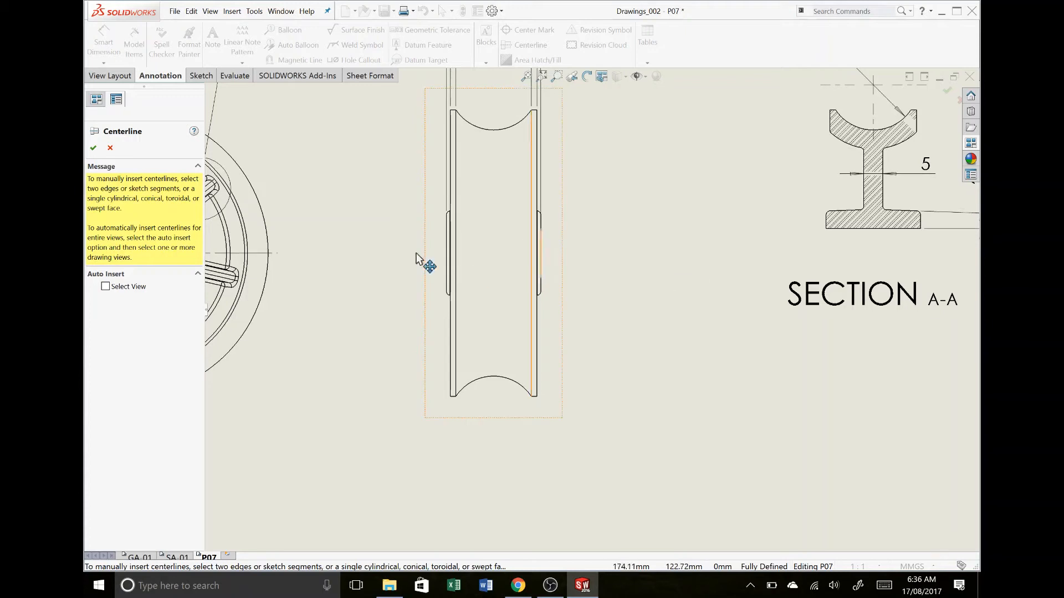
left_click(447, 251)
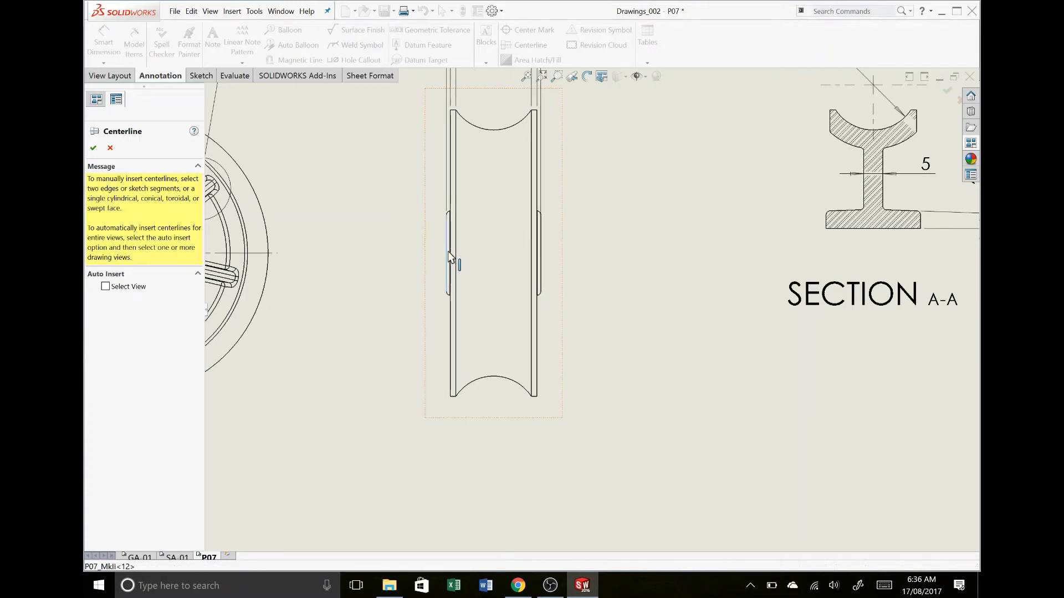
left_click(541, 254)
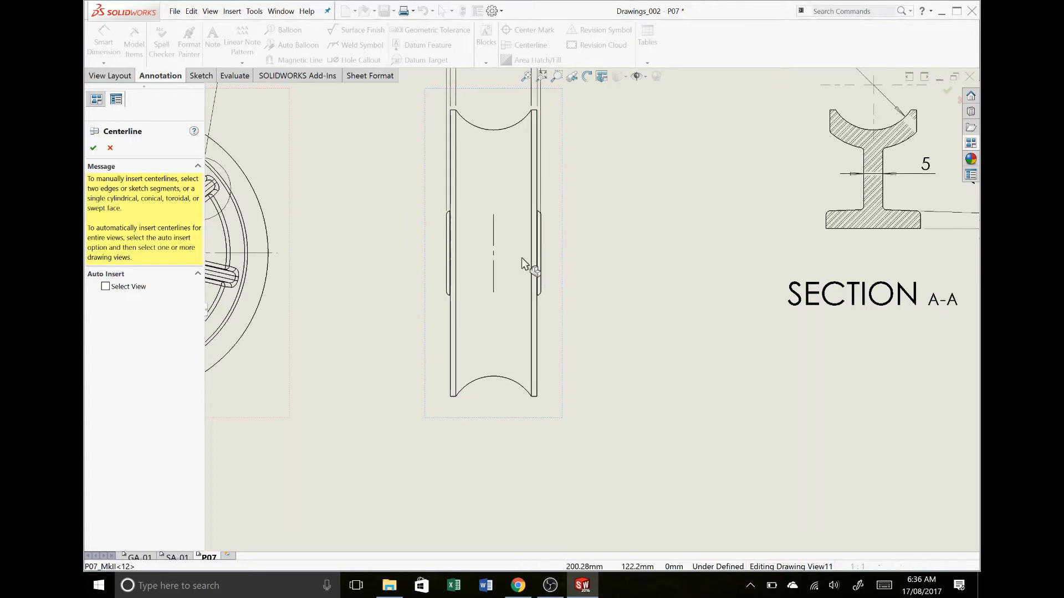
Extend both ends of the side view's centerline past the rim of the wheel
left_click_drag(493, 293, 494, 429)
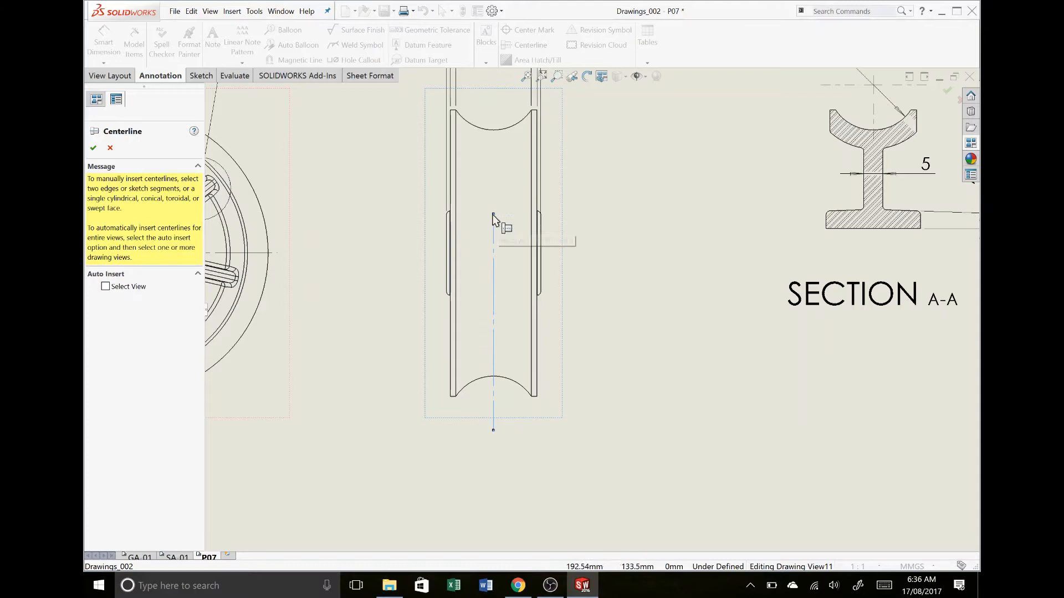
left_click_drag(494, 214, 493, 78)
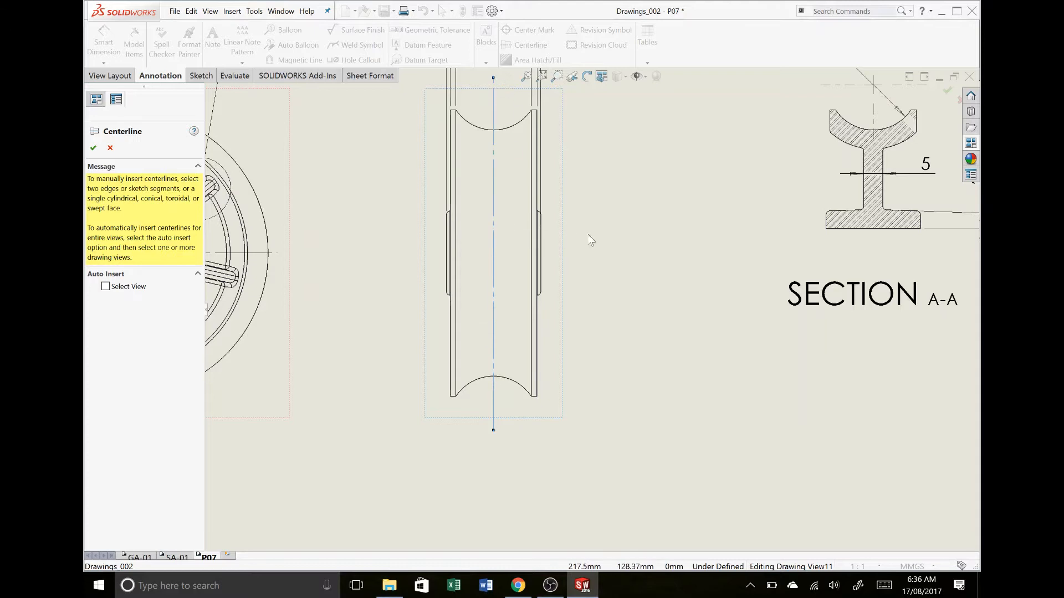
key("f")
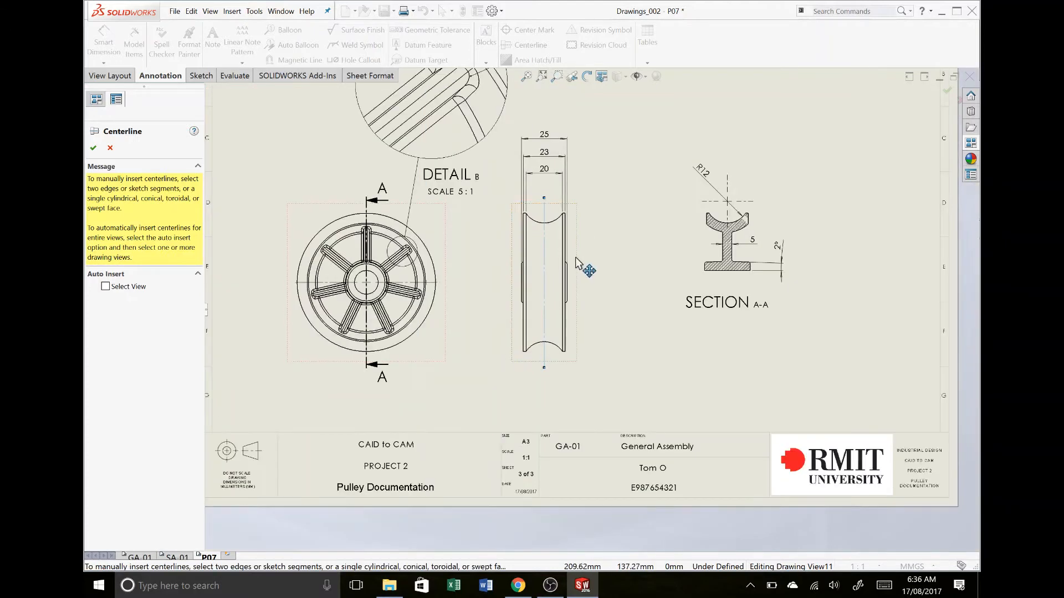
scroll(576, 258, "up", 3)
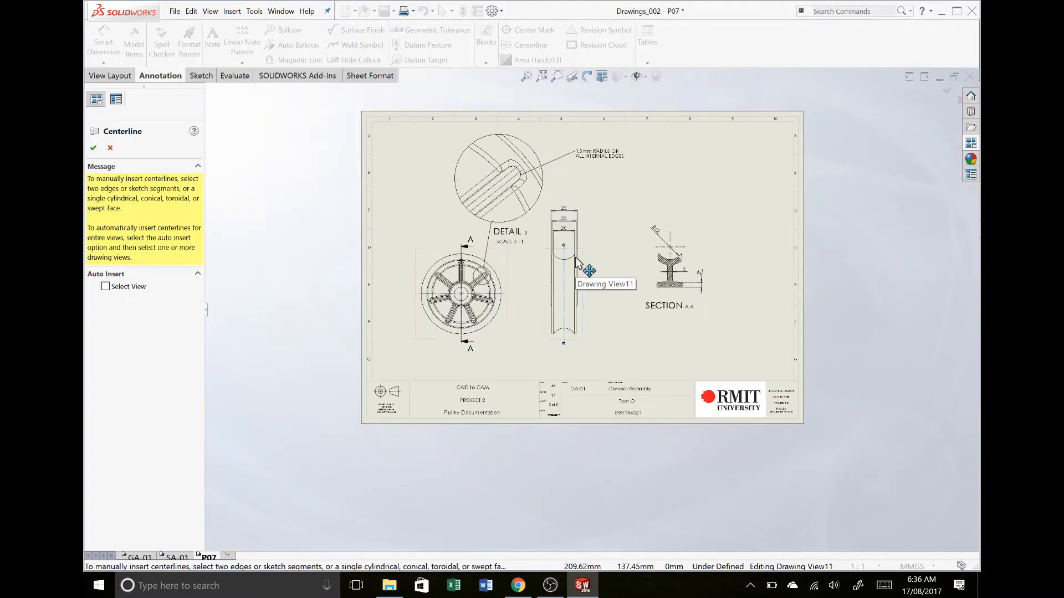
left_click(947, 90)
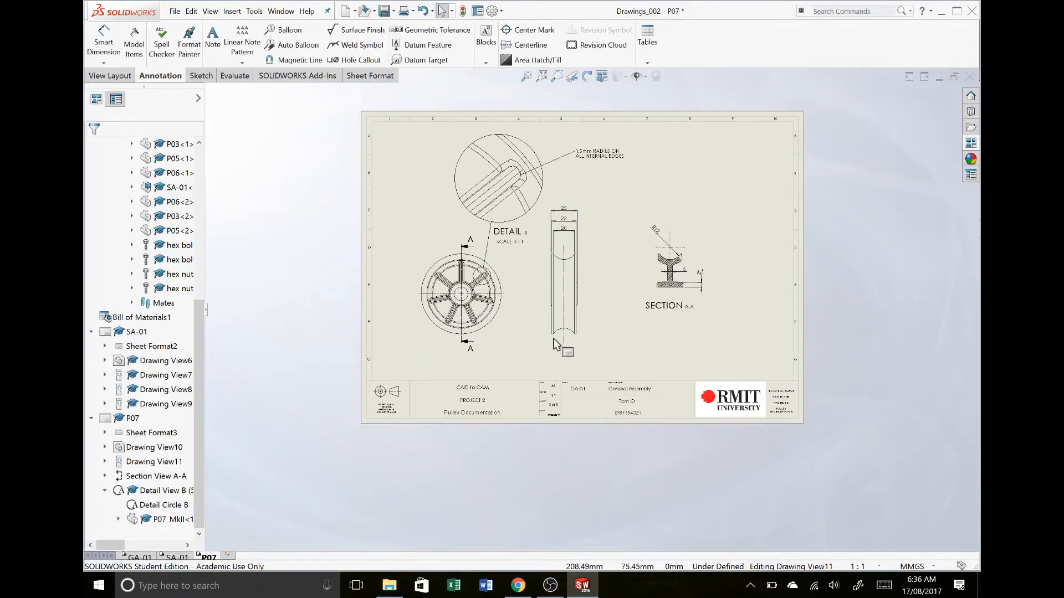
Add a hole callout to the central bore in the front view, placing its text outside the wheel, and save the drawing
scroll(469, 321, "down", 4)
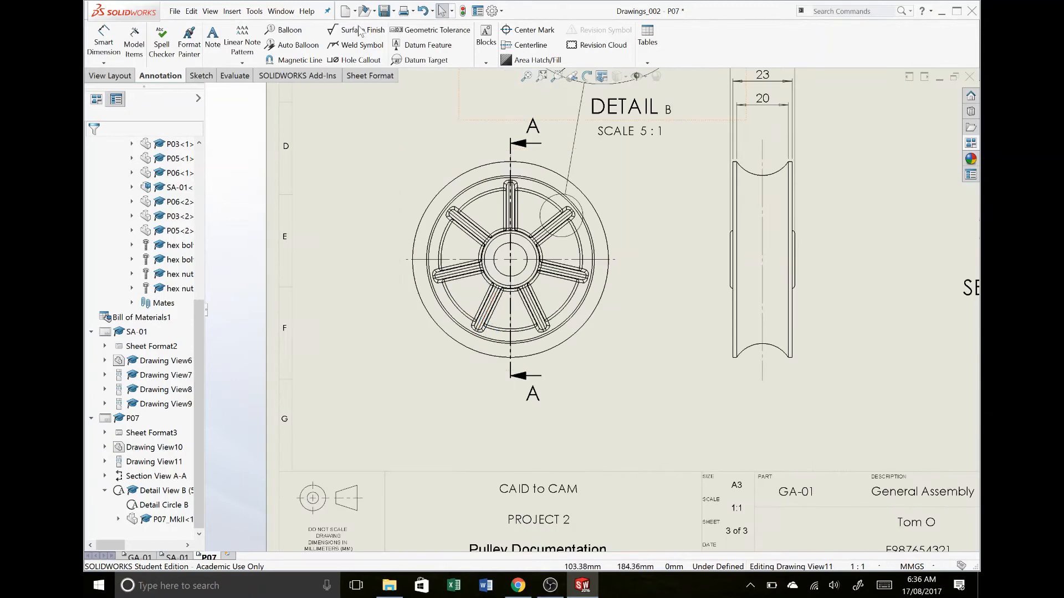
left_click(358, 60)
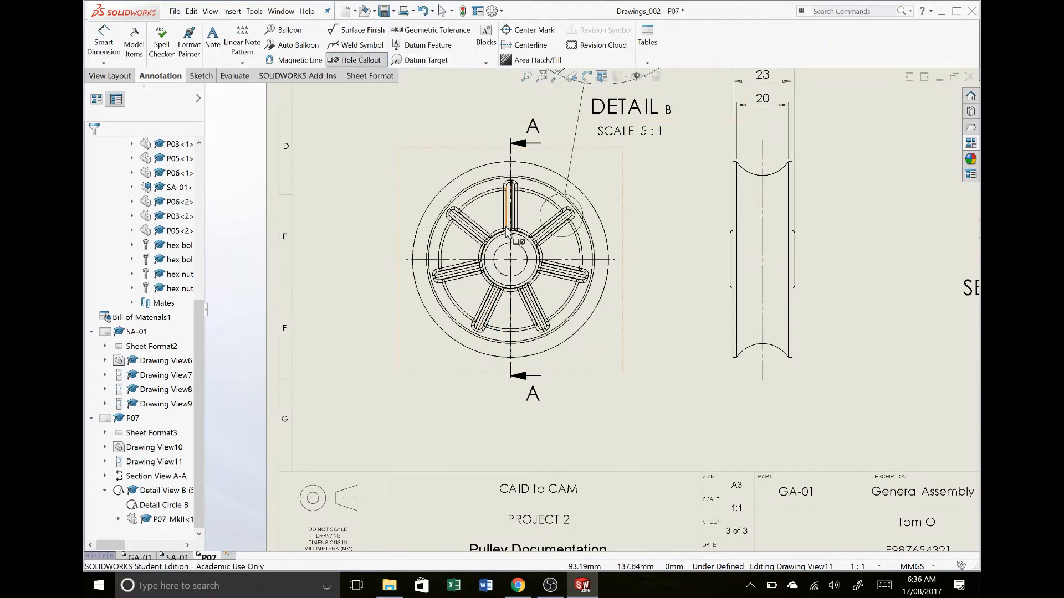
left_click(493, 258)
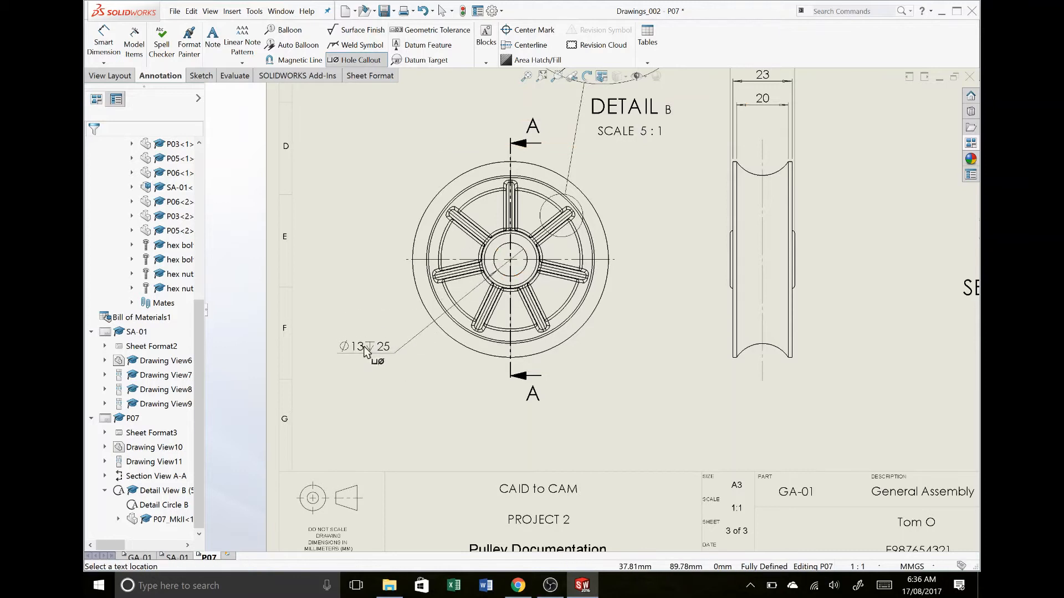
left_click(363, 347)
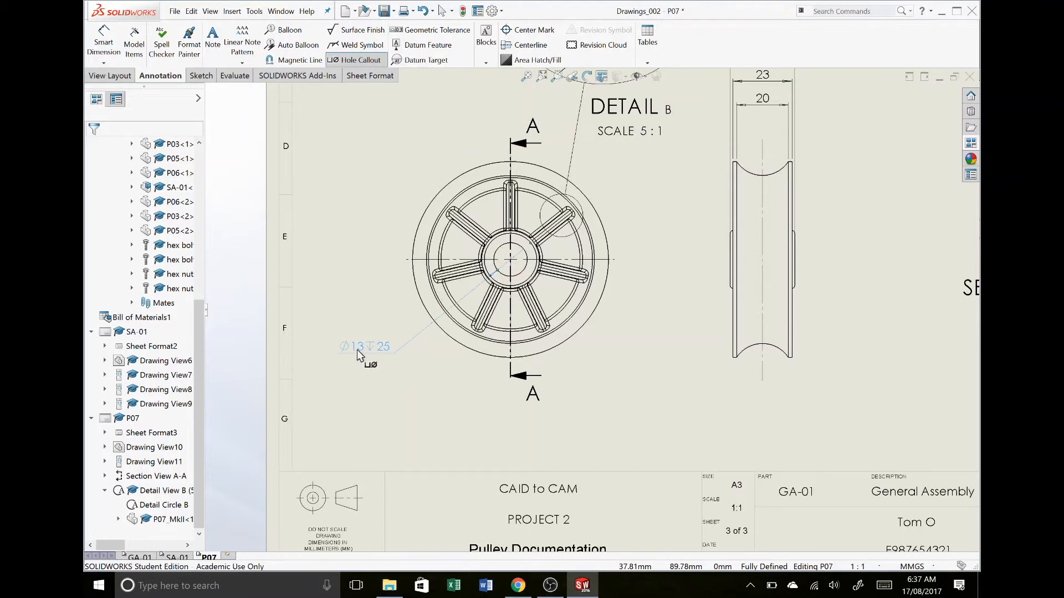
left_click(351, 344)
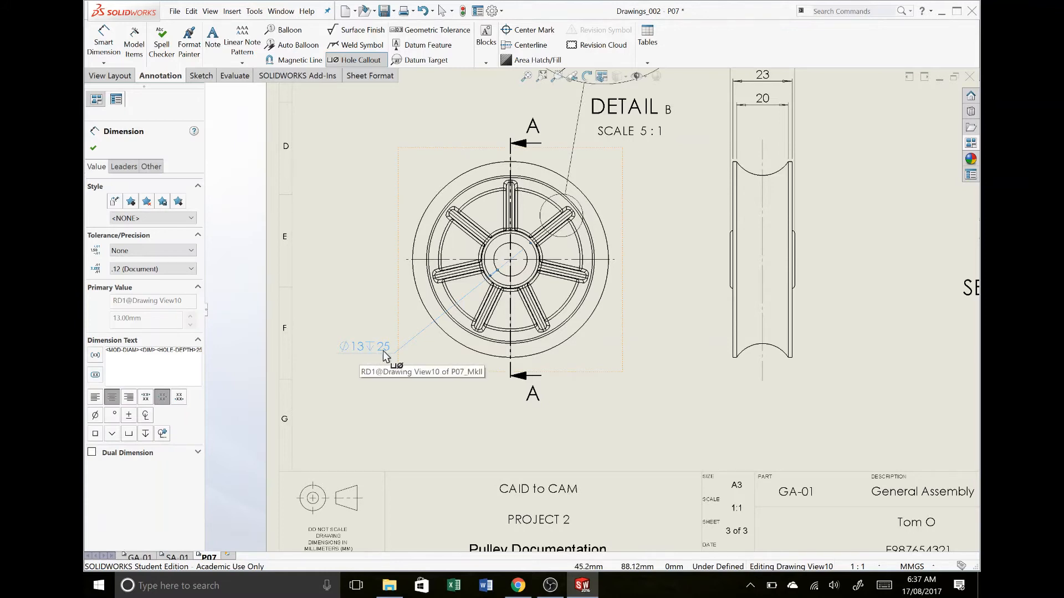
scroll(659, 260, "up", 3)
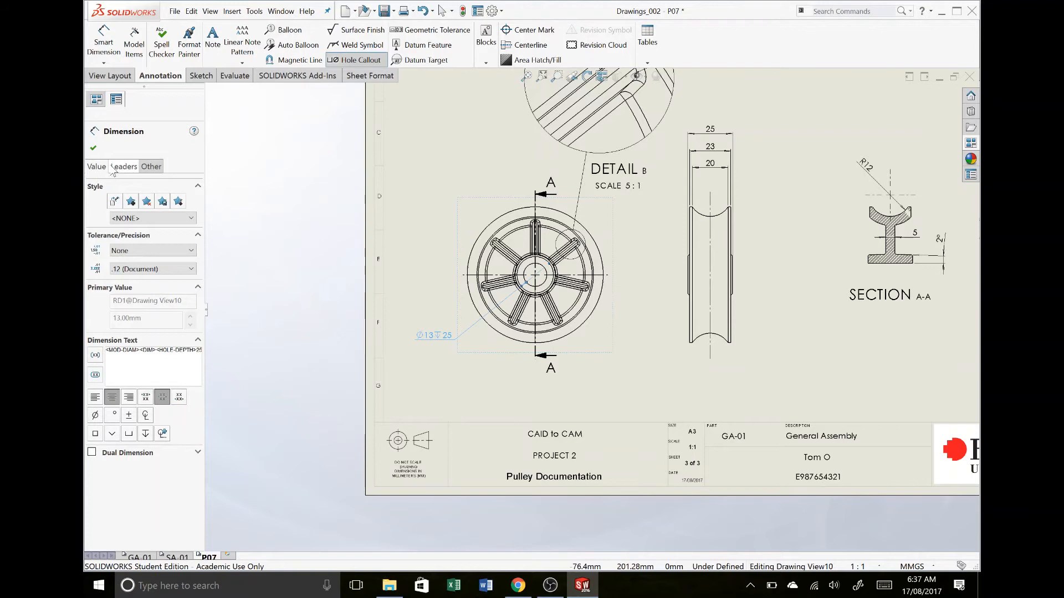
left_click(93, 147)
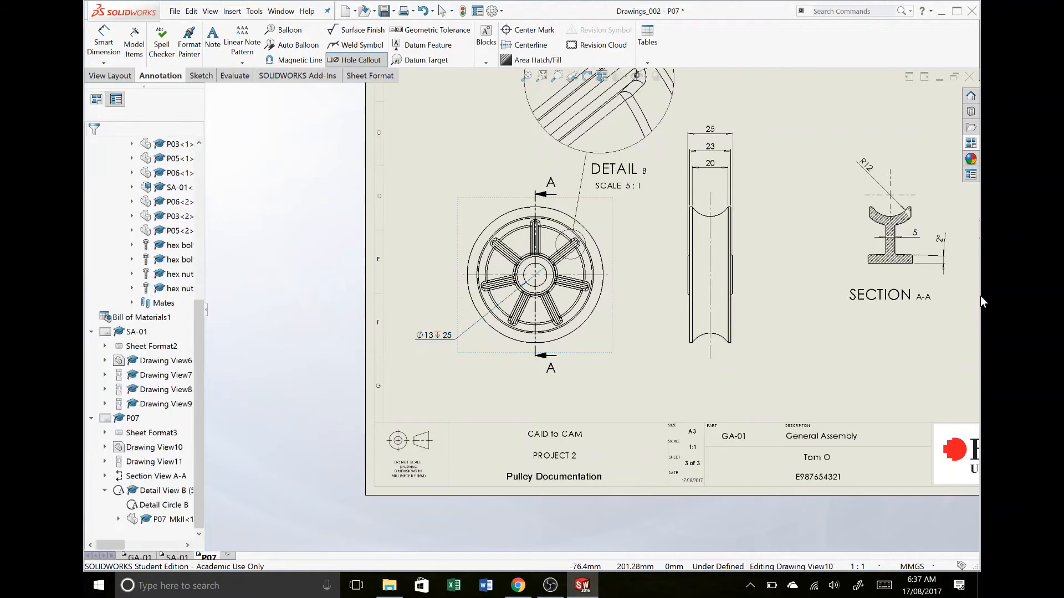
left_click(857, 355)
scroll(819, 304, "up", 2)
scroll(779, 278, "up", 3)
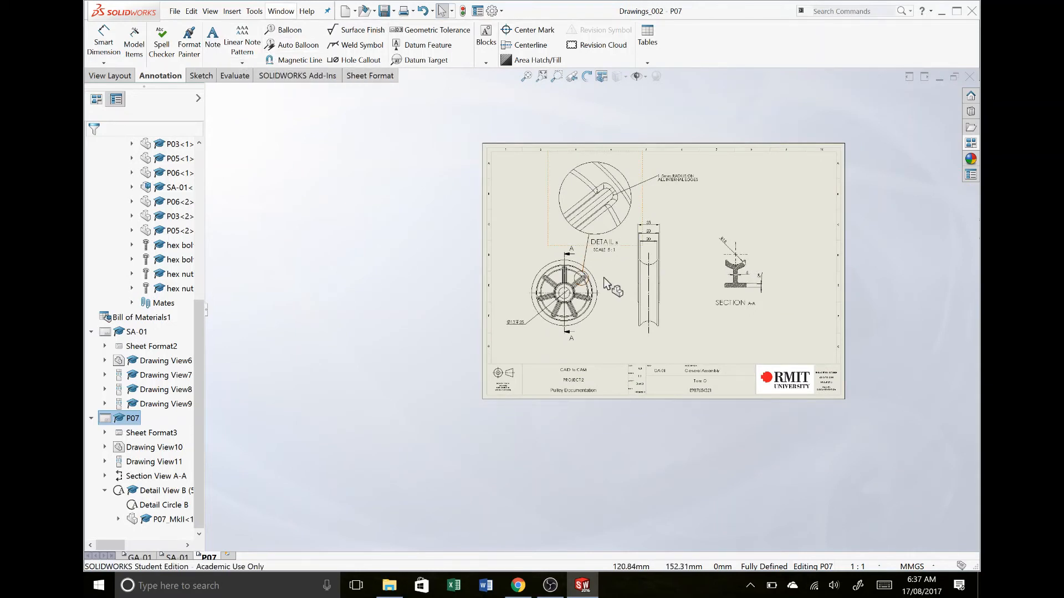
Try to hatch the wheel face bounded by the inner rim edge in the side view, using ANSI31 at scale 4
scroll(610, 281, "down", 5)
scroll(616, 282, "down", 3)
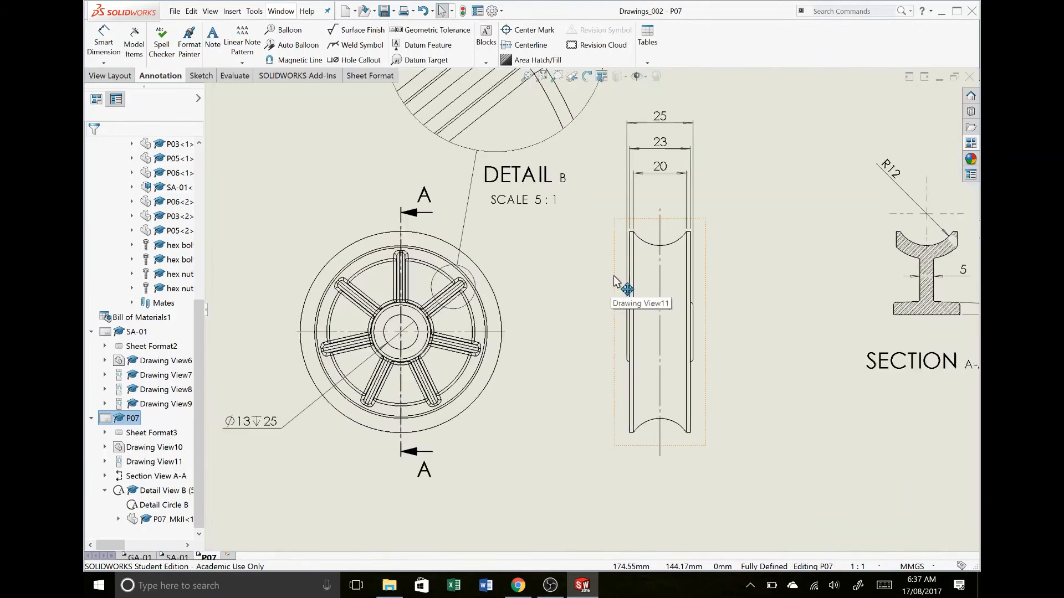
left_click(656, 274)
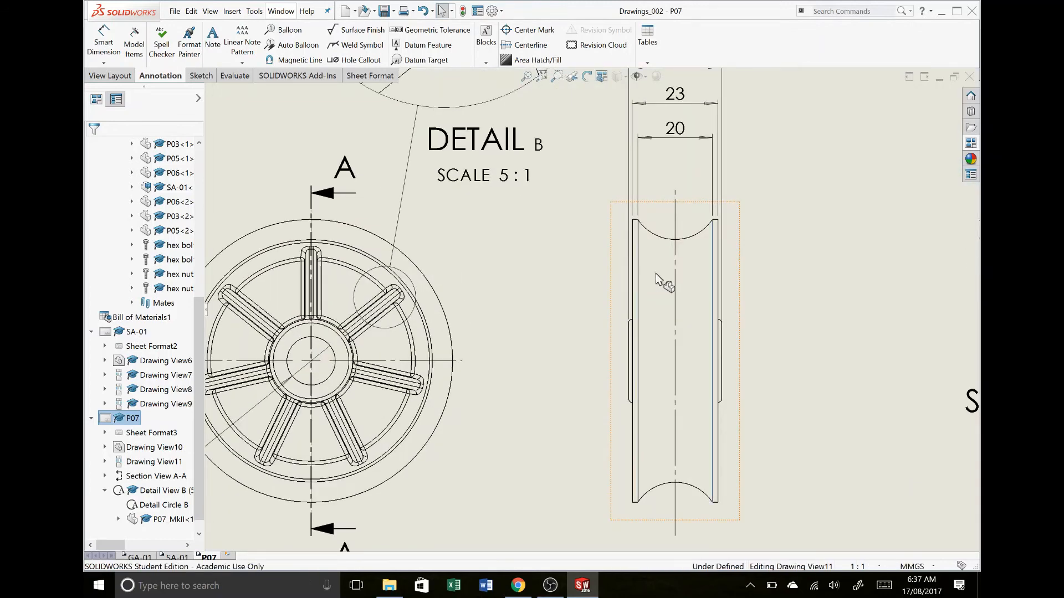
left_click(539, 64)
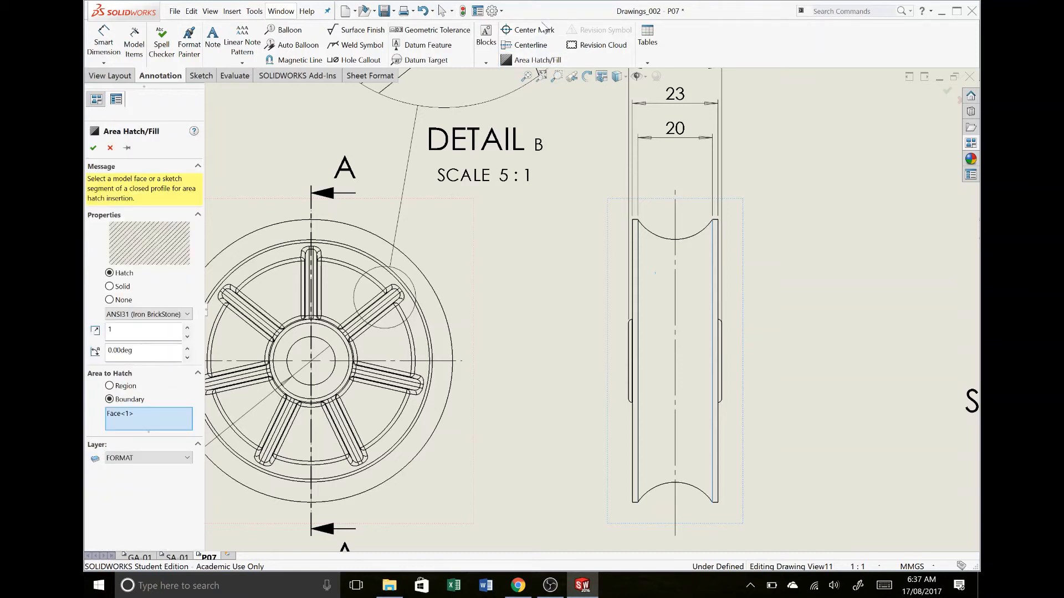
left_click(688, 288)
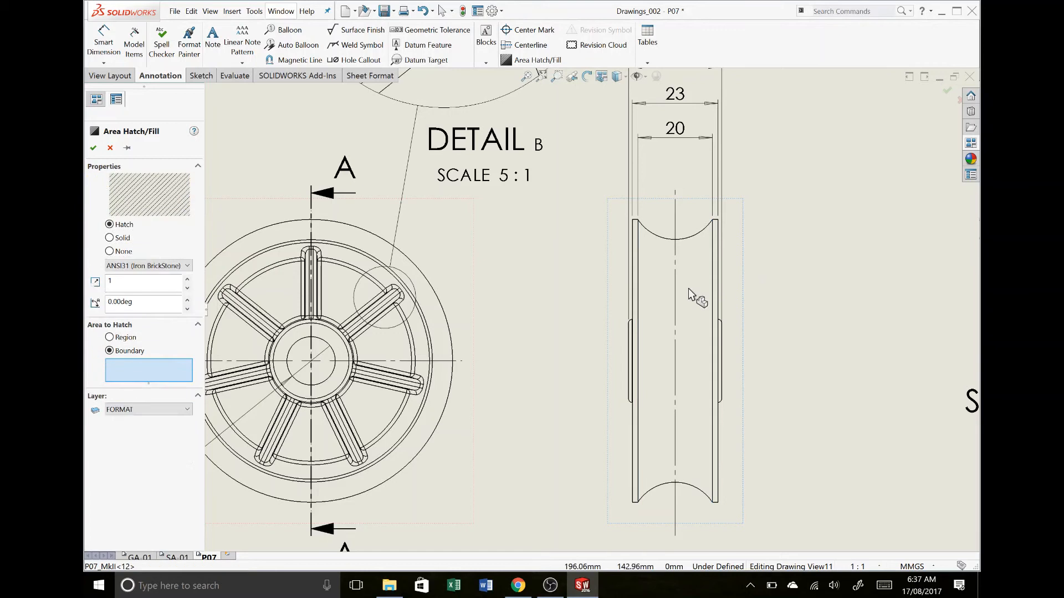
left_click(126, 339)
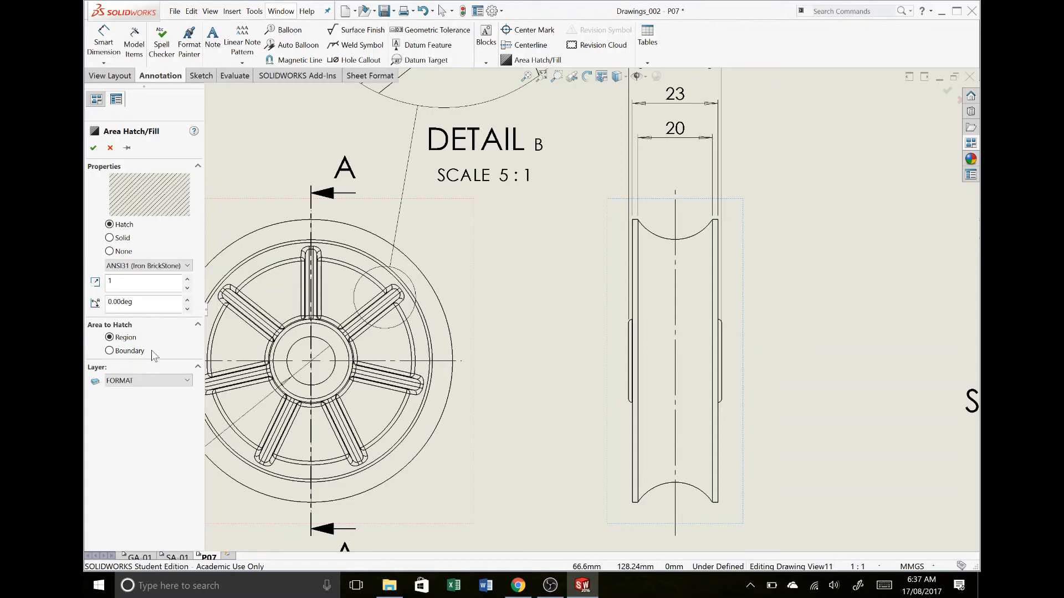
left_click(126, 351)
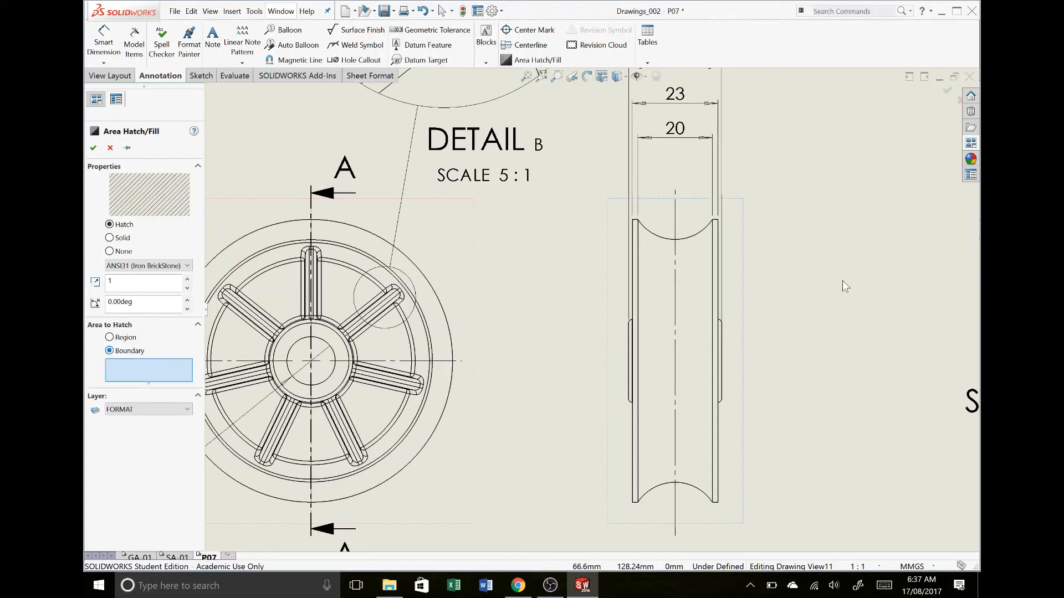
scroll(662, 277, "down", 5)
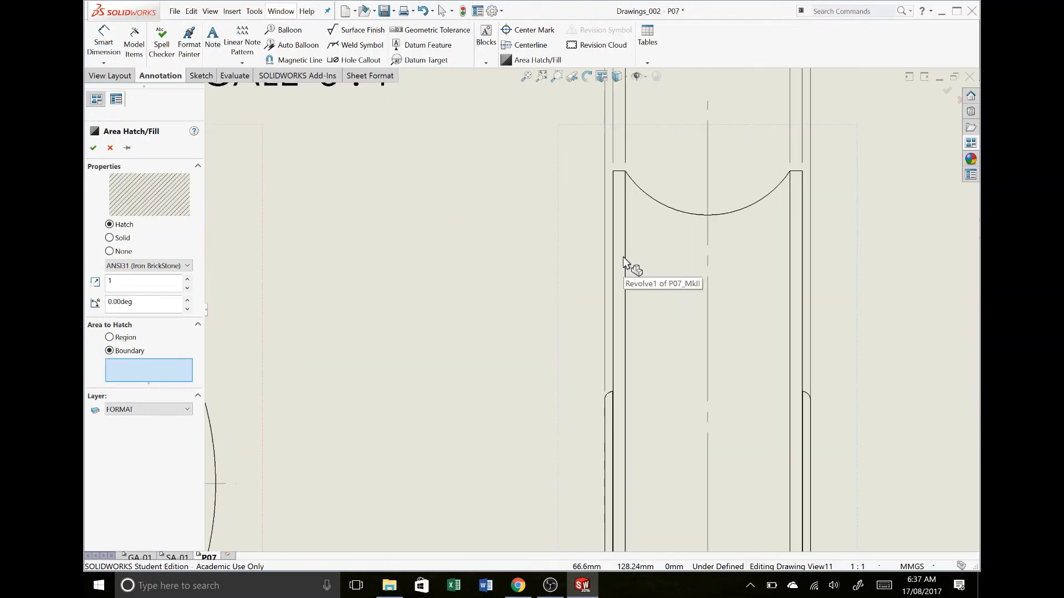
left_click(623, 257)
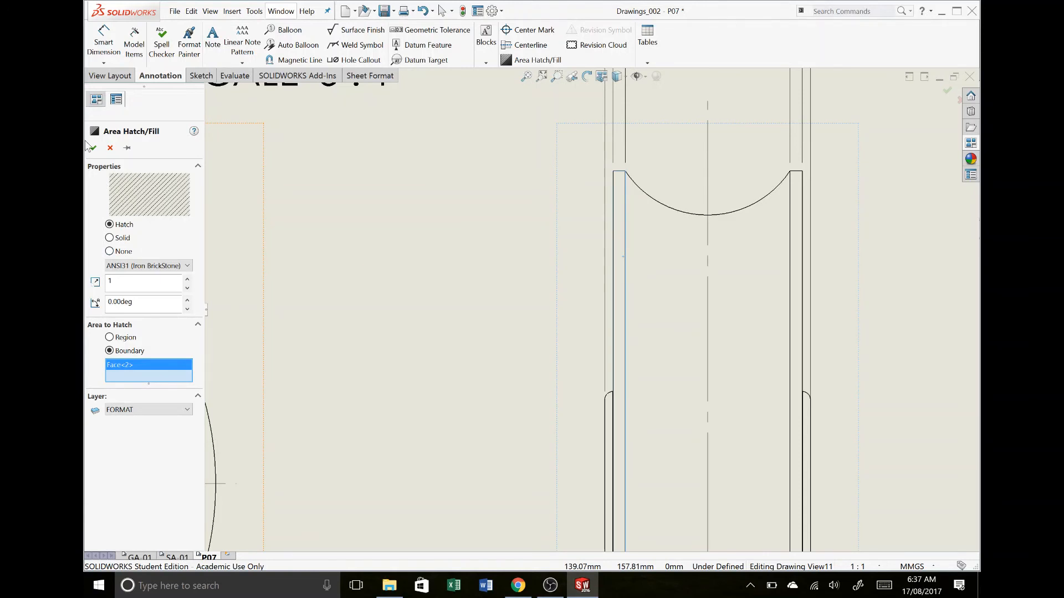
left_click(187, 279)
left_click(186, 279)
left_click(187, 279)
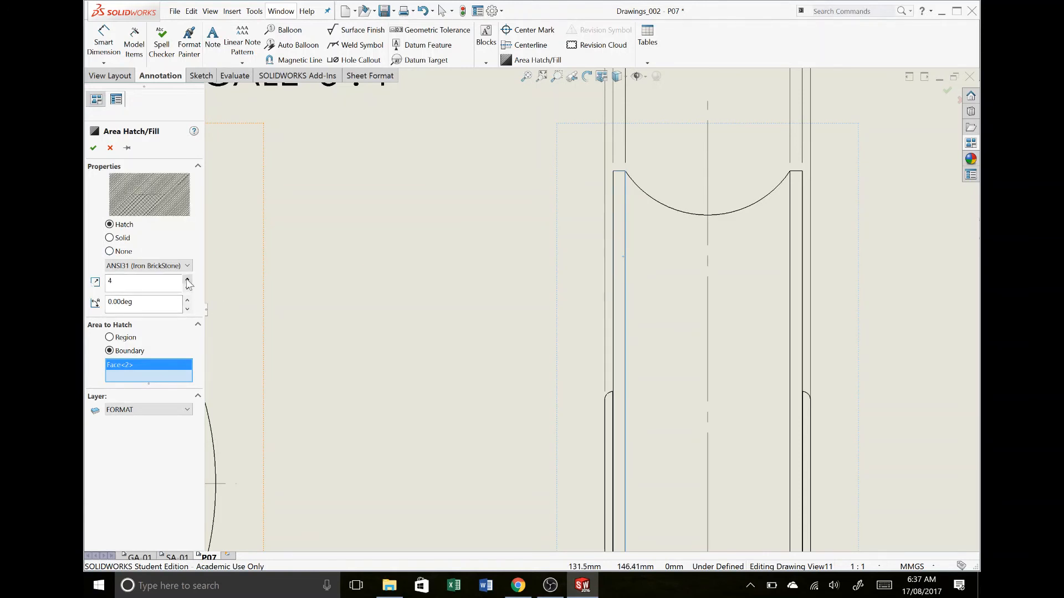
left_click(93, 148)
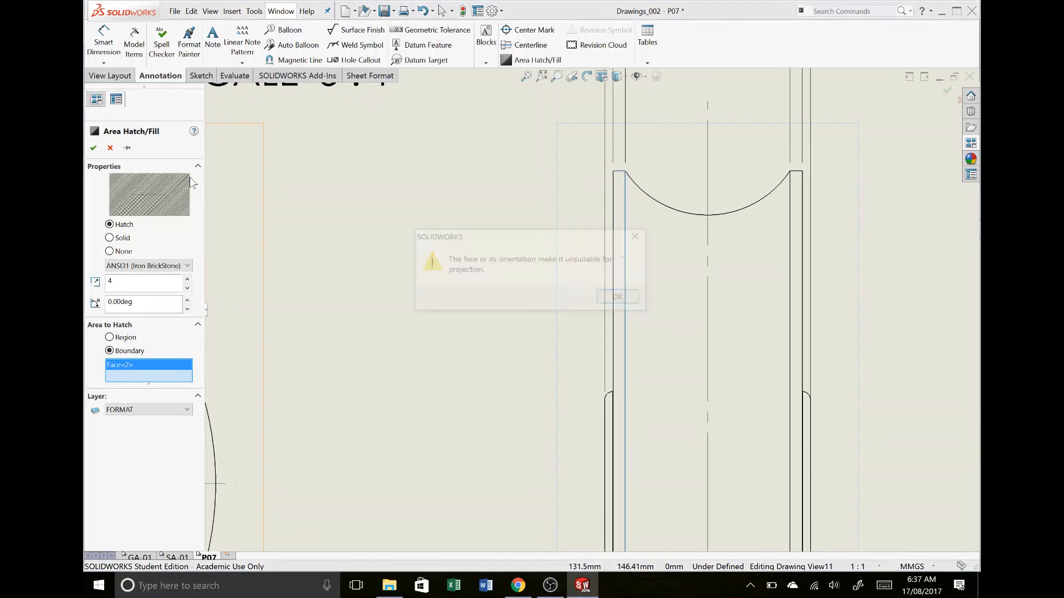
left_click(620, 298)
scroll(713, 285, "up", 4)
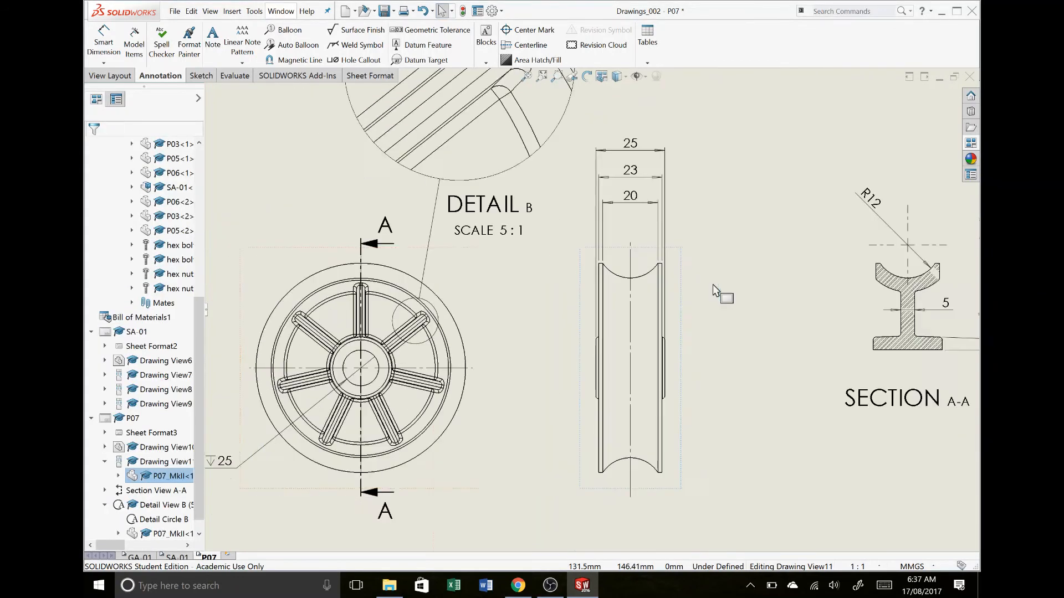
Apply an ANSI31 area hatch at scale 1 to the web face between the two right-hand spokes in the front view
scroll(438, 357, "down", 3)
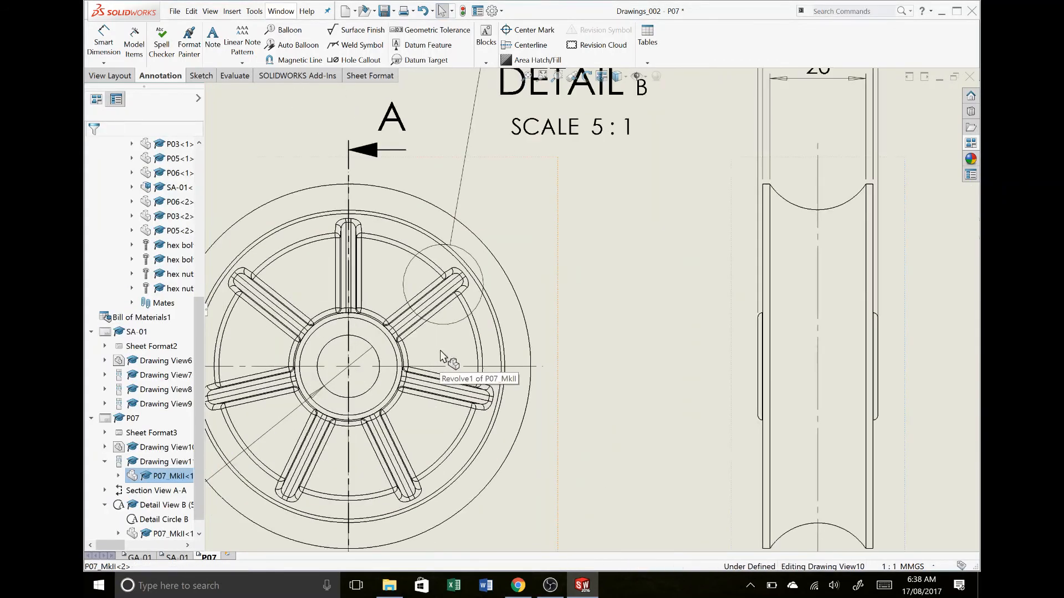
left_click(440, 351)
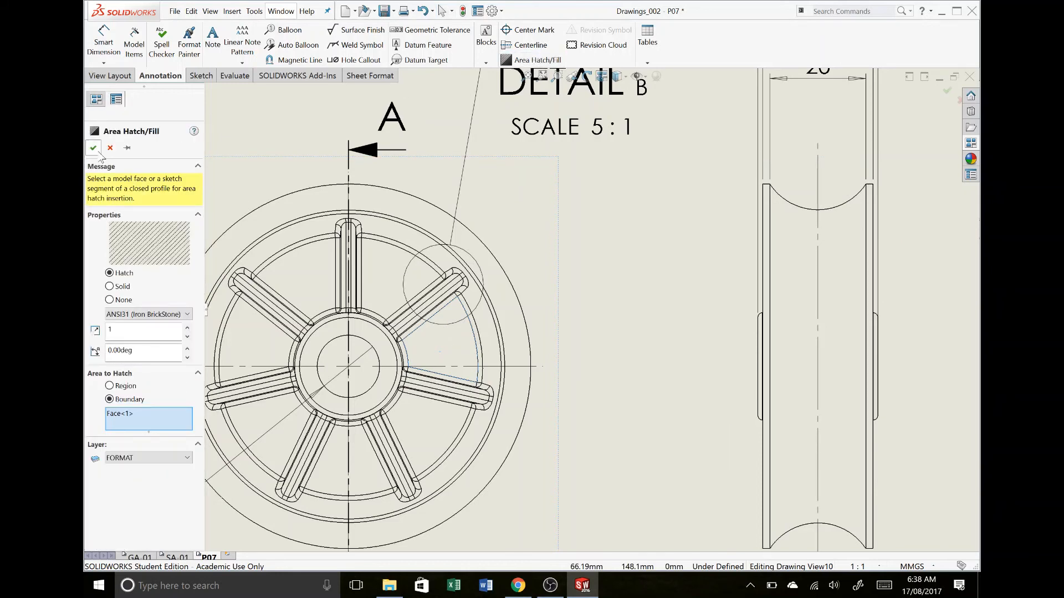
left_click(94, 148)
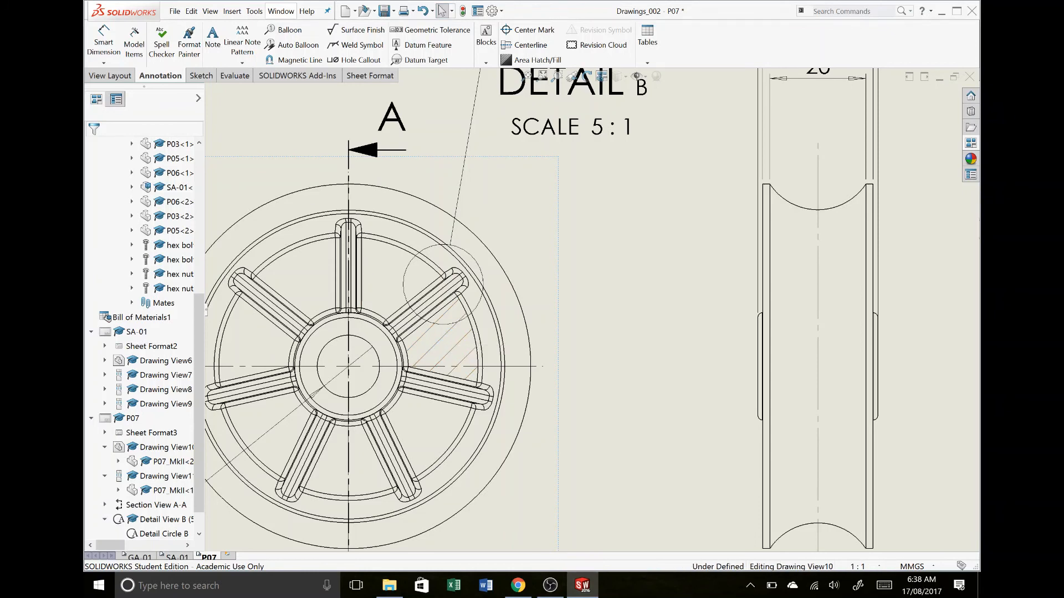
Delete the area hatch between the spokes in the front view and leave nothing selected on the sheet
left_click(441, 350)
key("Delete")
scroll(604, 276, "up", 5)
scroll(592, 257, "up", 3)
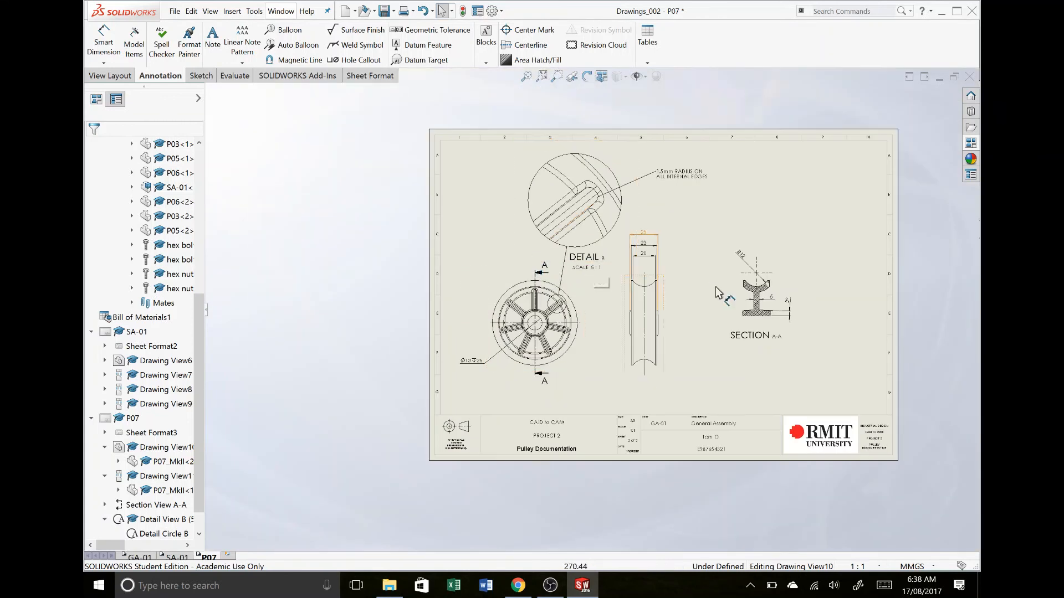
scroll(719, 292, "down", 3)
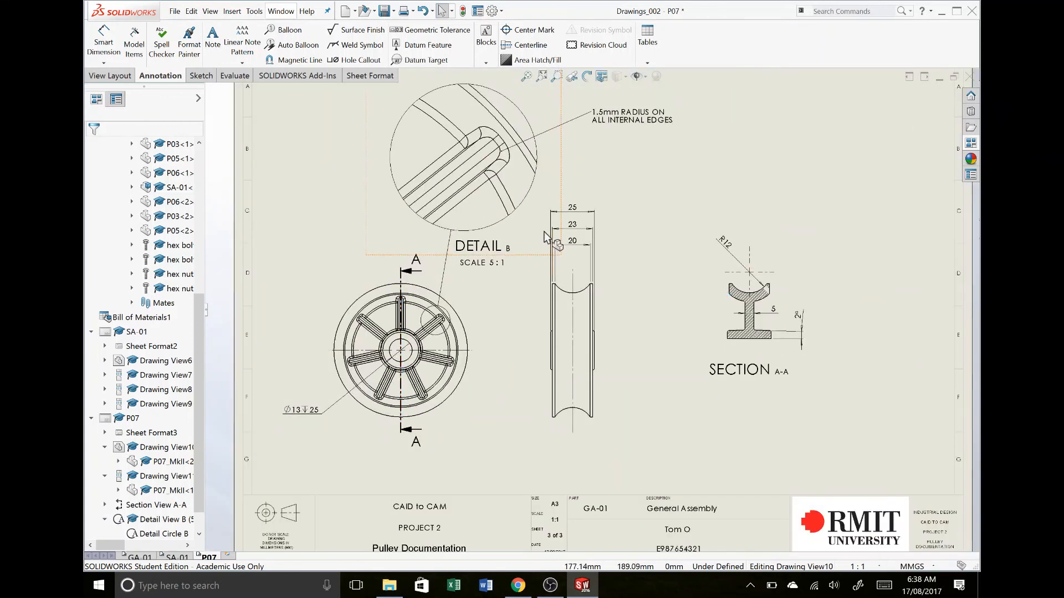
left_click(627, 241)
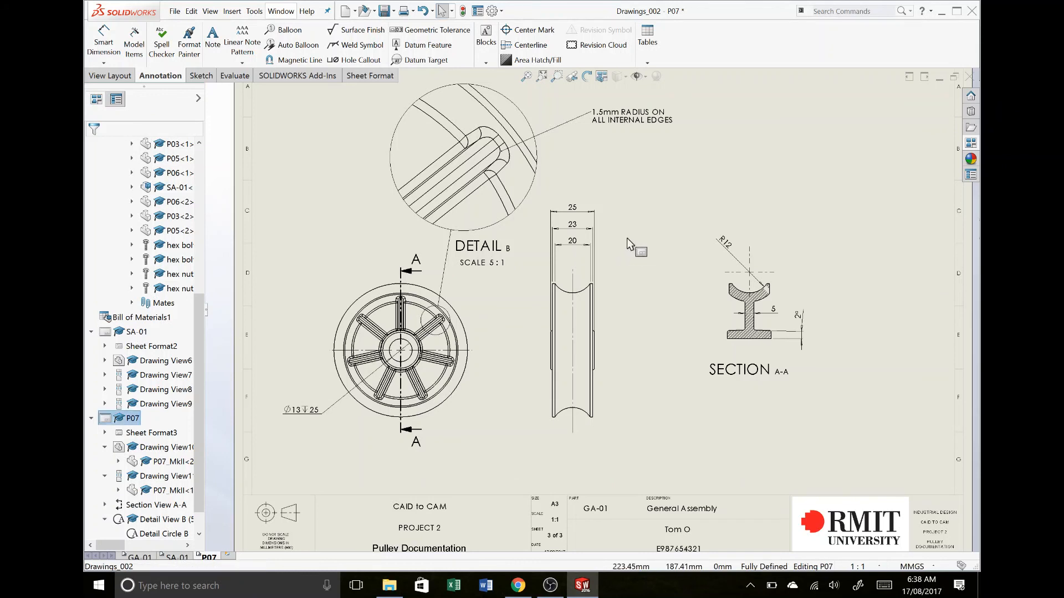